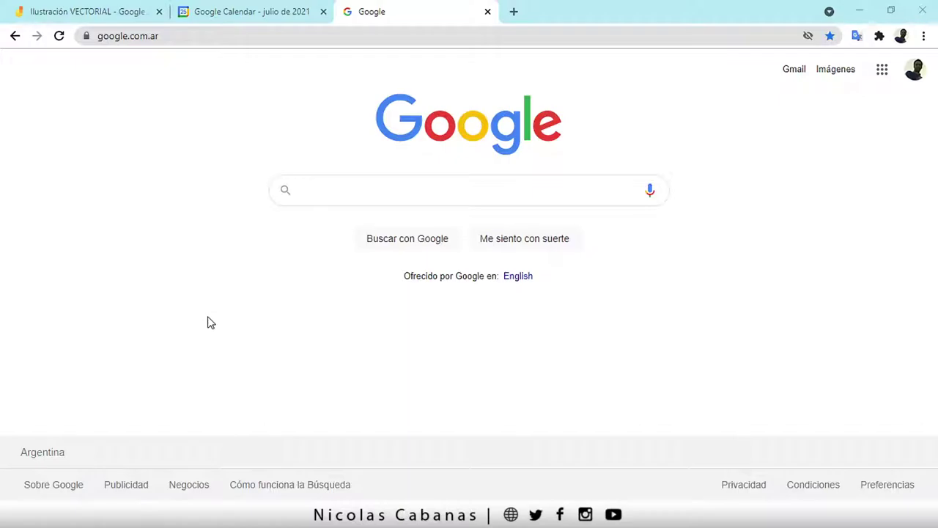
- Go to inkscape.org in Chrome's address bar
{"action": "left_click", "coordinate": [395, 39]}
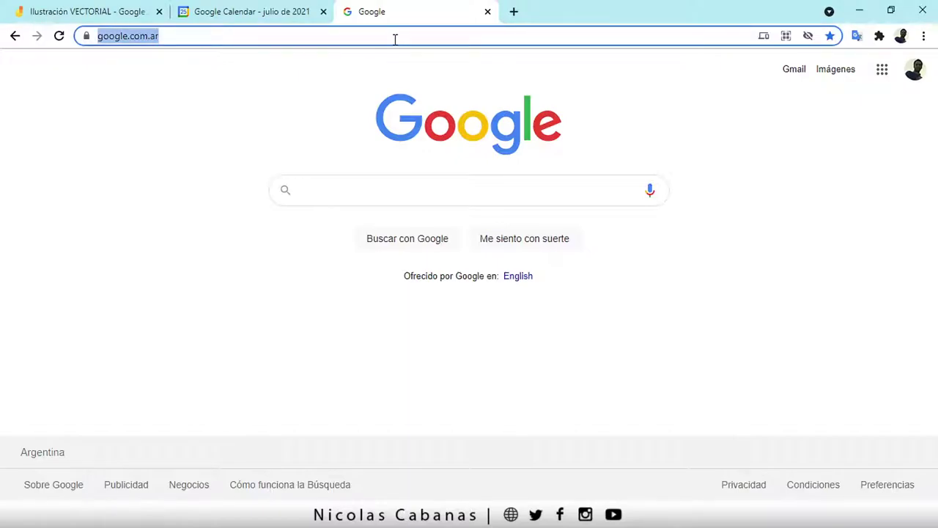
{"action": "type", "text": "inkscap"}
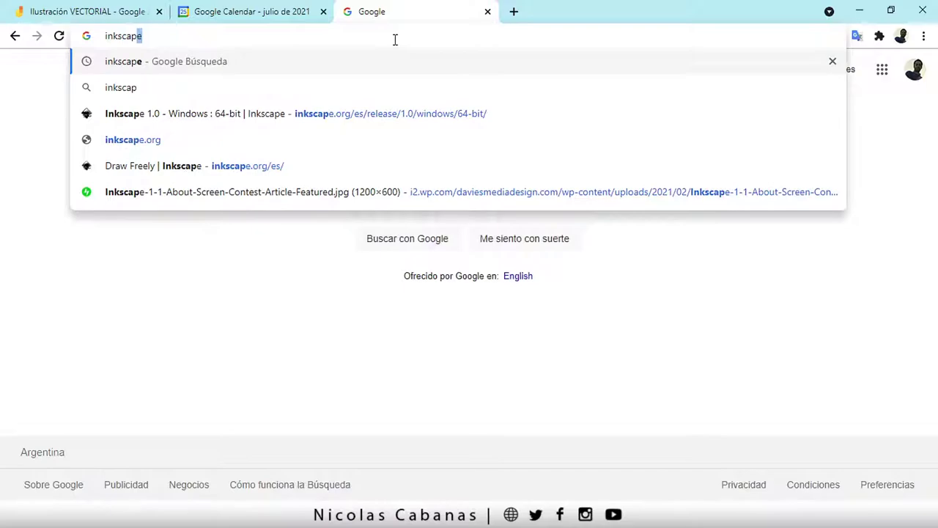
{"action": "type", "text": "e.org"}
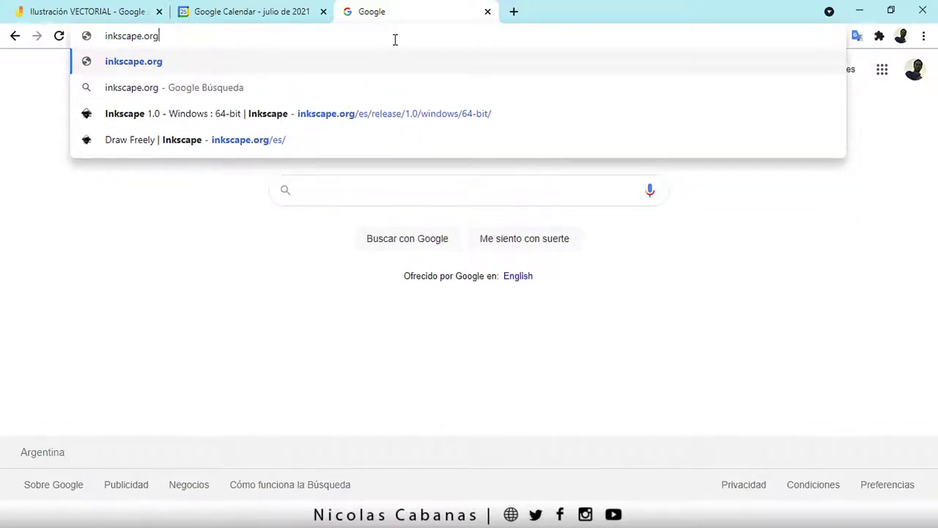
{"action": "key", "text": "Return"}
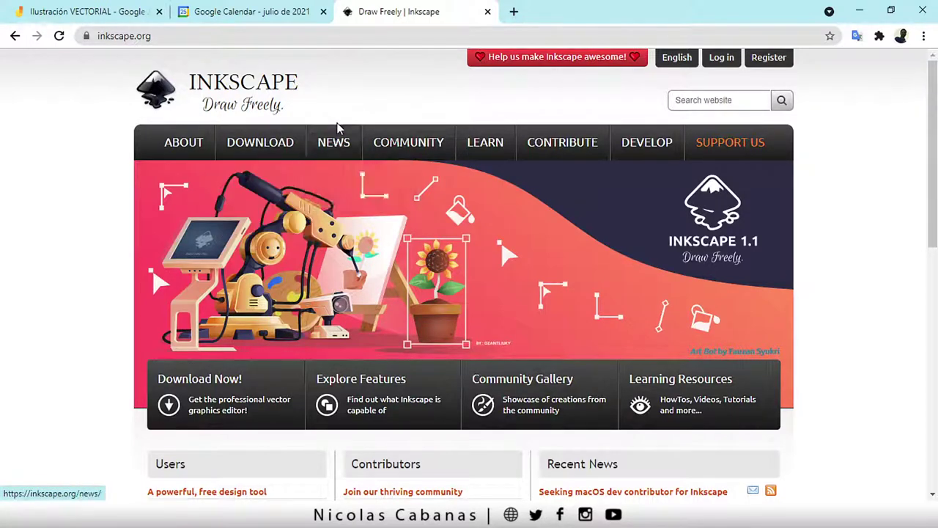
- Switch the Inkscape website's language from English to Español
{"action": "scroll", "coordinate": [115, 299], "scroll_direction": "down", "scroll_amount": 2}
{"action": "scroll", "coordinate": [96, 318], "scroll_direction": "up", "scroll_amount": 1}
{"action": "scroll", "coordinate": [100, 291], "scroll_direction": "up", "scroll_amount": 1}
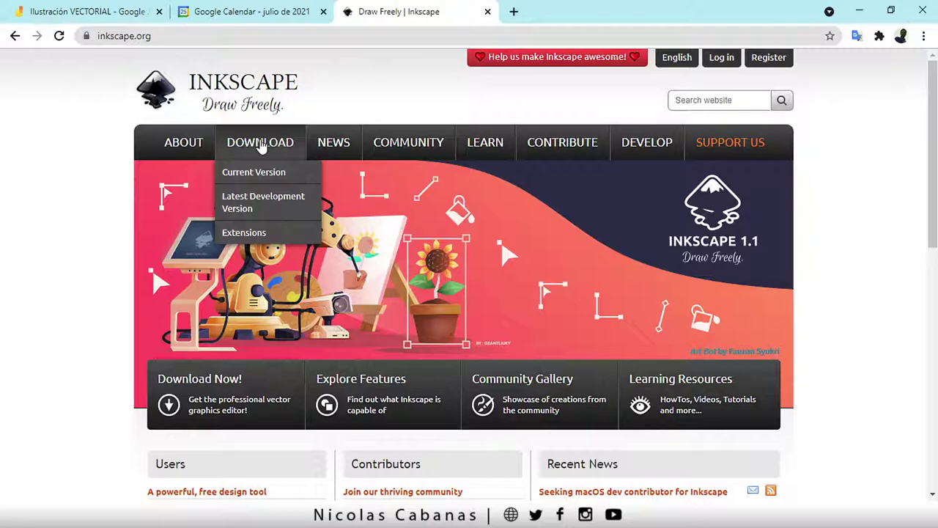
{"action": "left_click", "coordinate": [678, 59]}
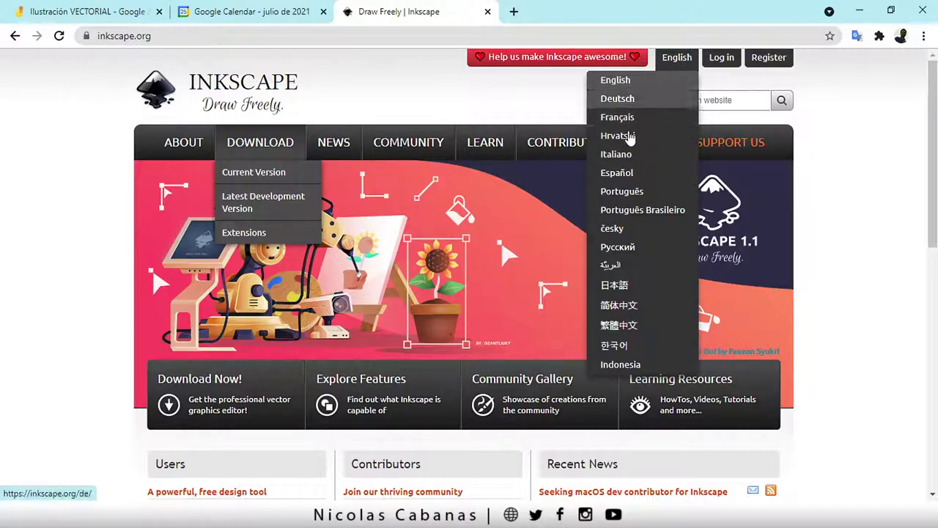
{"action": "left_click", "coordinate": [625, 174]}
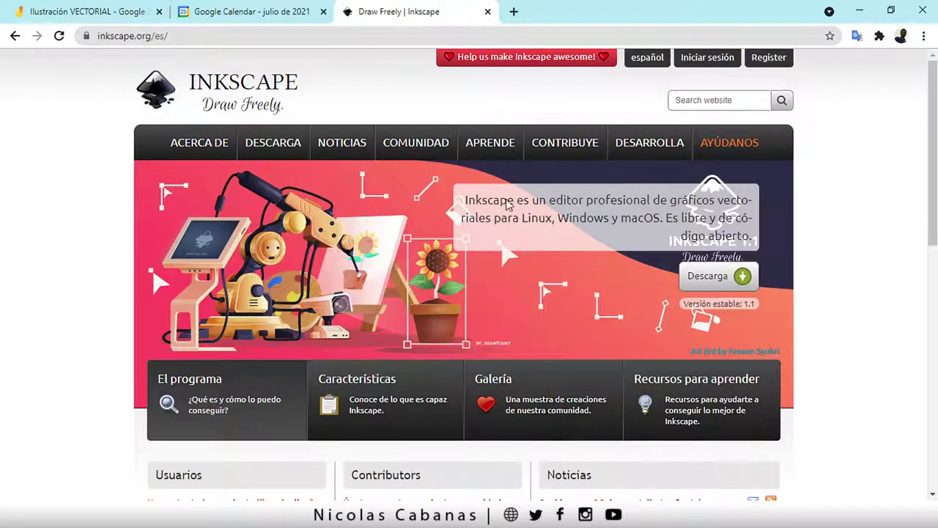
{"action": "mouse_move", "coordinate": [273, 142]}
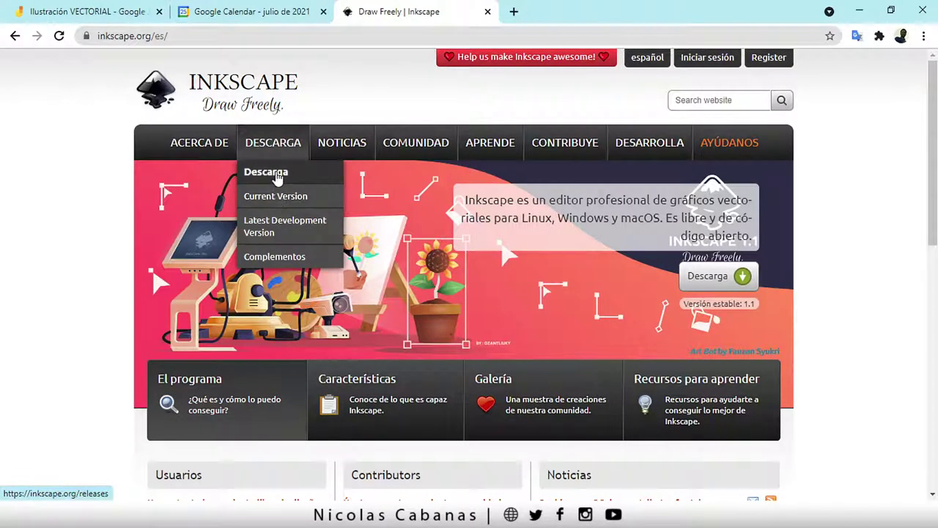
- Open the Inkscape current-release Descarga page and scroll through it
{"action": "left_click", "coordinate": [277, 179]}
{"action": "scroll", "coordinate": [132, 313], "scroll_direction": "down", "scroll_amount": 3}
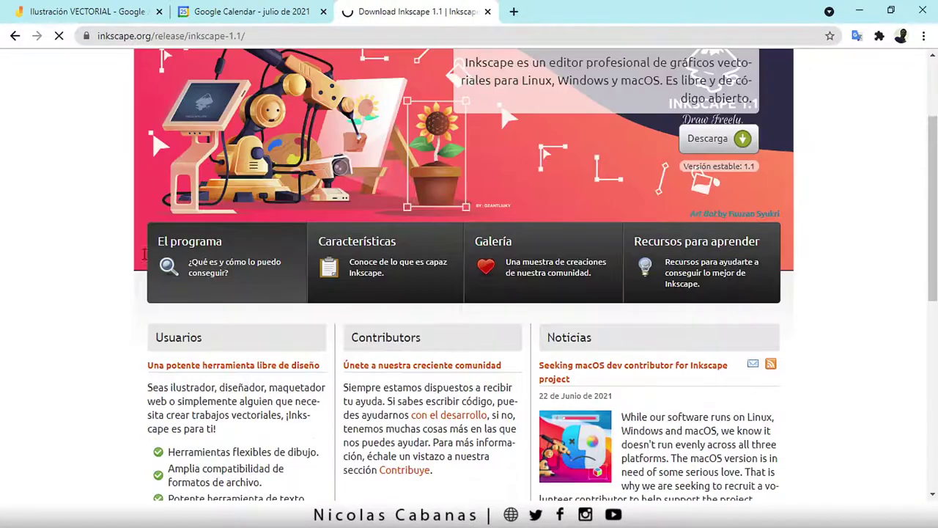
{"action": "scroll", "coordinate": [352, 318], "scroll_direction": "down", "scroll_amount": 2}
{"action": "scroll", "coordinate": [206, 293], "scroll_direction": "up", "scroll_amount": 2}
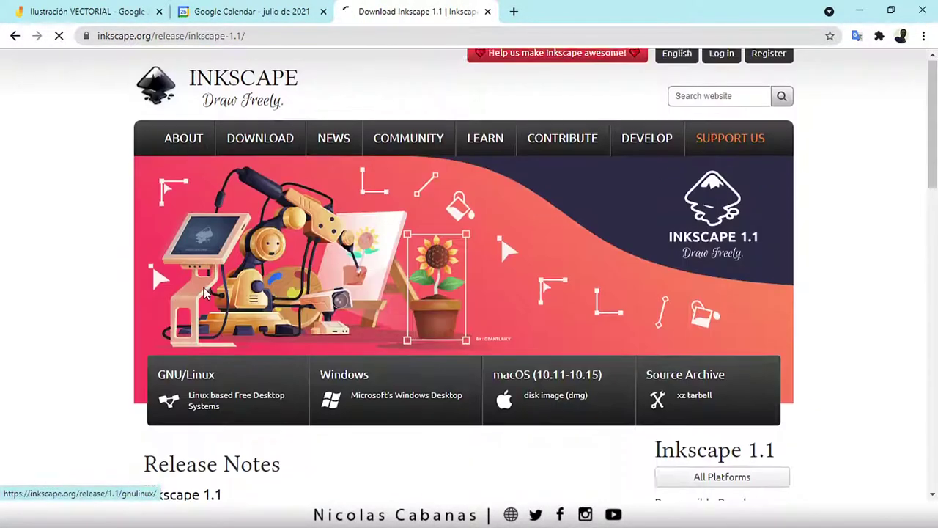
{"action": "scroll", "coordinate": [205, 300], "scroll_direction": "down", "scroll_amount": 1}
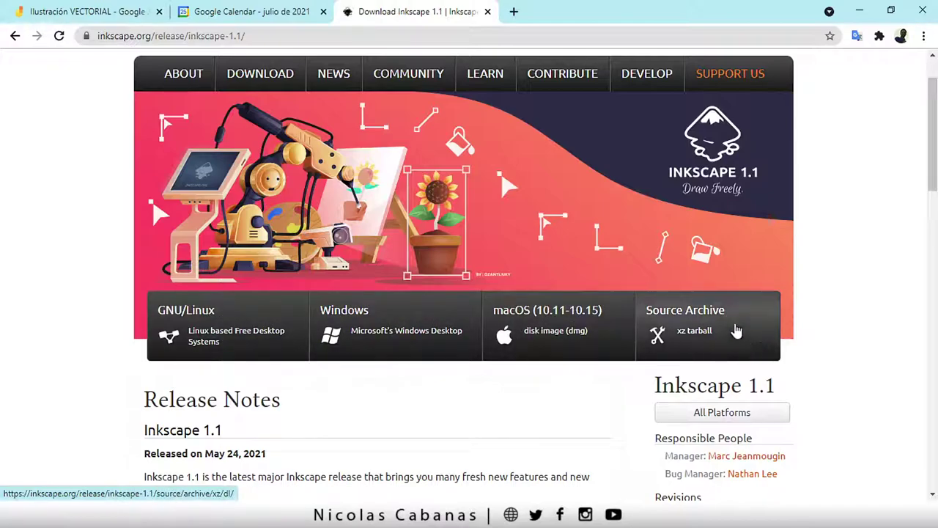
{"action": "scroll", "coordinate": [483, 359], "scroll_direction": "down", "scroll_amount": 1}
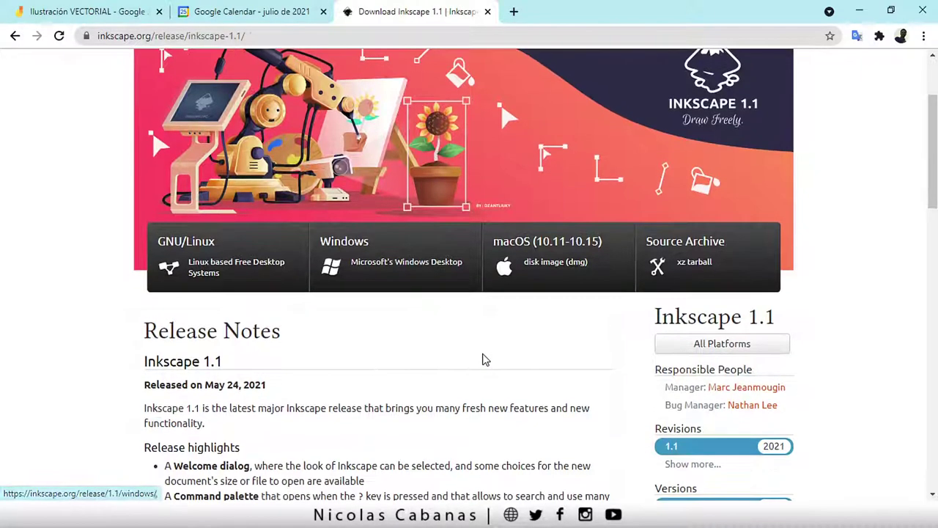
{"action": "scroll", "coordinate": [380, 307], "scroll_direction": "down", "scroll_amount": 2}
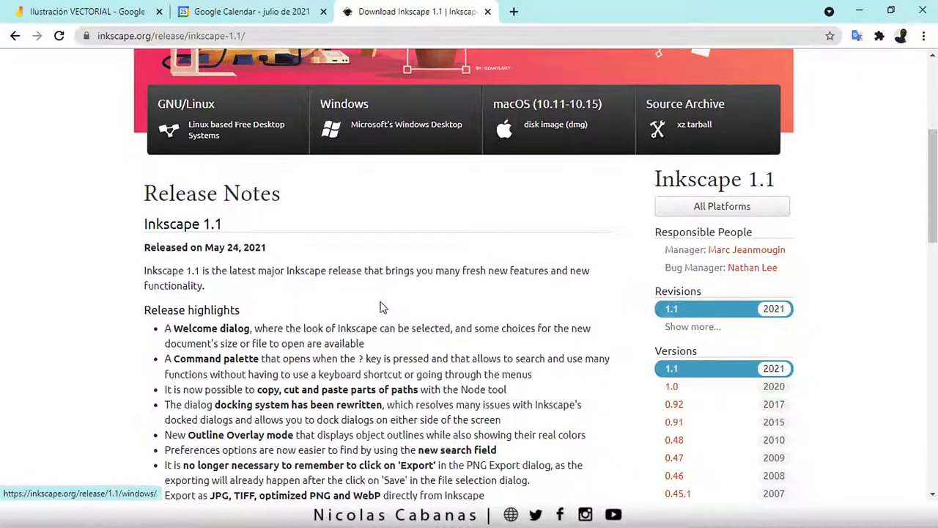
{"action": "scroll", "coordinate": [380, 307], "scroll_direction": "down", "scroll_amount": 3}
{"action": "scroll", "coordinate": [369, 290], "scroll_direction": "down", "scroll_amount": 2}
{"action": "scroll", "coordinate": [369, 279], "scroll_direction": "up", "scroll_amount": 5}
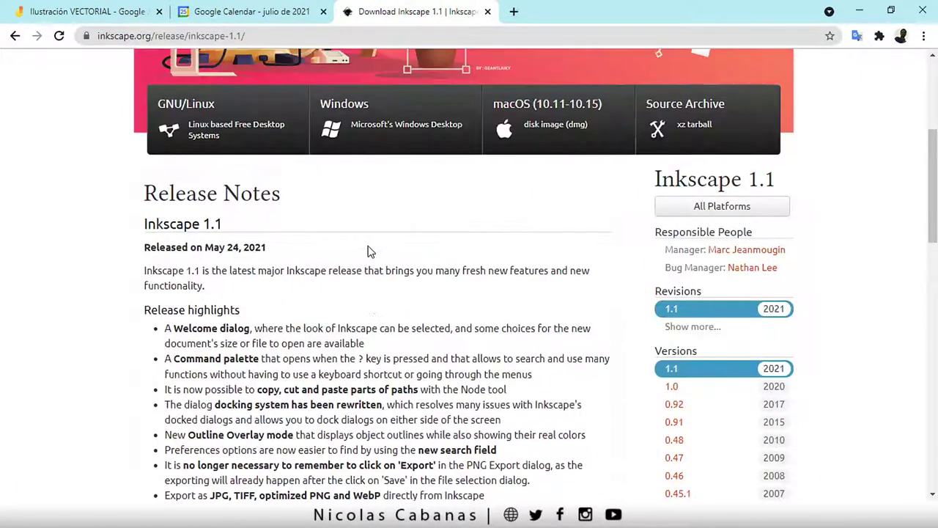
{"action": "scroll", "coordinate": [368, 252], "scroll_direction": "up", "scroll_amount": 1}
- Show the Inkscape 1.1 Windows 64-bit and 32-bit downloads, then drag File Explorer onscreen
{"action": "left_click", "coordinate": [388, 217]}
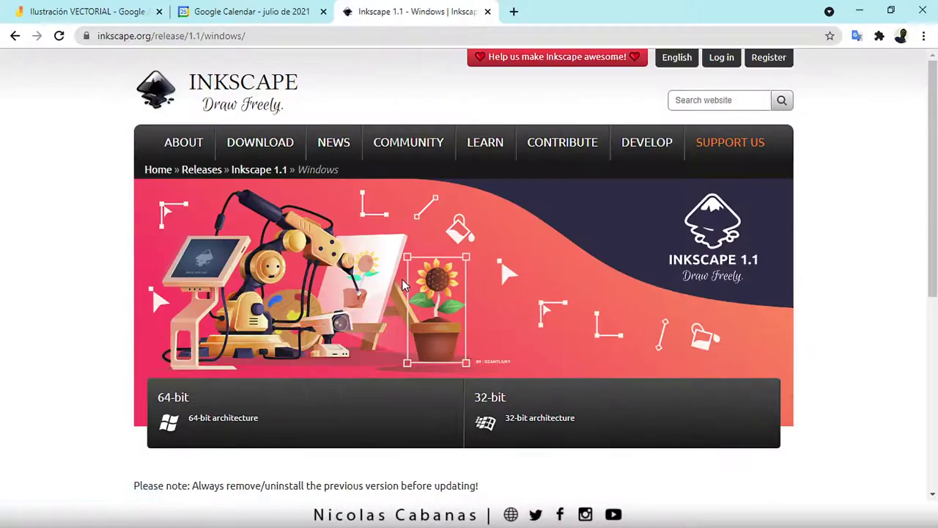
{"action": "scroll", "coordinate": [289, 330], "scroll_direction": "down", "scroll_amount": 3}
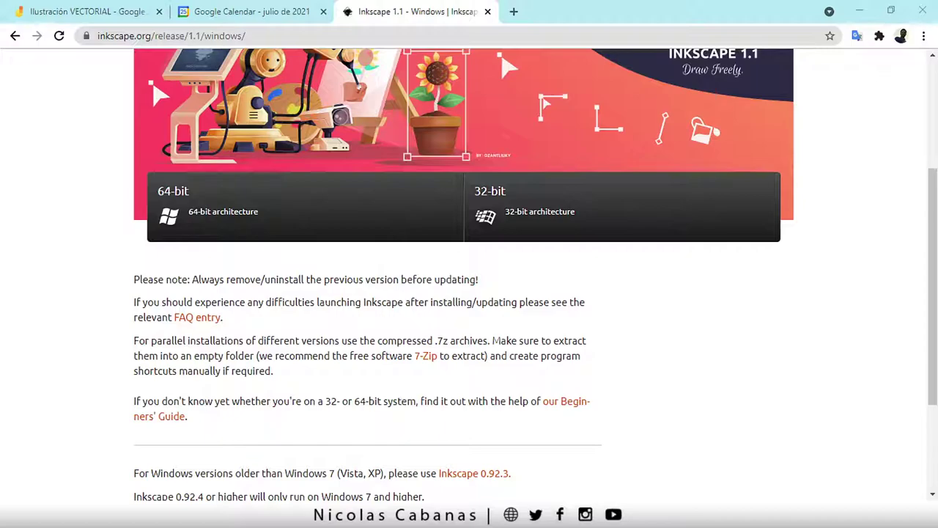
{"action": "left_click_drag", "start_coordinate": [935, 15], "coordinate": [475, 68]}
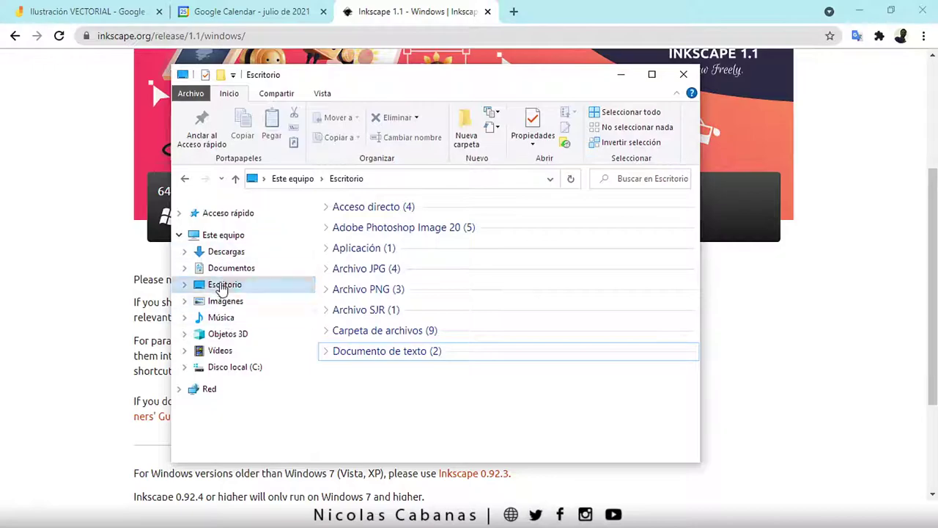
- Check Este equipo's properties and highlight the 64-bit, x64 Tipo de sistema
{"action": "right_click", "coordinate": [235, 239]}
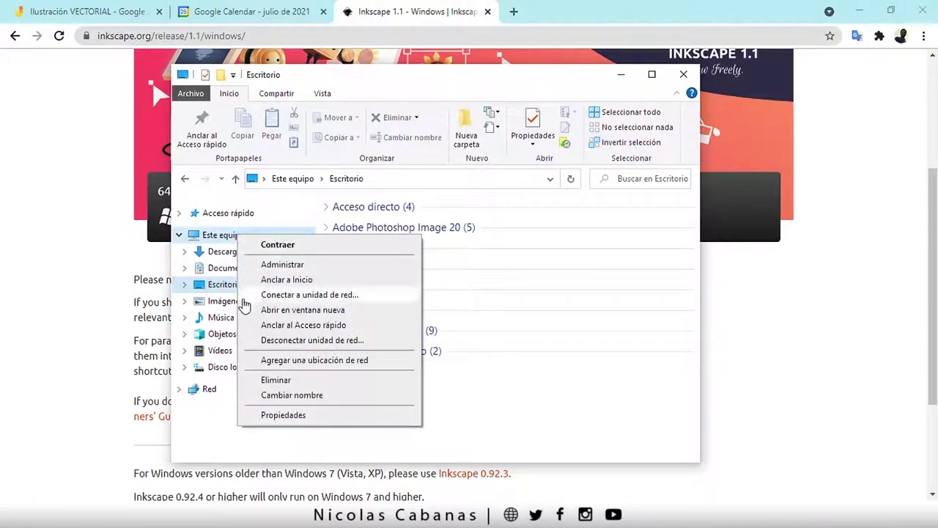
{"action": "left_click", "coordinate": [281, 415]}
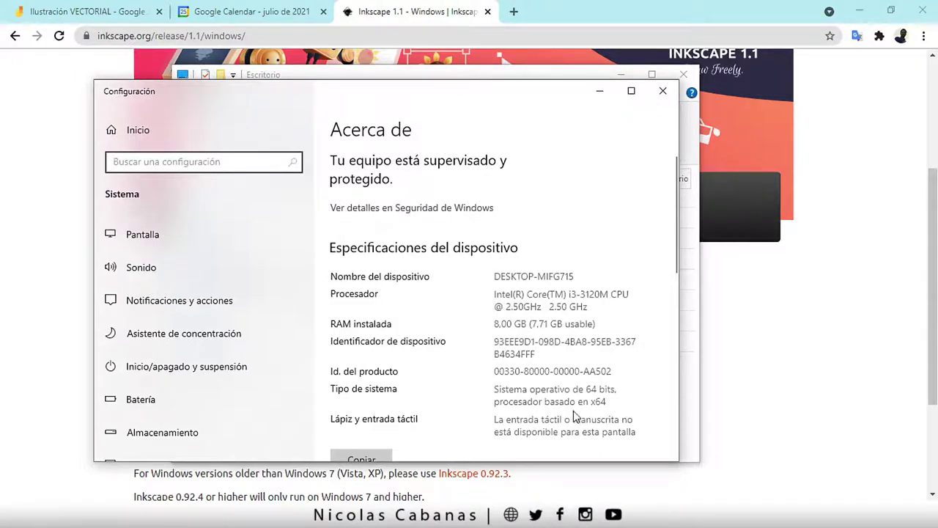
{"action": "left_click_drag", "start_coordinate": [586, 390], "coordinate": [609, 402]}
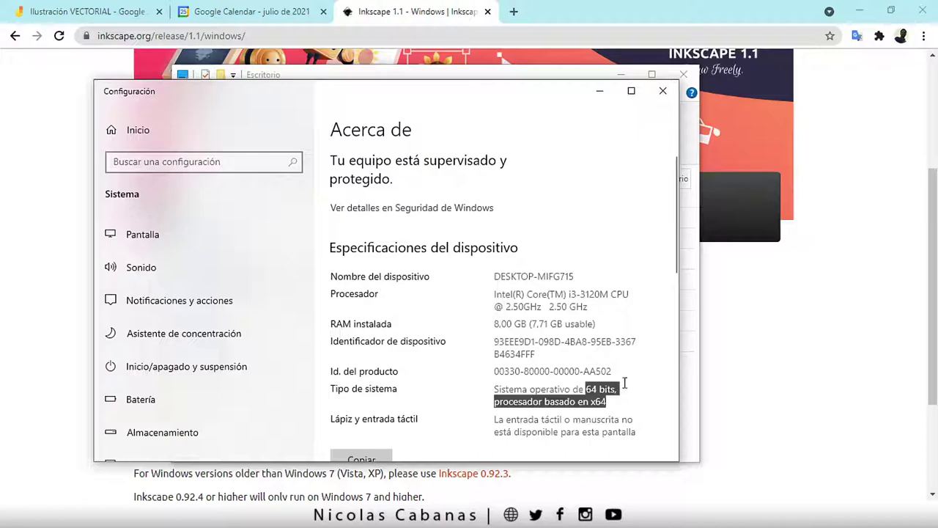
- Minimize the Configuración and File Explorer windows to return to the download page
{"action": "left_click", "coordinate": [598, 93]}
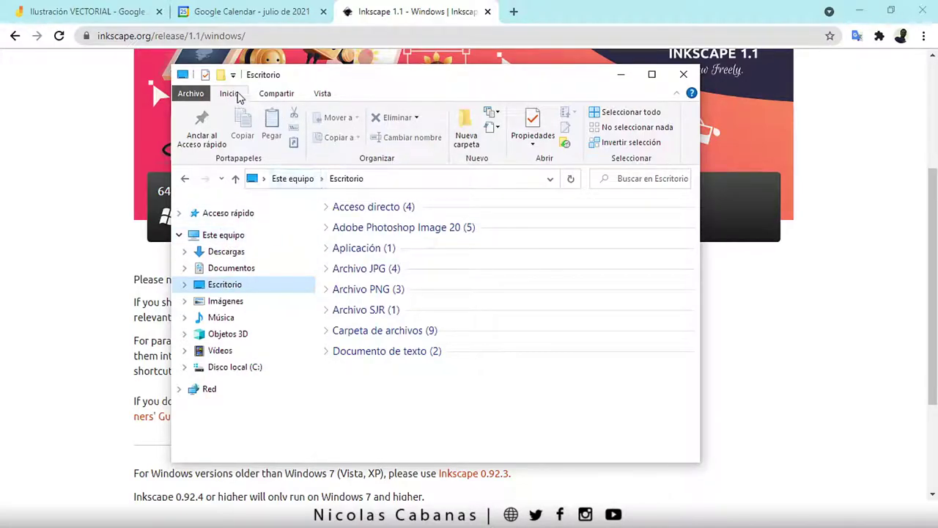
{"action": "left_click_drag", "start_coordinate": [309, 80], "coordinate": [289, 74]}
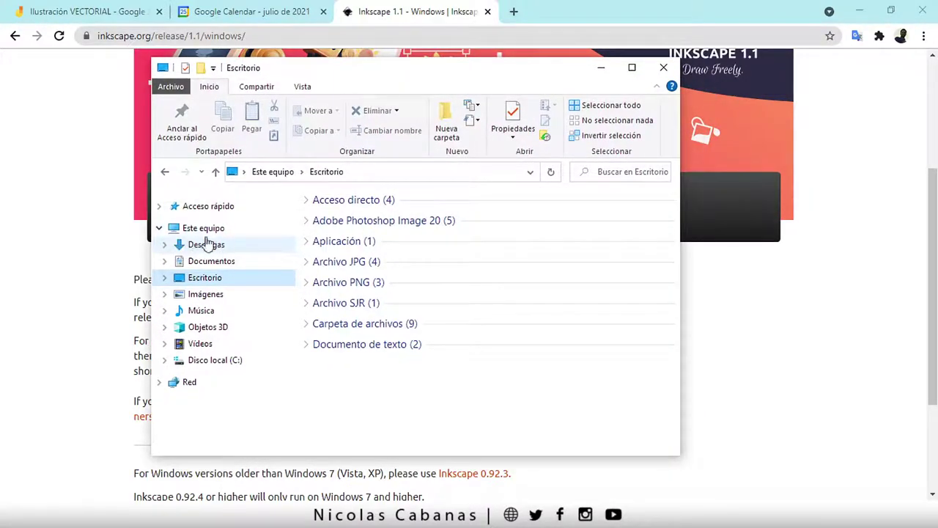
{"action": "left_click", "coordinate": [604, 68]}
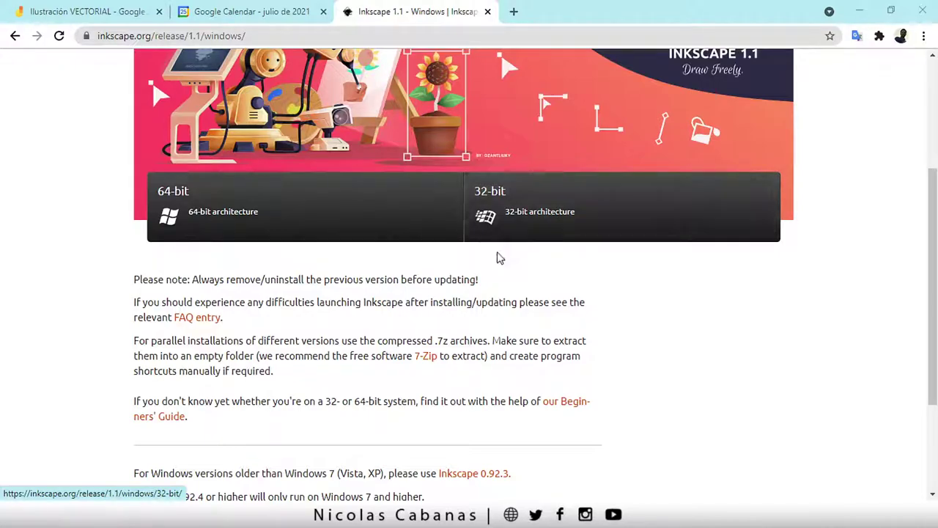
- Highlight the download page's note on older Windows versions, Windows 7 and Inkscape 0.92.3
{"action": "scroll", "coordinate": [490, 293], "scroll_direction": "down", "scroll_amount": 1}
{"action": "scroll", "coordinate": [469, 337], "scroll_direction": "up", "scroll_amount": 1}
{"action": "scroll", "coordinate": [440, 392], "scroll_direction": "down", "scroll_amount": 2}
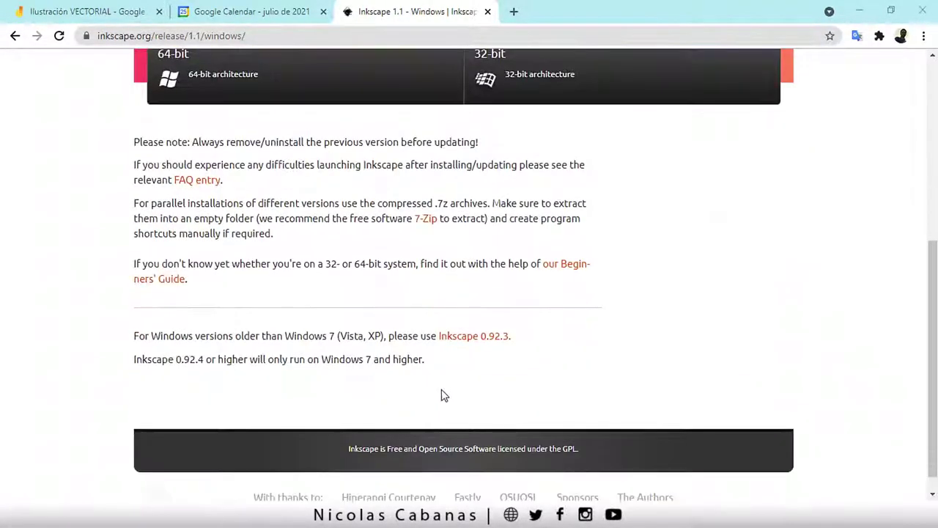
{"action": "scroll", "coordinate": [351, 374], "scroll_direction": "up", "scroll_amount": 1}
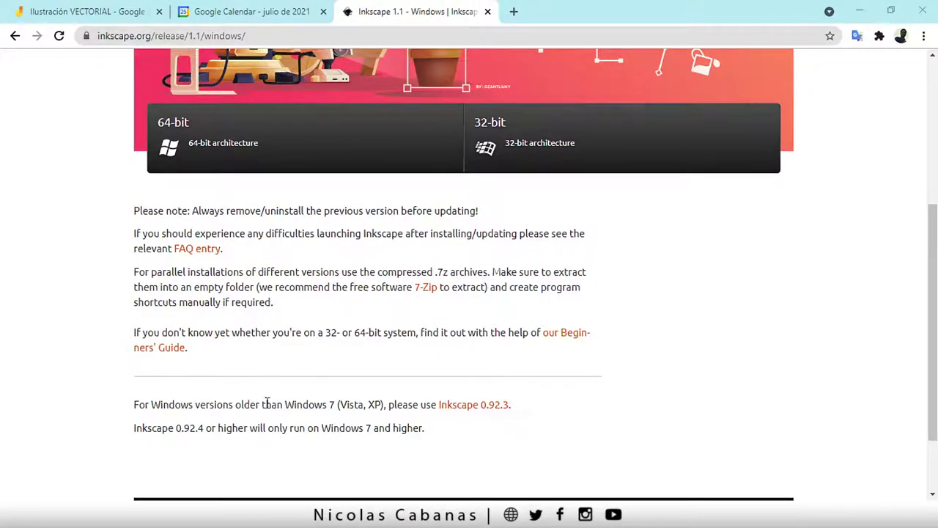
{"action": "left_click_drag", "start_coordinate": [160, 405], "coordinate": [418, 401]}
{"action": "left_click", "coordinate": [418, 401]}
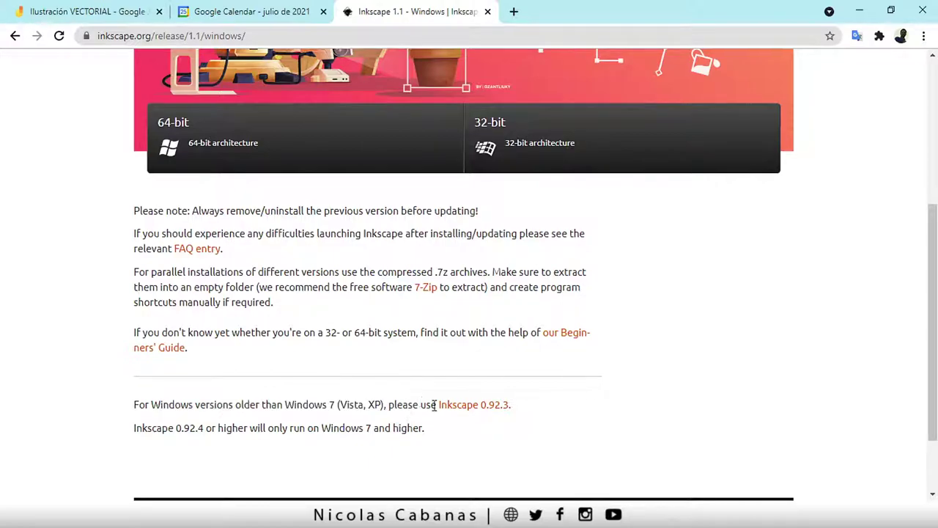
{"action": "left_click_drag", "start_coordinate": [519, 408], "coordinate": [437, 405]}
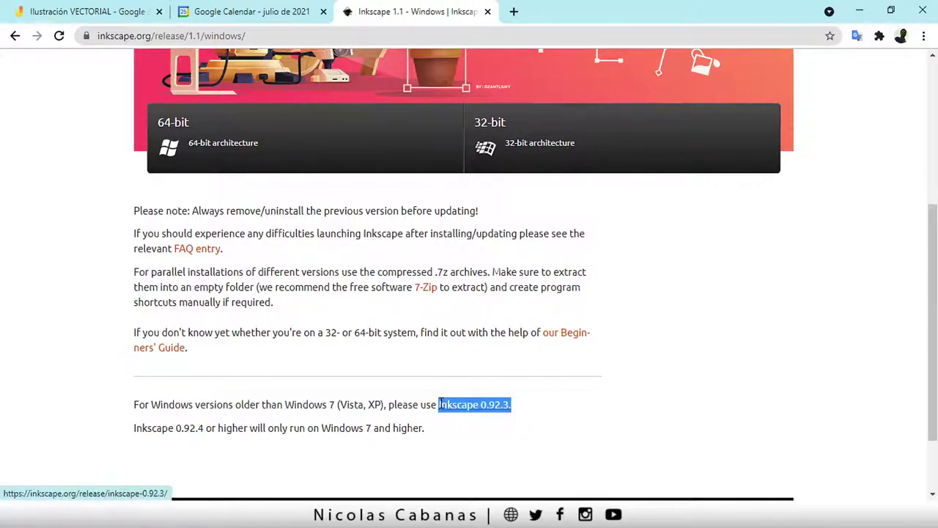
{"action": "mouse_move", "coordinate": [361, 407]}
{"action": "left_mouse_down"}
{"action": "mouse_move", "coordinate": [385, 405]}
{"action": "mouse_move", "coordinate": [335, 405]}
{"action": "mouse_move", "coordinate": [357, 405]}
{"action": "left_mouse_up"}
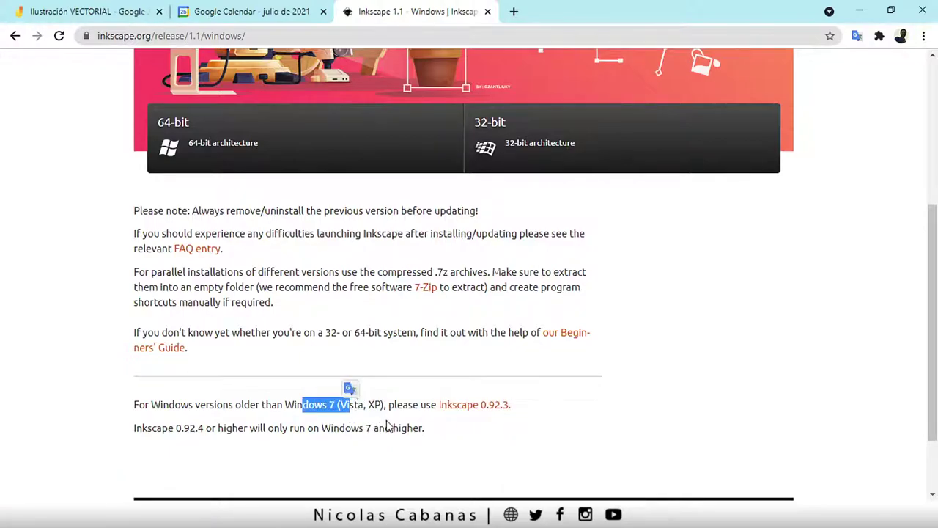
{"action": "scroll", "coordinate": [560, 360], "scroll_direction": "up", "scroll_amount": 4}
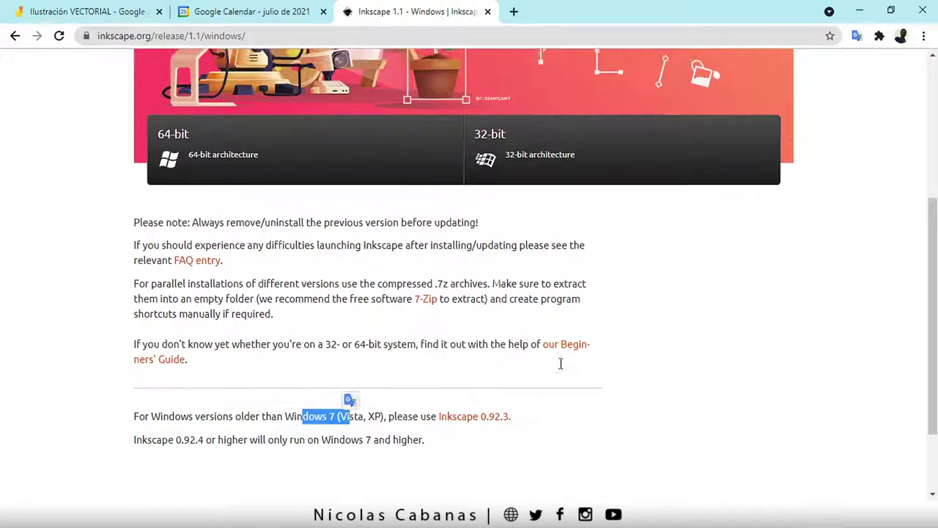
{"action": "scroll", "coordinate": [270, 319], "scroll_direction": "down", "scroll_amount": 1}
{"action": "scroll", "coordinate": [587, 205], "scroll_direction": "up", "scroll_amount": 1}
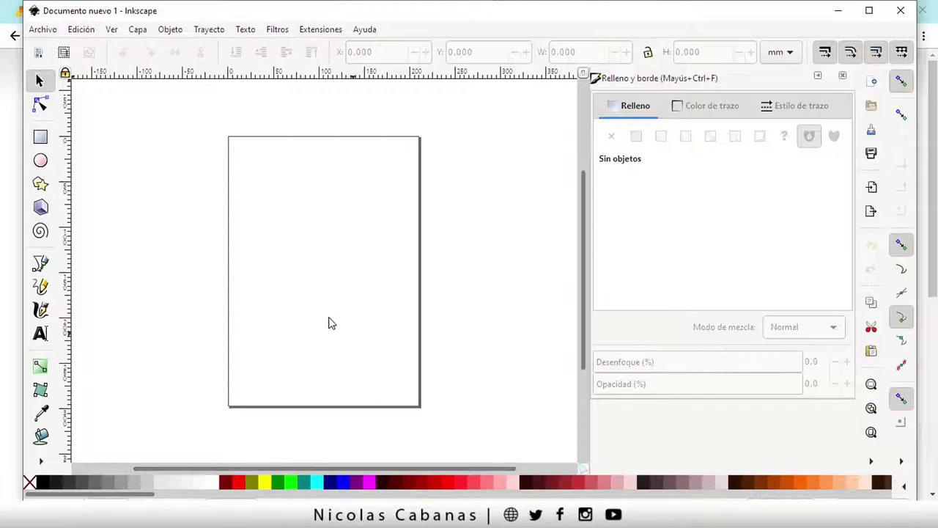
- Maximize the Inkscape window and browse the Archivo and Edición menus
{"action": "left_click", "coordinate": [869, 10]}
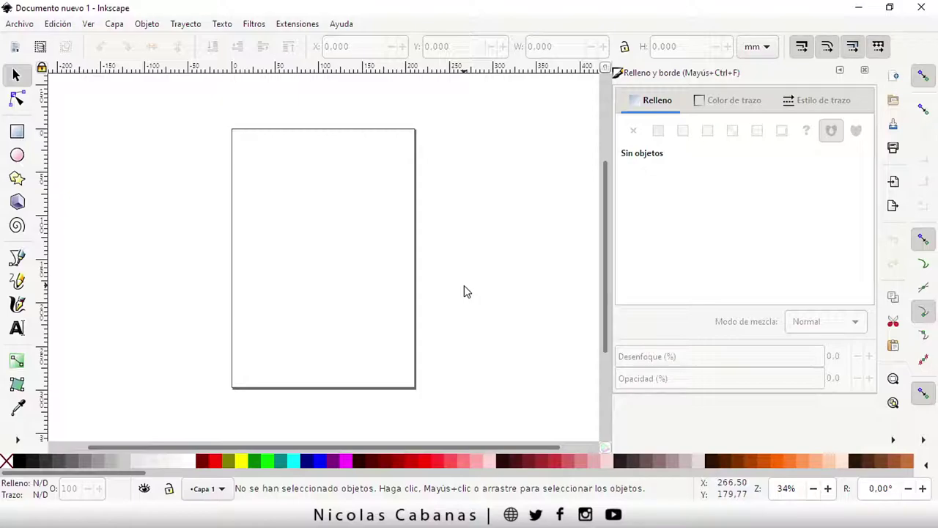
{"action": "left_click", "coordinate": [22, 24]}
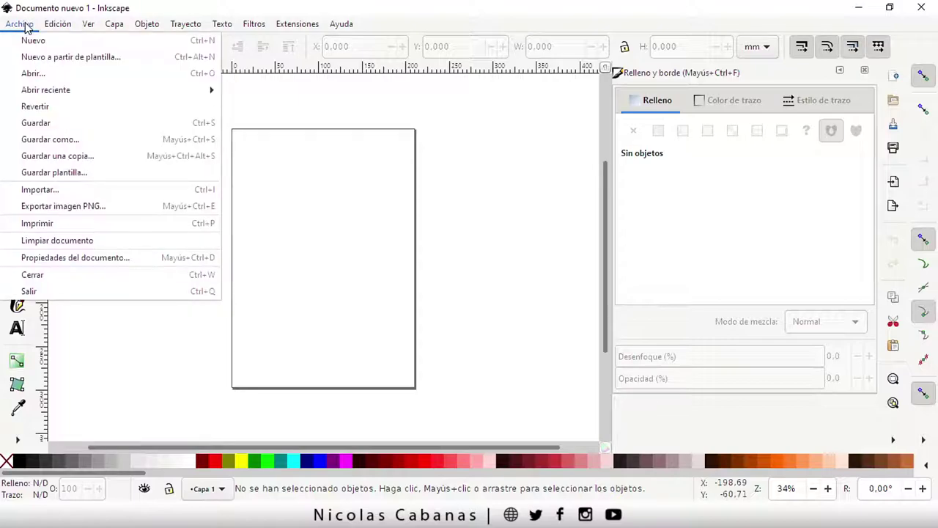
{"action": "left_click", "coordinate": [24, 24]}
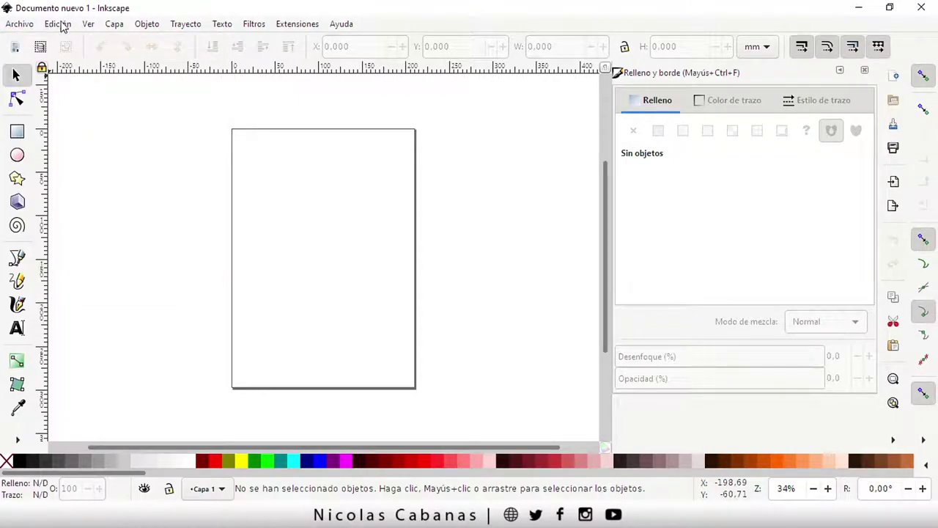
{"action": "left_click", "coordinate": [26, 26]}
{"action": "left_click", "coordinate": [26, 26]}
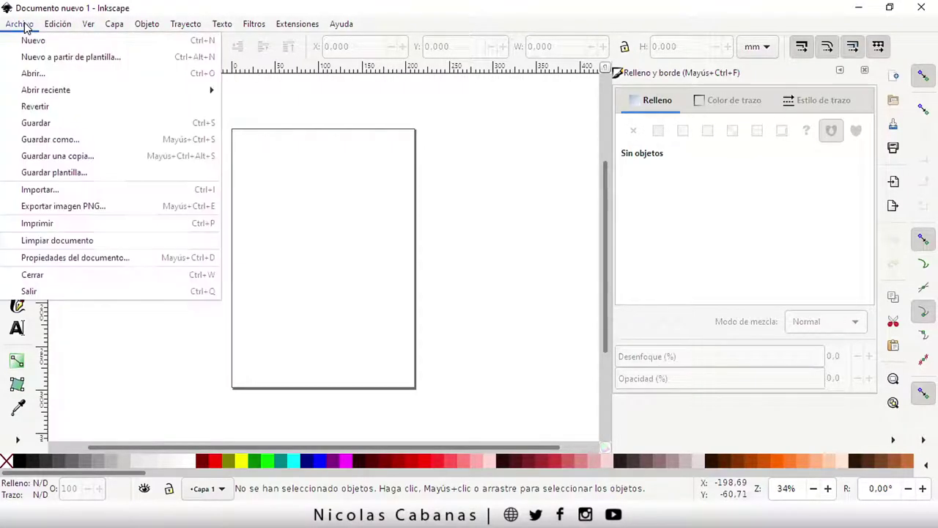
{"action": "key", "text": "Escape"}
{"action": "left_click", "coordinate": [57, 24]}
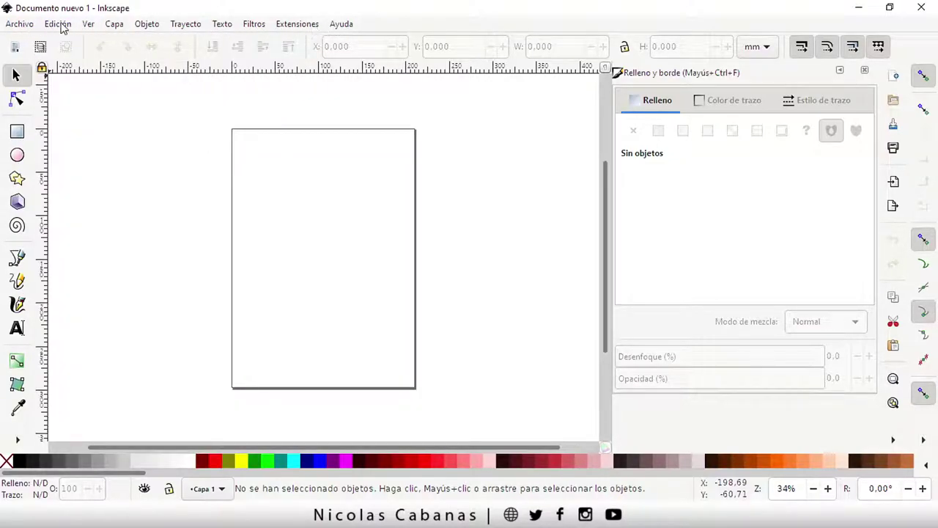
- Demonstrate box-selecting on the empty canvas and bring up the Archivo menu
{"action": "left_click", "coordinate": [21, 26]}
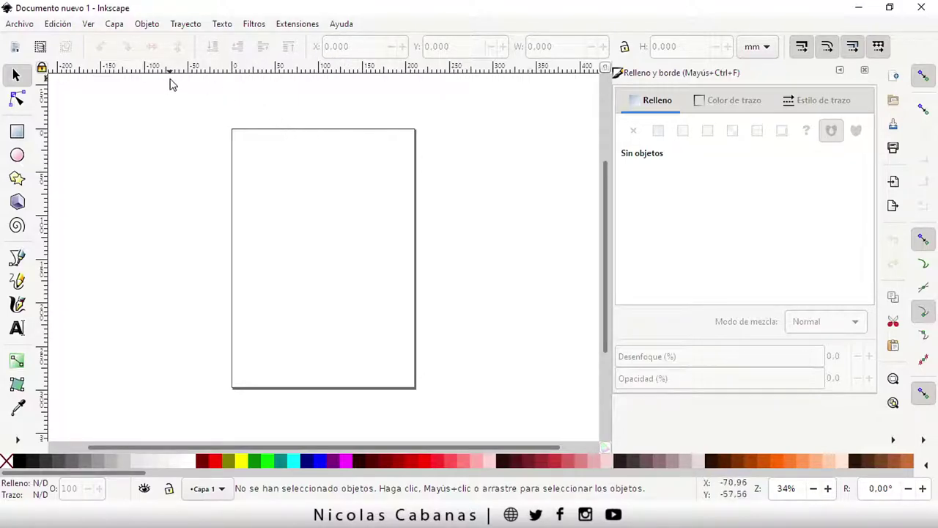
{"action": "mouse_move", "coordinate": [199, 115]}
{"action": "left_mouse_down"}
{"action": "mouse_move", "coordinate": [320, 244]}
{"action": "mouse_move", "coordinate": [447, 418]}
{"action": "left_mouse_up"}
{"action": "left_click", "coordinate": [24, 27]}
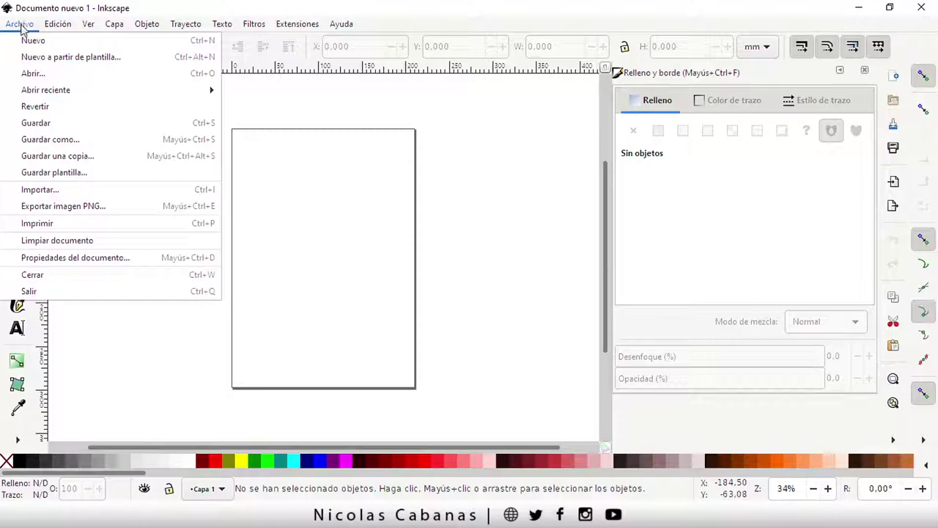
- Create Documento nuevo 2 with Archivo > Nuevo and reposition its window
{"action": "left_click", "coordinate": [25, 41]}
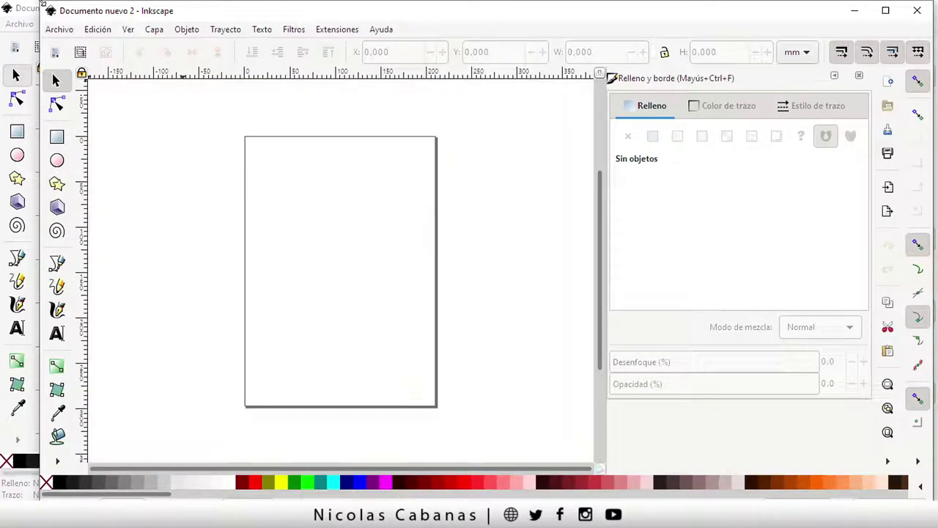
{"action": "mouse_move", "coordinate": [220, 11]}
{"action": "left_mouse_down"}
{"action": "mouse_move", "coordinate": [233, 54]}
{"action": "mouse_move", "coordinate": [231, 46]}
{"action": "left_mouse_up"}
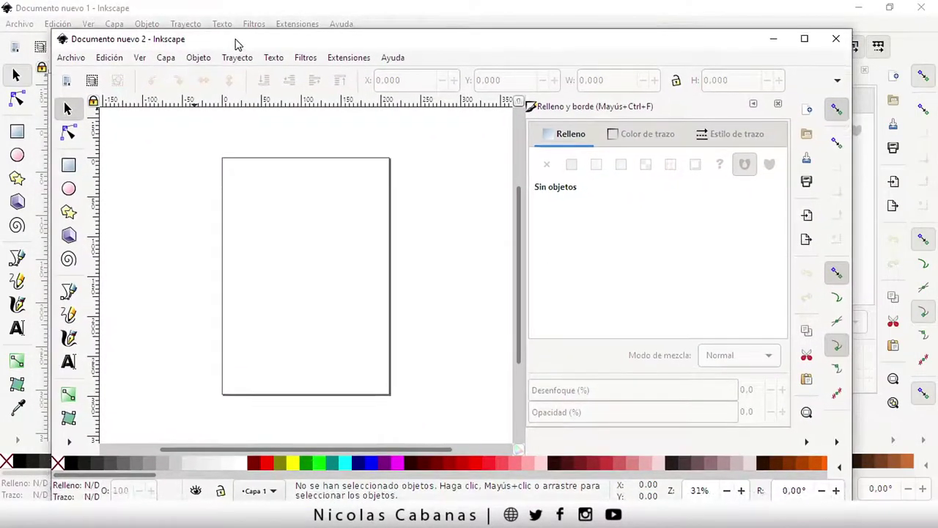
{"action": "left_click_drag", "start_coordinate": [79, 42], "coordinate": [74, 44]}
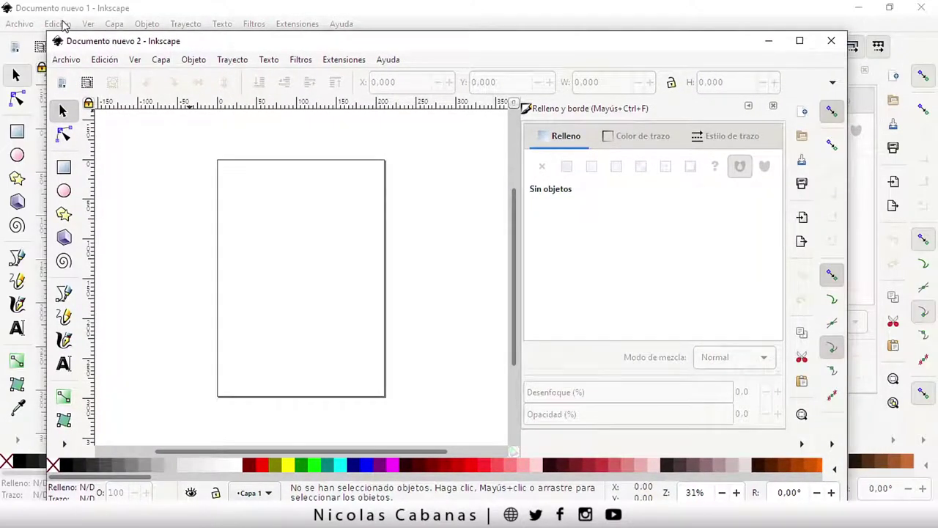
- Open Propiedades del documento for the new document, showing A4 210 × 297 mm
{"action": "left_click", "coordinate": [69, 61]}
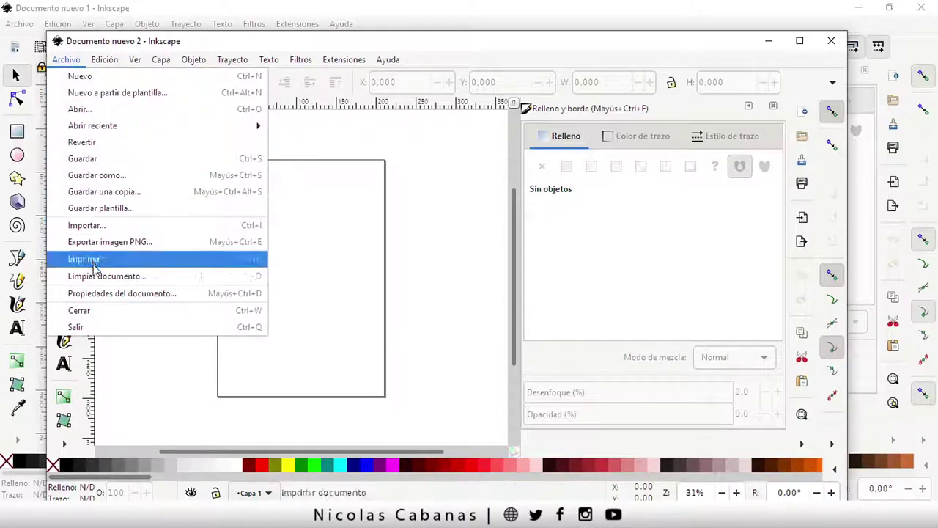
{"action": "left_click", "coordinate": [94, 294]}
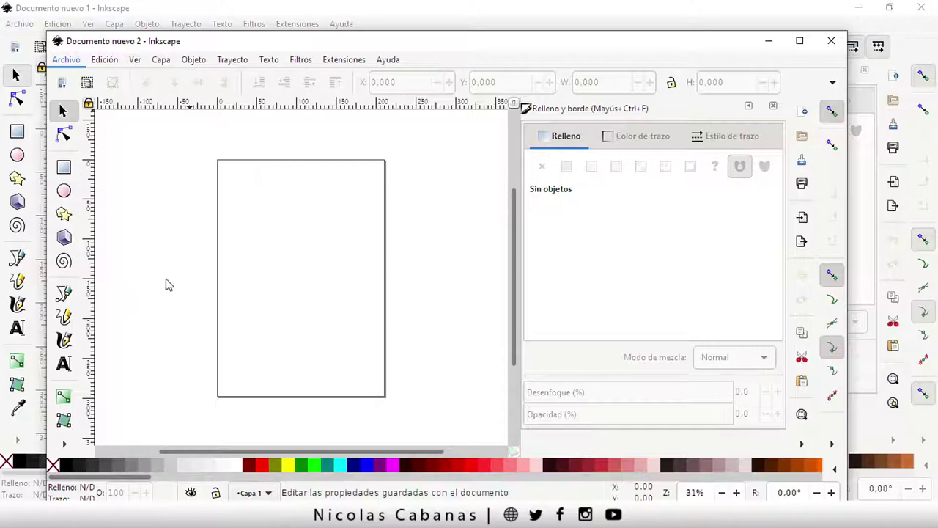
{"action": "mouse_move", "coordinate": [465, 197]}
{"action": "left_mouse_down"}
{"action": "mouse_move", "coordinate": [359, 158]}
{"action": "mouse_move", "coordinate": [265, 24]}
{"action": "left_mouse_up"}
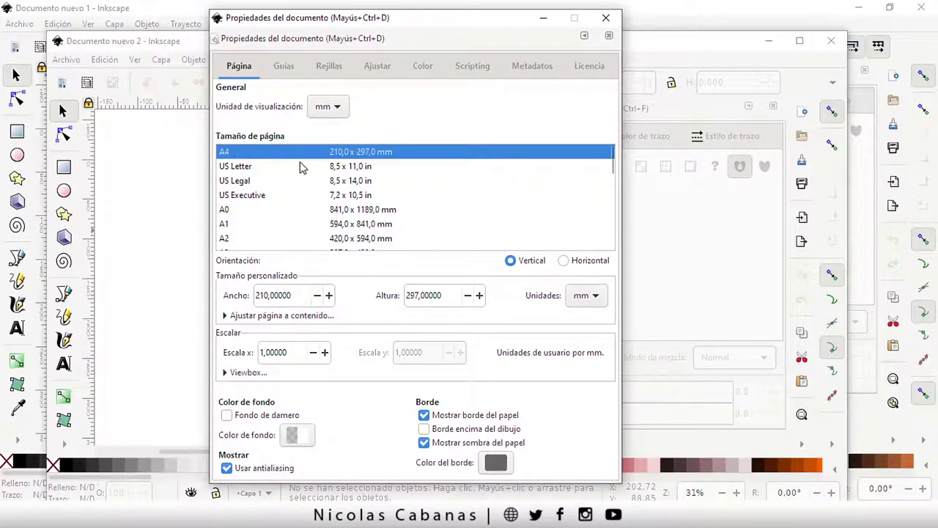
- Switch the page size units to px in Propiedades del documento
{"action": "scroll", "coordinate": [252, 240], "scroll_direction": "down", "scroll_amount": 1}
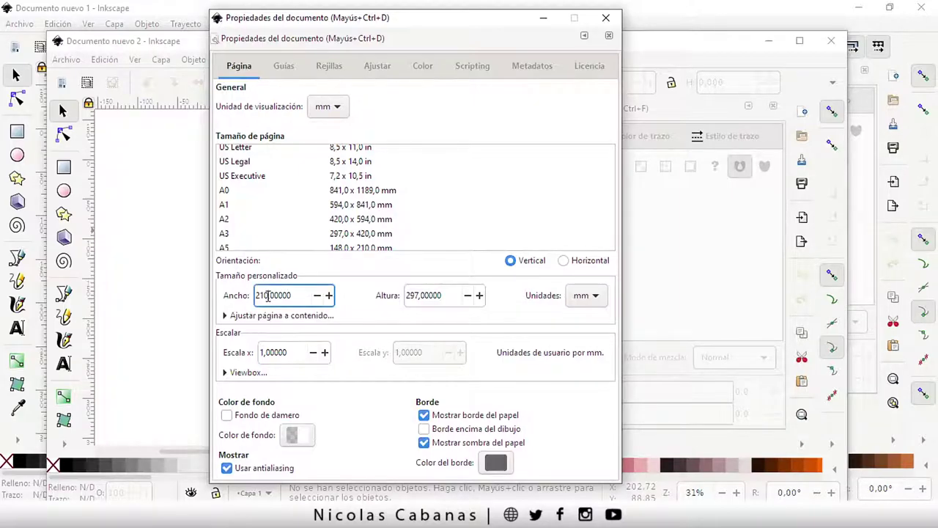
{"action": "left_click_drag", "start_coordinate": [269, 295], "coordinate": [256, 297]}
{"action": "left_click", "coordinate": [584, 296]}
{"action": "left_click", "coordinate": [577, 355]}
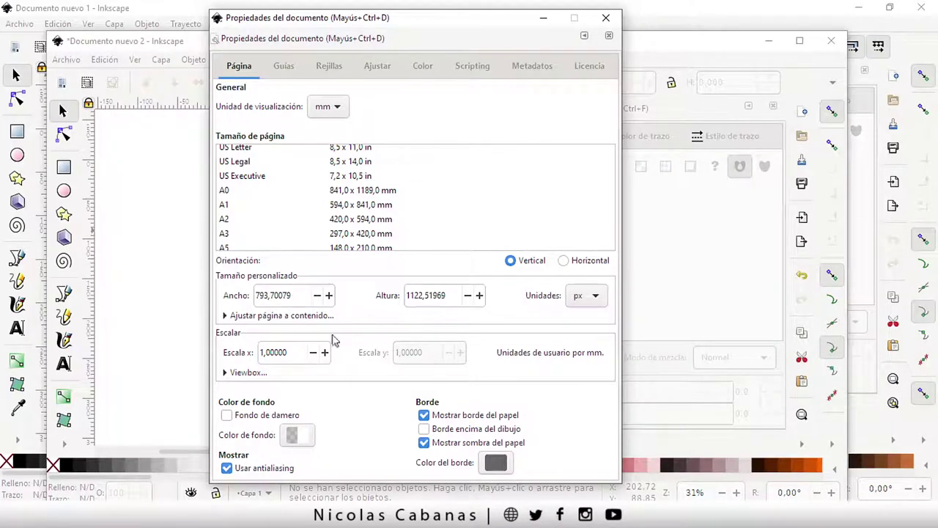
{"action": "left_click", "coordinate": [225, 316]}
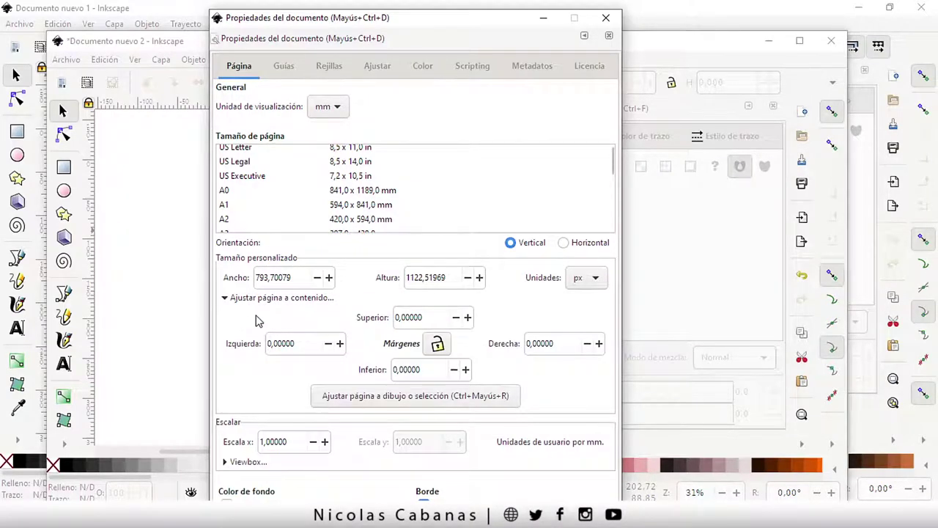
{"action": "left_click", "coordinate": [228, 299]}
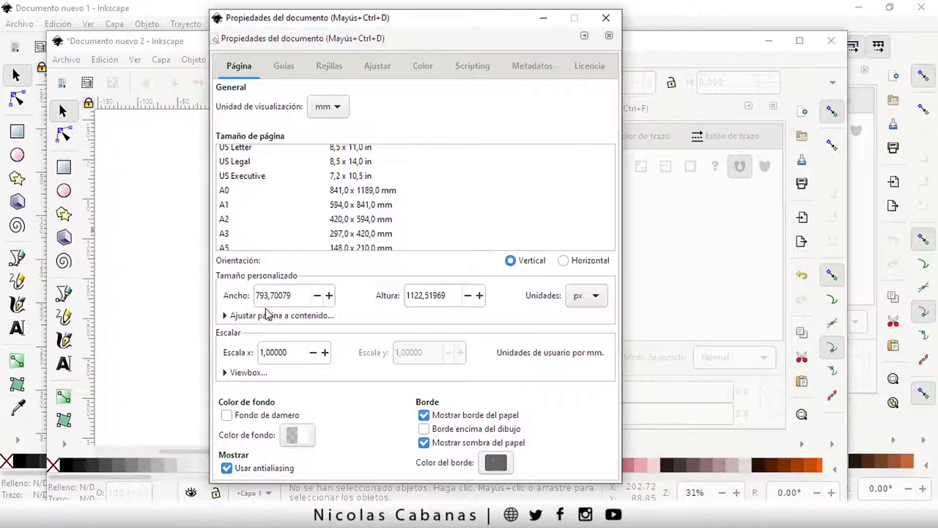
- Set the page width to 1200 and height to 720 px
{"action": "triple_click", "coordinate": [294, 295]}
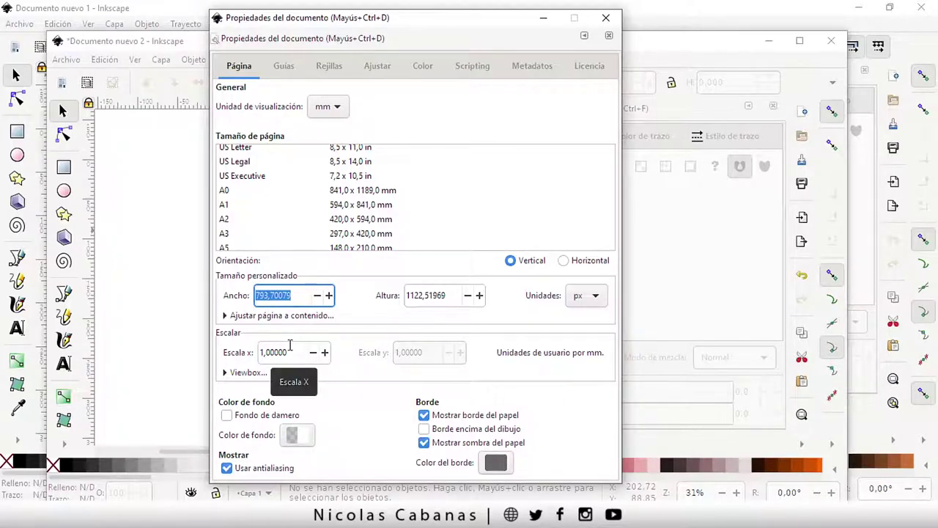
{"action": "type", "text": "1200"}
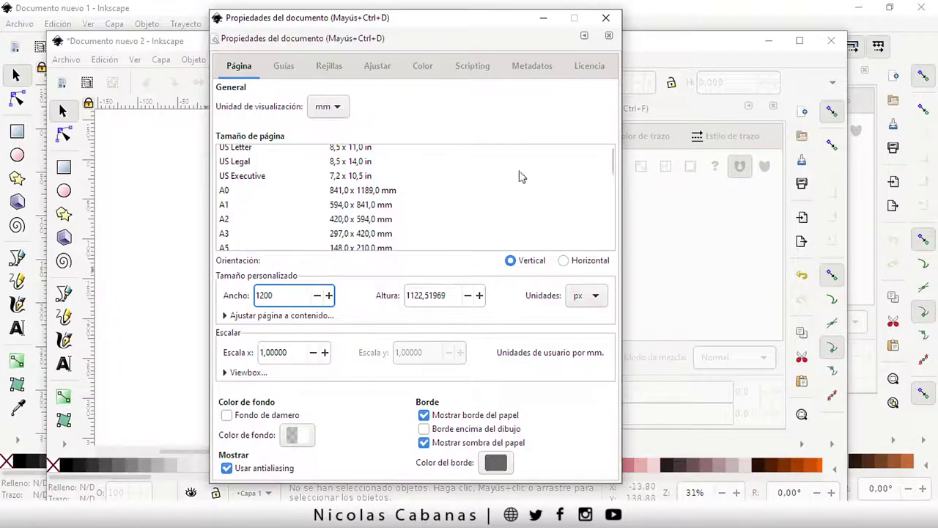
{"action": "left_click", "coordinate": [588, 297]}
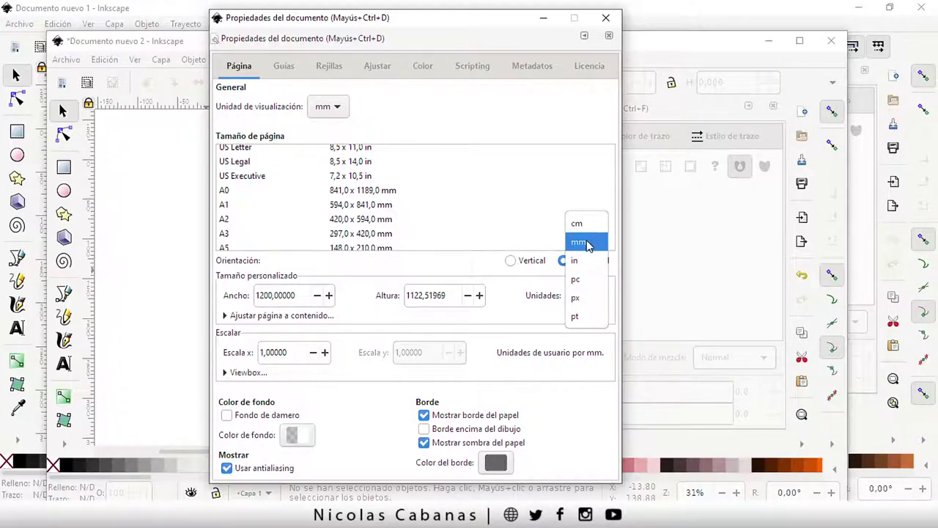
{"action": "left_click", "coordinate": [581, 297]}
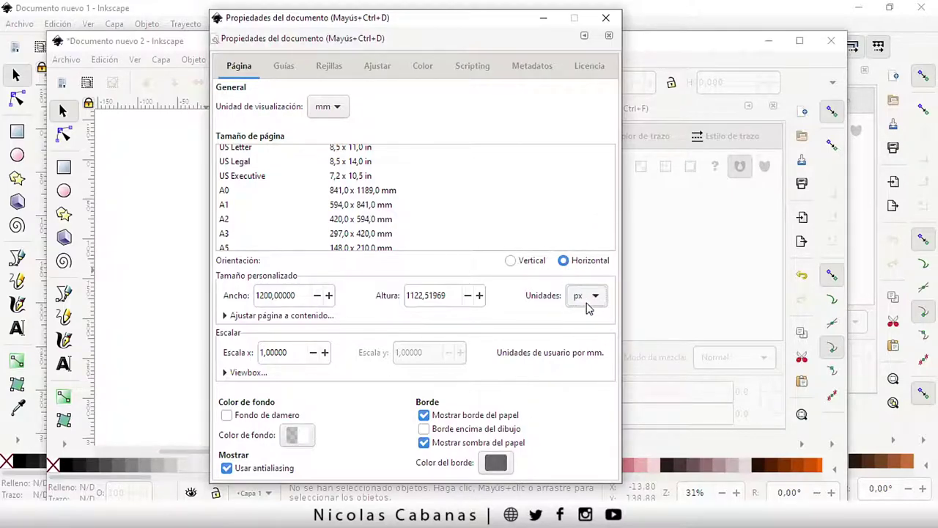
{"action": "triple_click", "coordinate": [445, 296]}
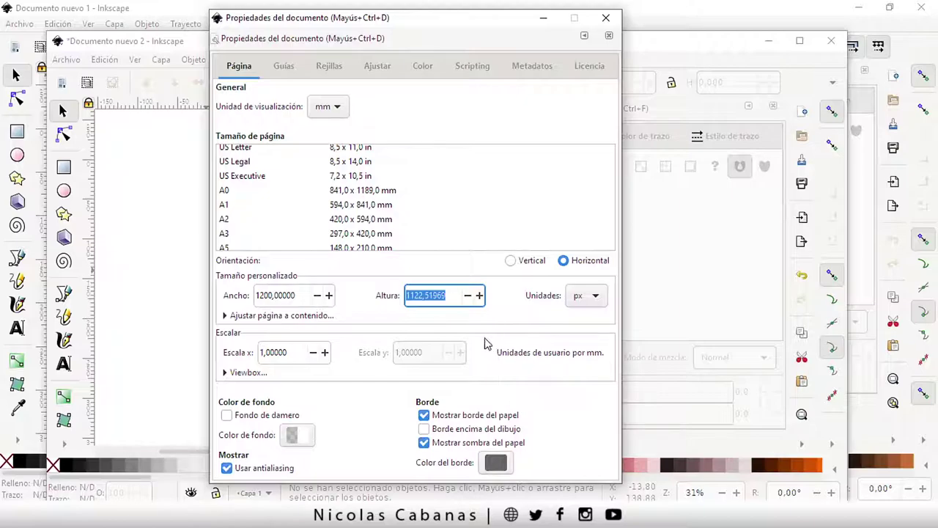
{"action": "type", "text": "720"}
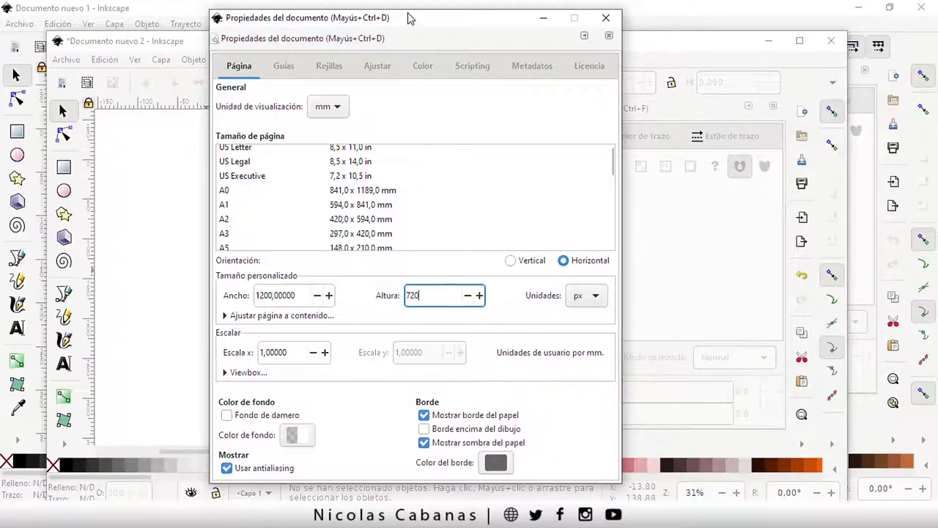
{"action": "left_click_drag", "start_coordinate": [411, 16], "coordinate": [444, 8]}
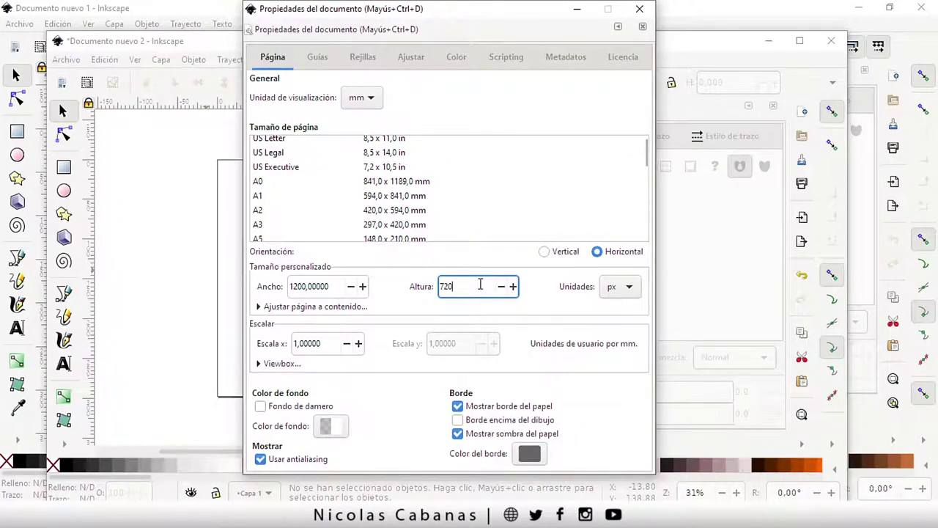
{"action": "key", "text": "Return"}
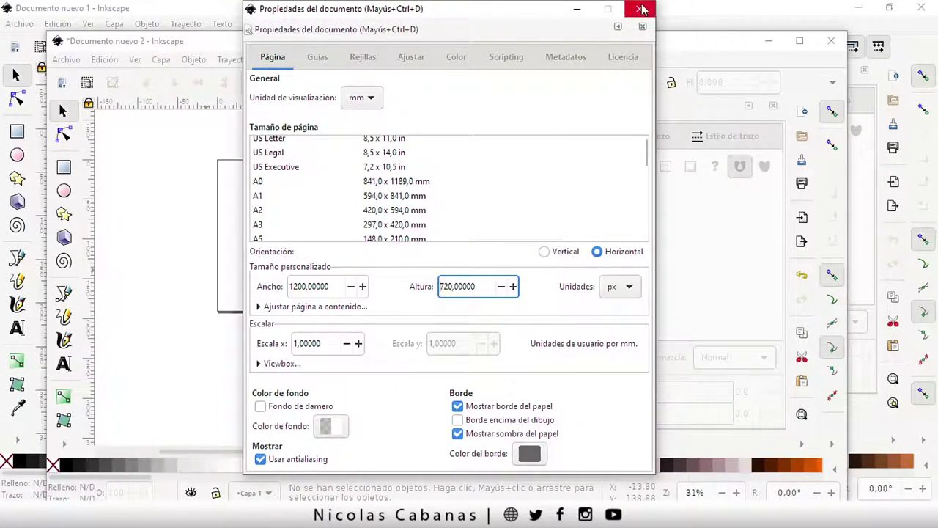
- Close document properties and resize the second document's window to the top
{"action": "left_click", "coordinate": [641, 9]}
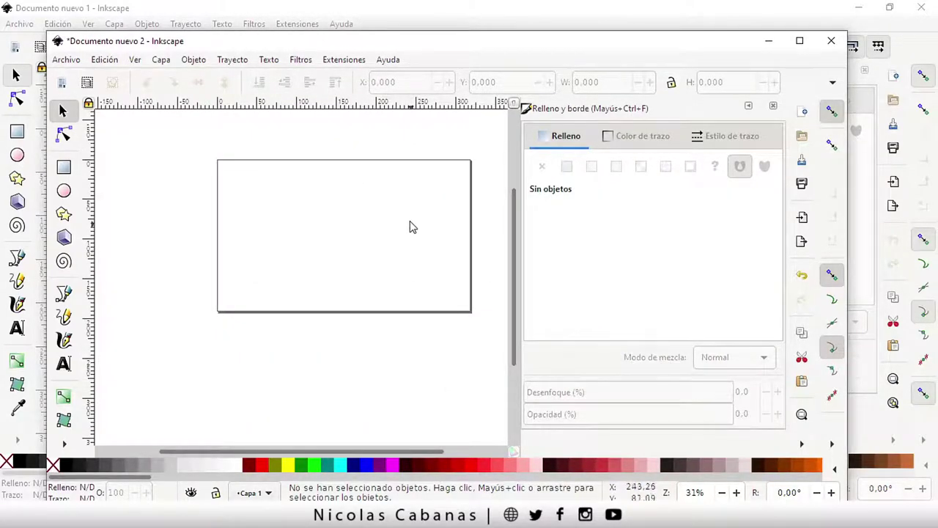
{"action": "left_click_drag", "start_coordinate": [334, 32], "coordinate": [401, 360]}
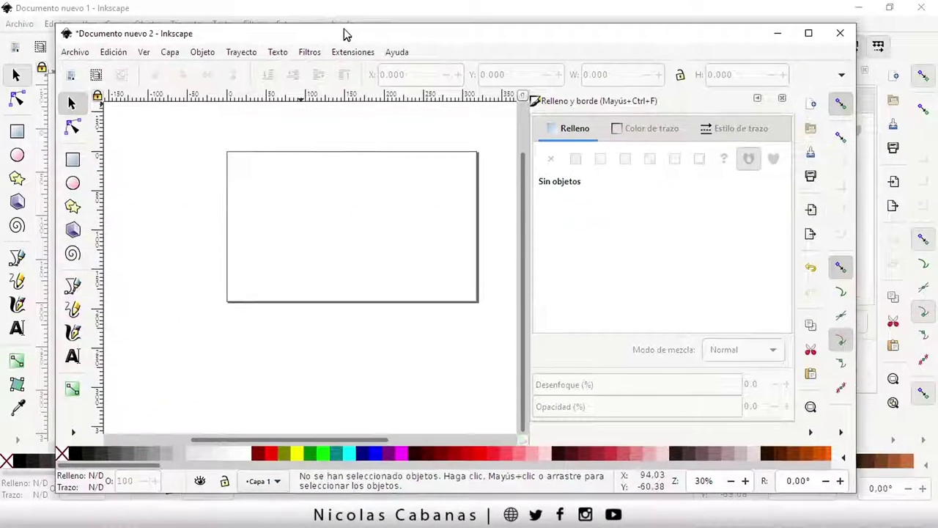
{"action": "left_click_drag", "start_coordinate": [400, 360], "coordinate": [349, 20]}
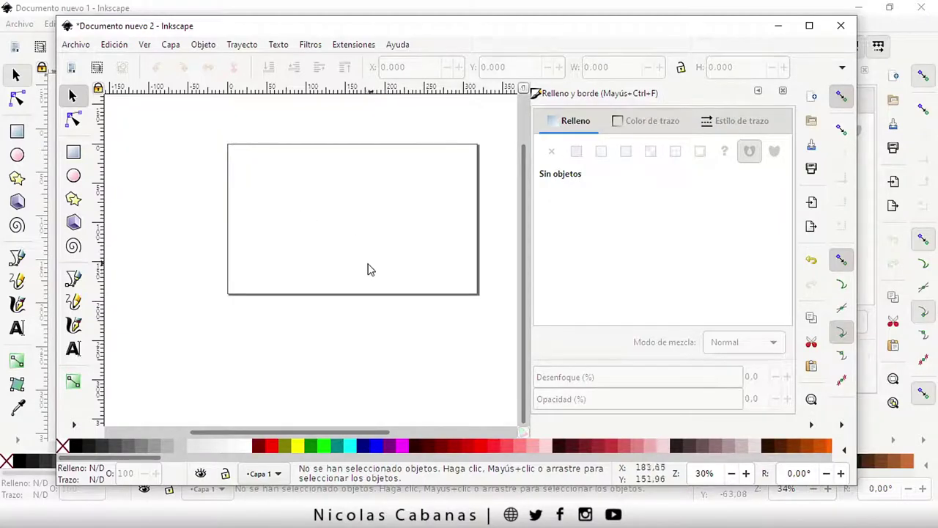
- Change the page width to 1800 px in Propiedades del documento, then close it
{"action": "left_click", "coordinate": [78, 45]}
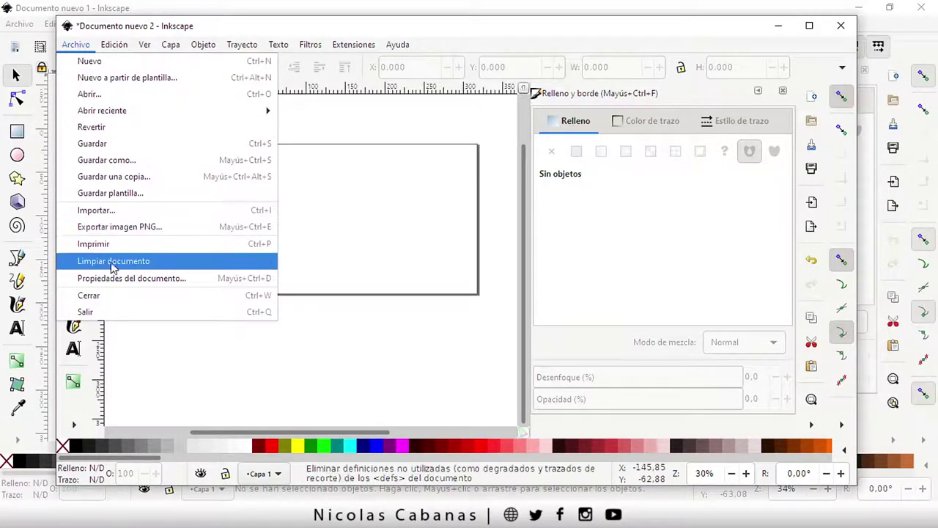
{"action": "left_click", "coordinate": [170, 284]}
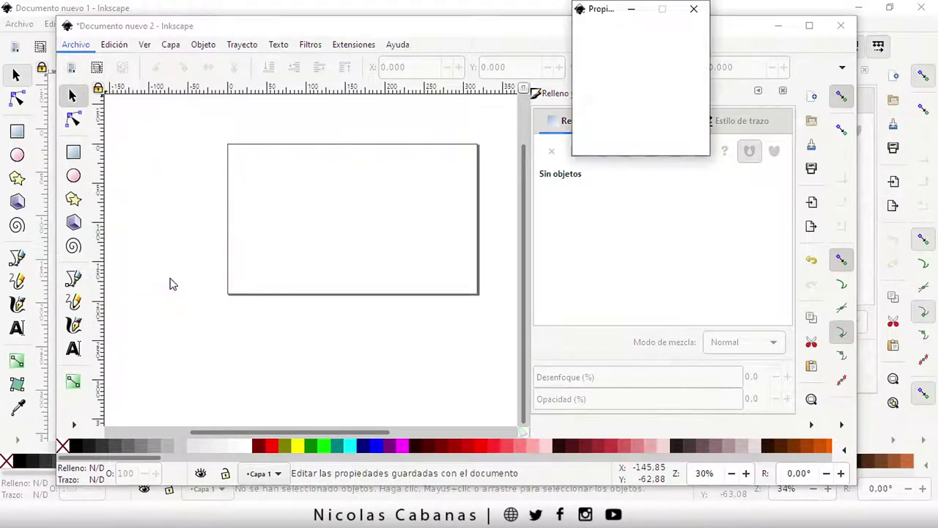
{"action": "mouse_move", "coordinate": [677, 12]}
{"action": "left_mouse_down"}
{"action": "mouse_move", "coordinate": [299, 32]}
{"action": "mouse_move", "coordinate": [583, 33]}
{"action": "left_mouse_up"}
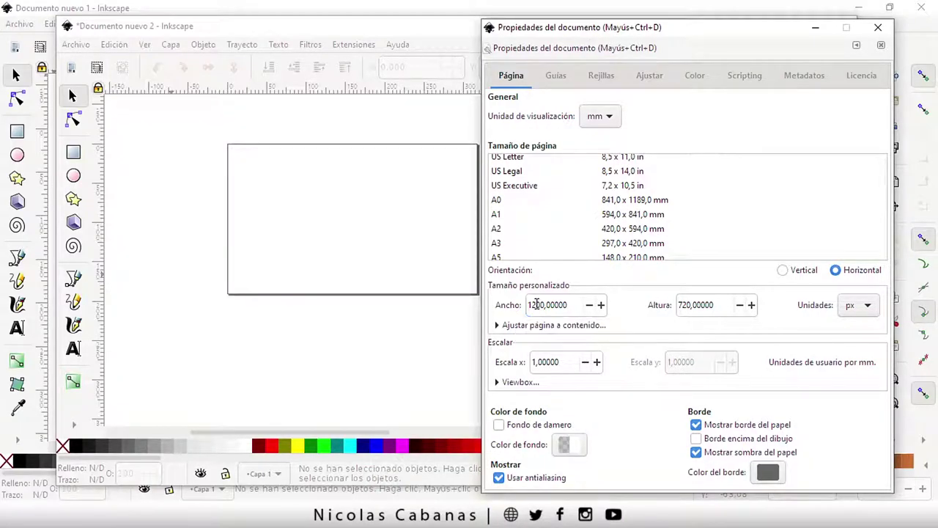
{"action": "left_click_drag", "start_coordinate": [539, 304], "coordinate": [530, 313]}
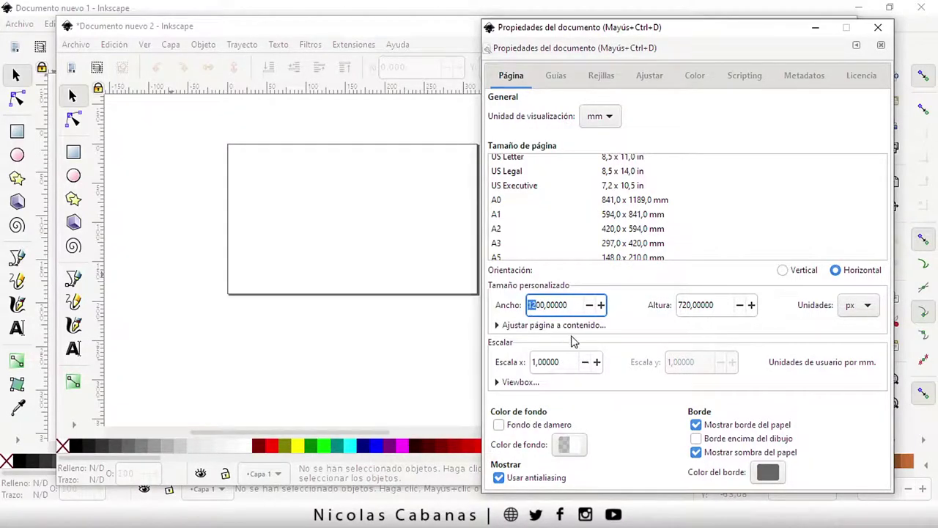
{"action": "type", "text": "18"}
{"action": "left_click_drag", "start_coordinate": [648, 28], "coordinate": [680, 30]}
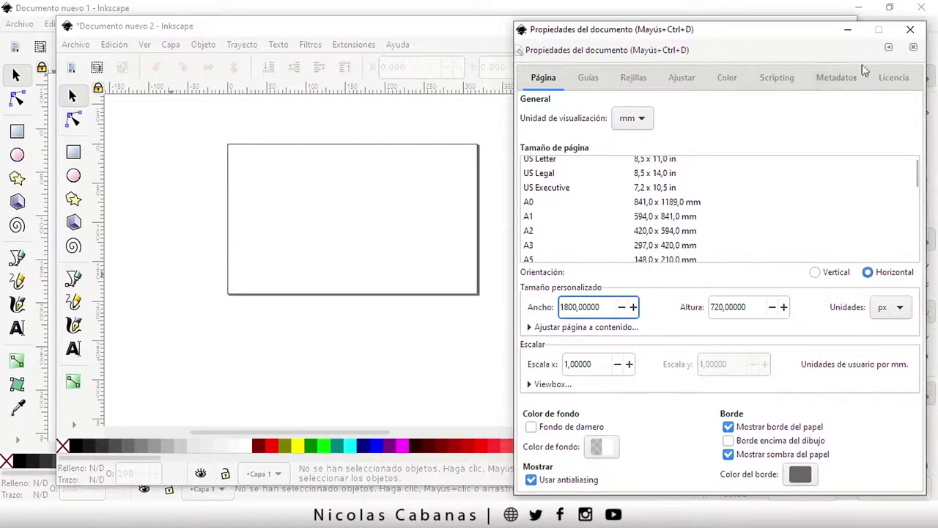
{"action": "left_click", "coordinate": [914, 49]}
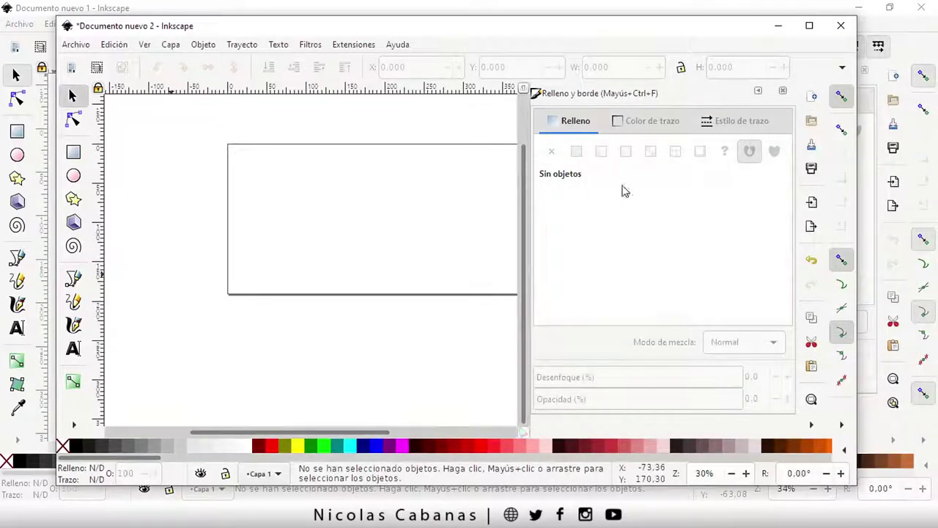
- Start closing Documento nuevo 2 but cancel the save prompt to keep it open
{"action": "left_click_drag", "start_coordinate": [369, 435], "coordinate": [402, 437]}
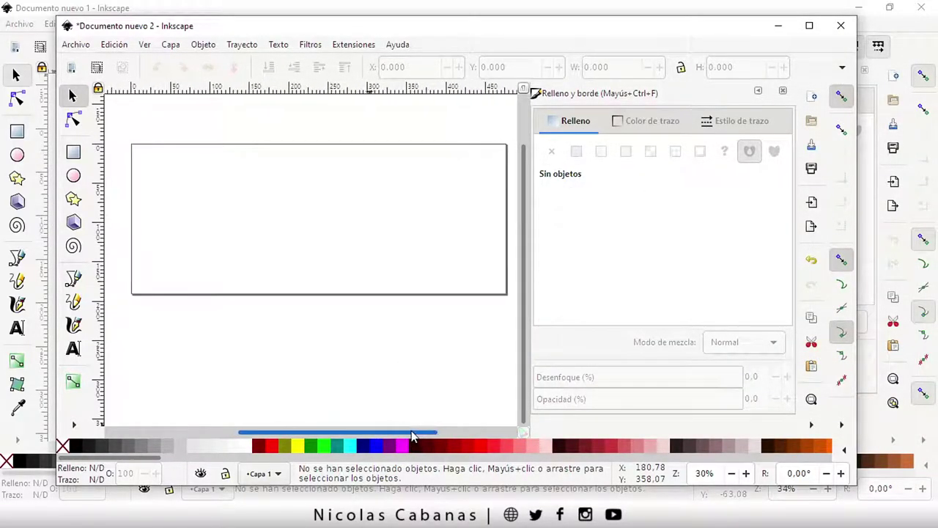
{"action": "left_click_drag", "start_coordinate": [402, 437], "coordinate": [415, 436]}
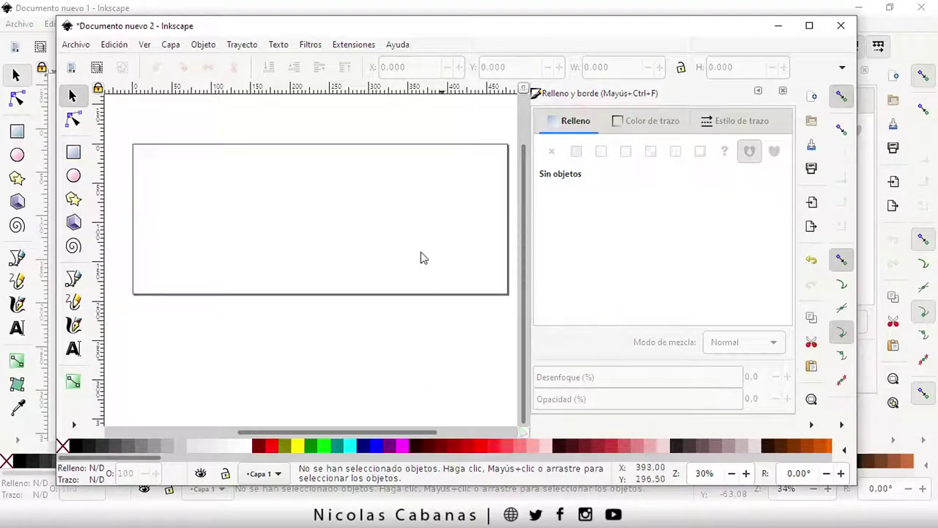
{"action": "left_click_drag", "start_coordinate": [156, 33], "coordinate": [152, 39]}
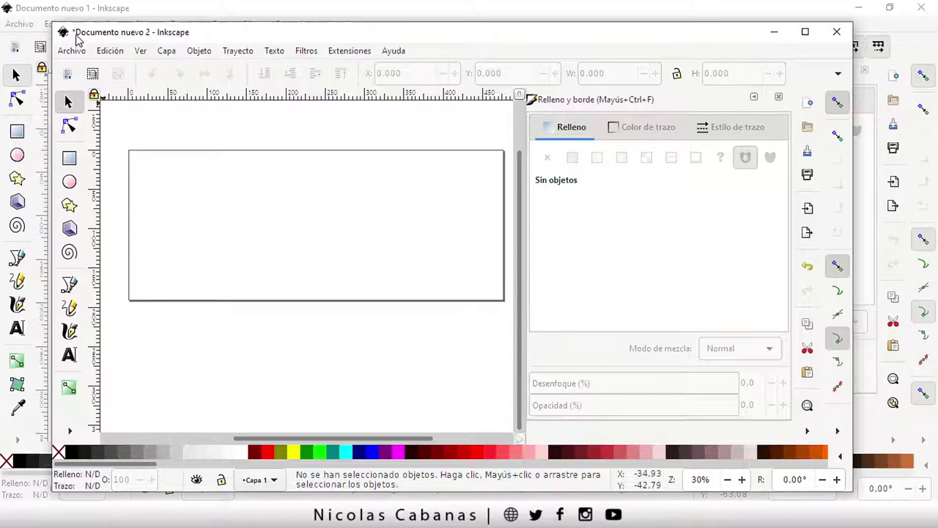
{"action": "left_click", "coordinate": [836, 33]}
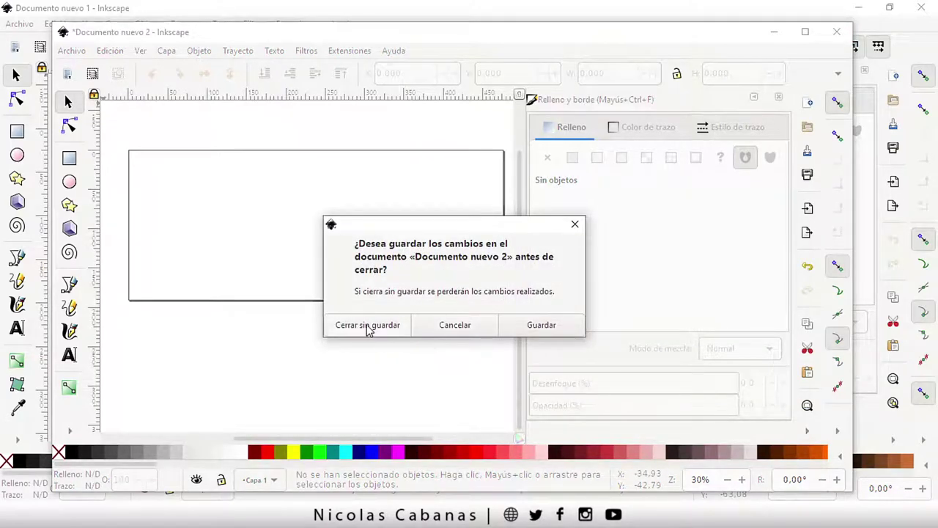
{"action": "left_click", "coordinate": [465, 330]}
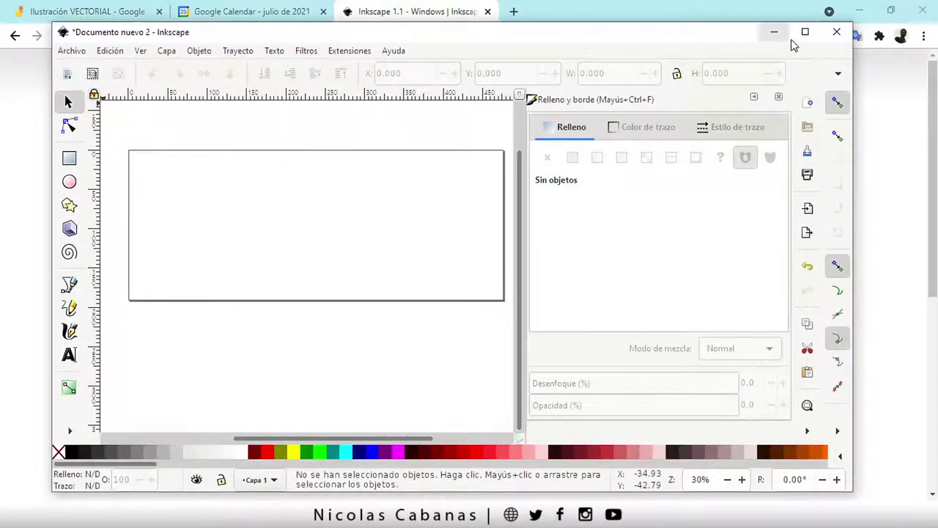
- Maximize the second document's window and clear the canvas selection
{"action": "left_click", "coordinate": [805, 32]}
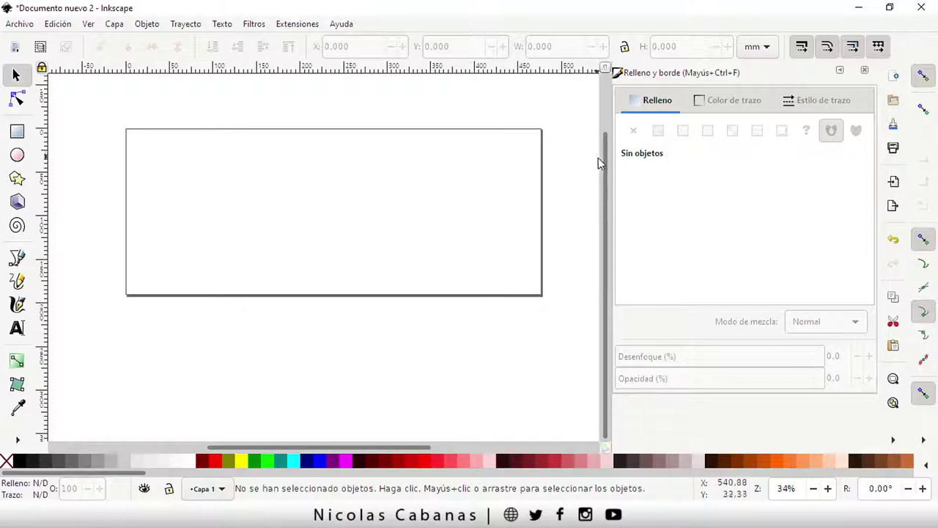
{"action": "left_click_drag", "start_coordinate": [605, 165], "coordinate": [608, 139]}
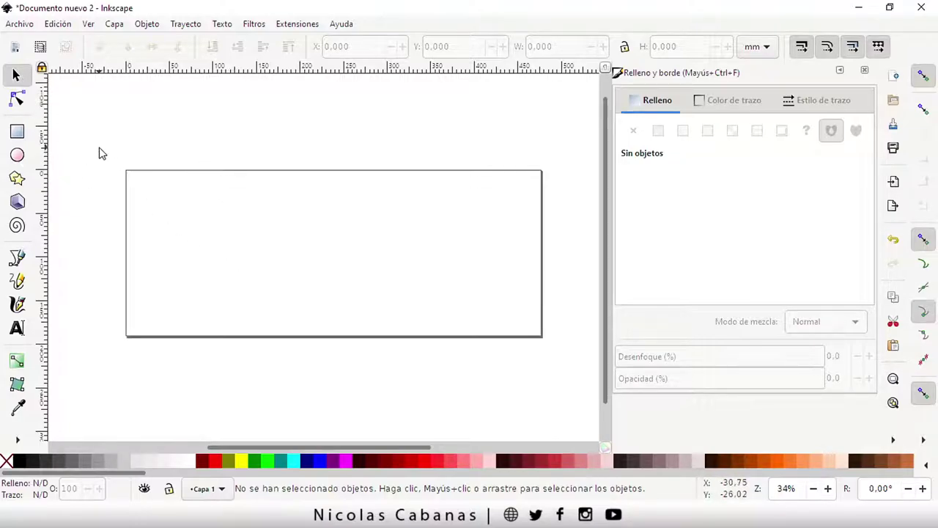
{"action": "left_click_drag", "start_coordinate": [98, 148], "coordinate": [193, 216]}
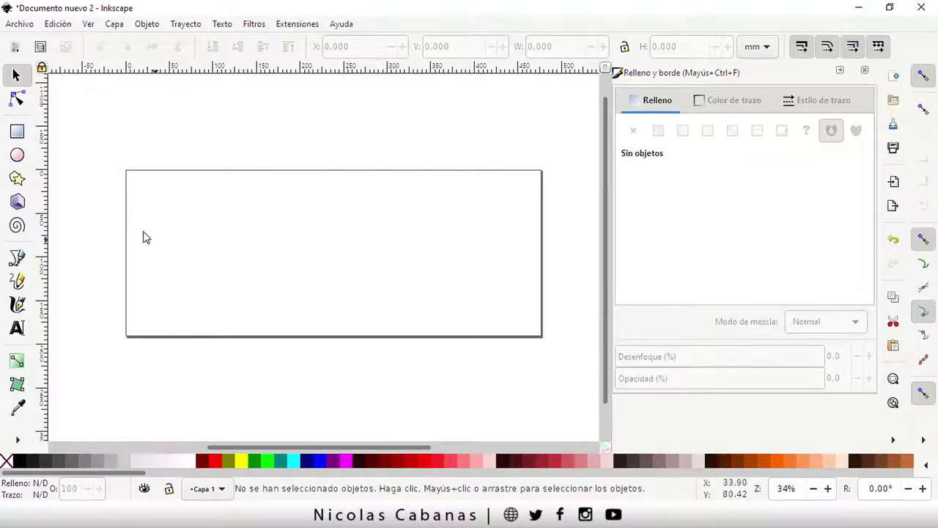
- Draw three rectangles across the page, the third one larger
{"action": "left_click", "coordinate": [18, 132]}
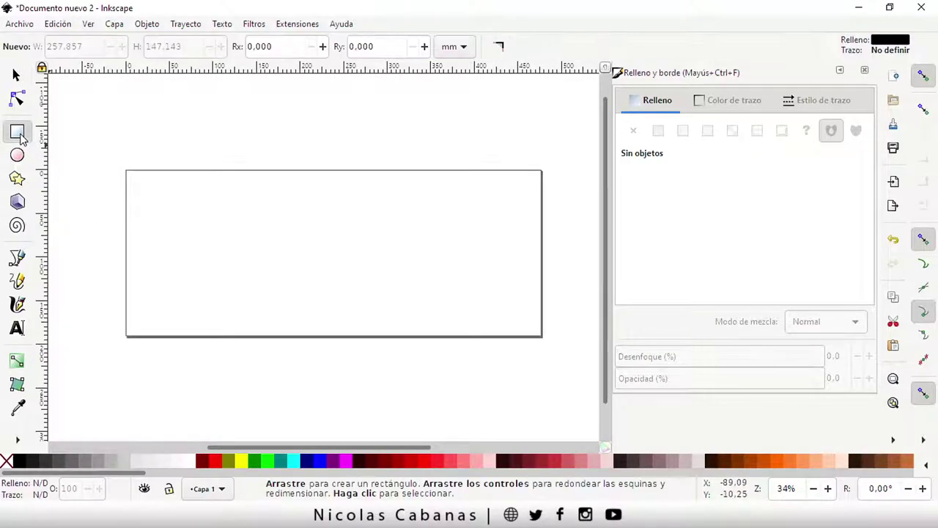
{"action": "left_click_drag", "start_coordinate": [150, 186], "coordinate": [221, 250]}
{"action": "left_click_drag", "start_coordinate": [264, 190], "coordinate": [339, 258]}
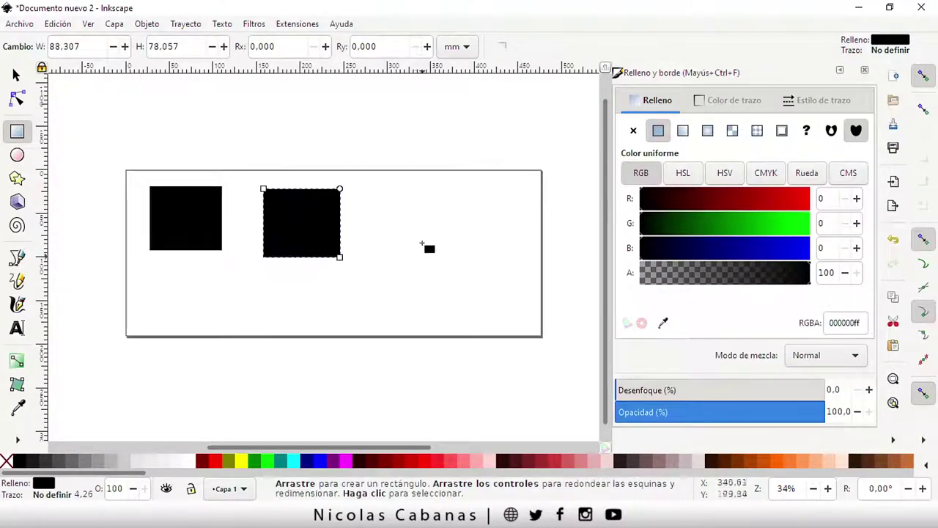
{"action": "left_click_drag", "start_coordinate": [386, 198], "coordinate": [494, 277]}
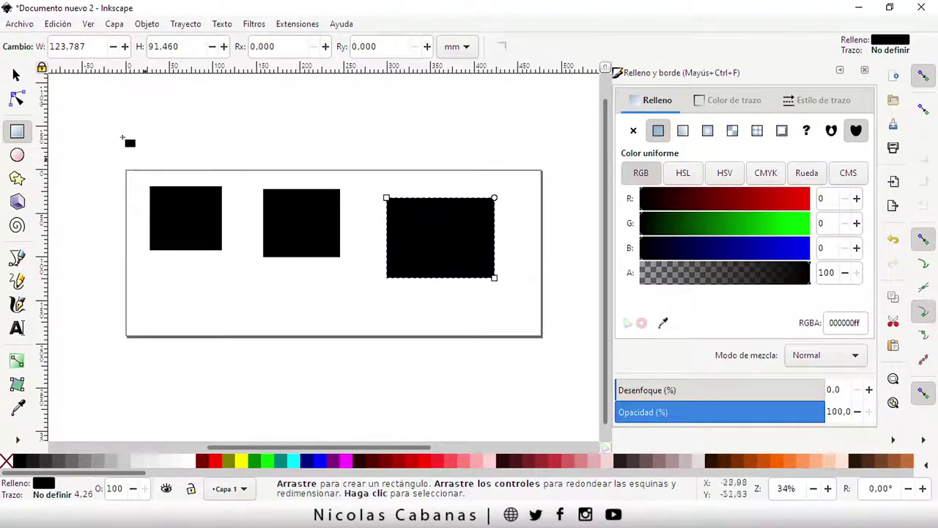
- Select the rectangles and move each one to a new position on the page
{"action": "left_click", "coordinate": [18, 76]}
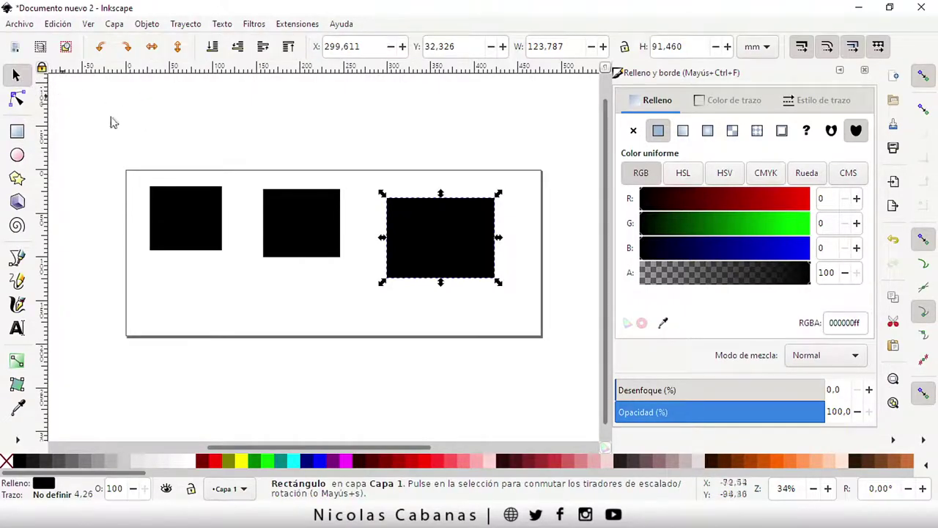
{"action": "left_click", "coordinate": [304, 217]}
{"action": "left_click", "coordinate": [173, 215]}
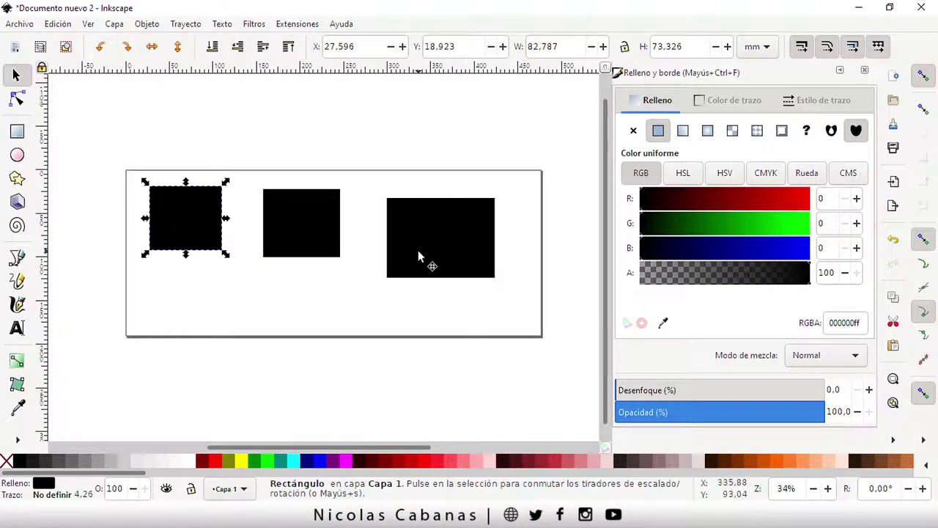
{"action": "left_click", "coordinate": [431, 253]}
{"action": "left_click", "coordinate": [308, 224]}
{"action": "left_click", "coordinate": [188, 215]}
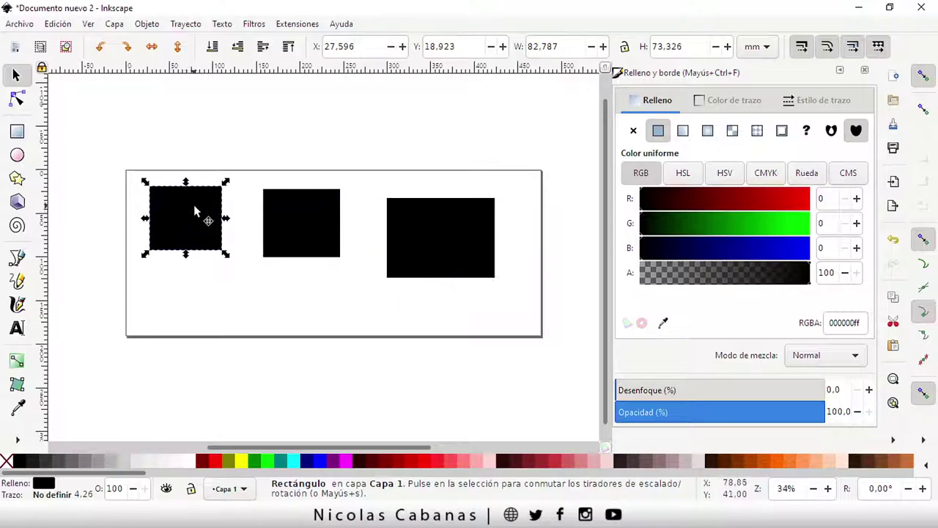
{"action": "left_click_drag", "start_coordinate": [188, 217], "coordinate": [155, 241]}
{"action": "left_click_drag", "start_coordinate": [325, 220], "coordinate": [288, 176]}
{"action": "left_click_drag", "start_coordinate": [427, 240], "coordinate": [383, 256]}
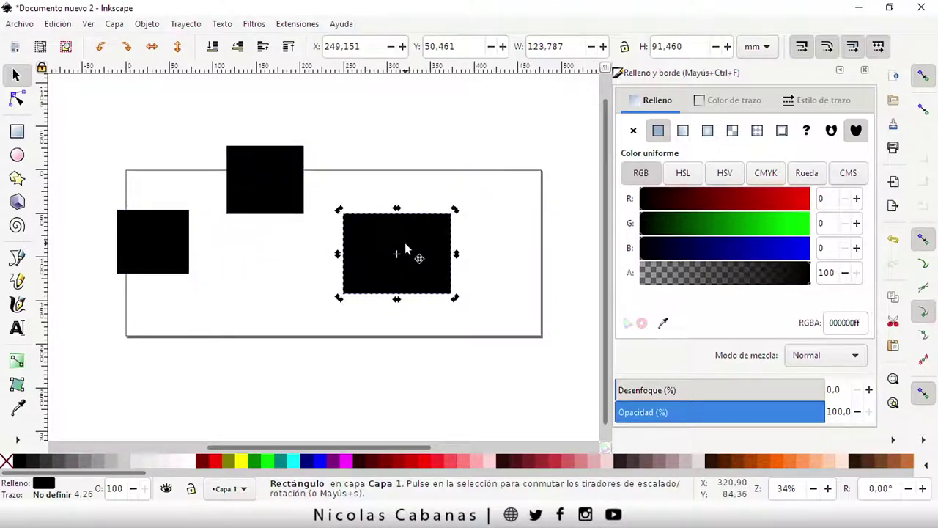
- Rotate the right rectangle about 26°, skew it sideways, then enlarge and stretch it taller
{"action": "left_click", "coordinate": [405, 213]}
{"action": "left_click_drag", "start_coordinate": [455, 209], "coordinate": [455, 294]}
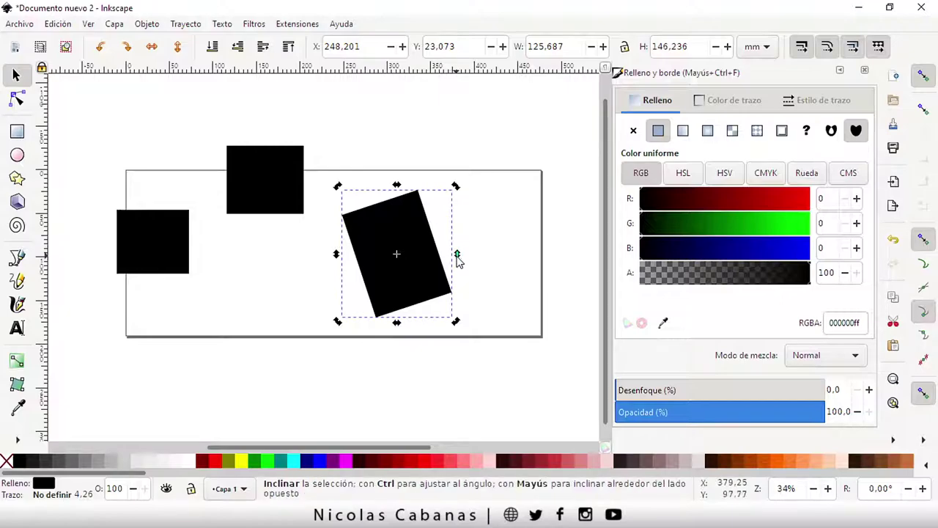
{"action": "left_click_drag", "start_coordinate": [456, 254], "coordinate": [459, 243]}
{"action": "left_click", "coordinate": [421, 237]}
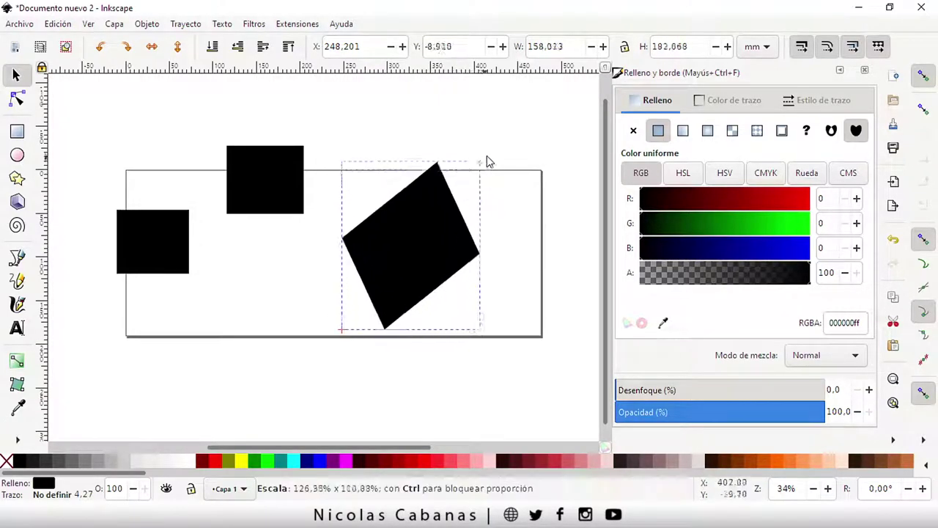
{"action": "left_click_drag", "start_coordinate": [456, 176], "coordinate": [470, 168]}
{"action": "mouse_move", "coordinate": [404, 168]}
{"action": "left_mouse_down"}
{"action": "mouse_move", "coordinate": [412, 154]}
{"action": "mouse_move", "coordinate": [427, 227]}
{"action": "left_mouse_up"}
- Reposition the top square, tilted shape and left square across the page
{"action": "left_click_drag", "start_coordinate": [268, 206], "coordinate": [286, 256]}
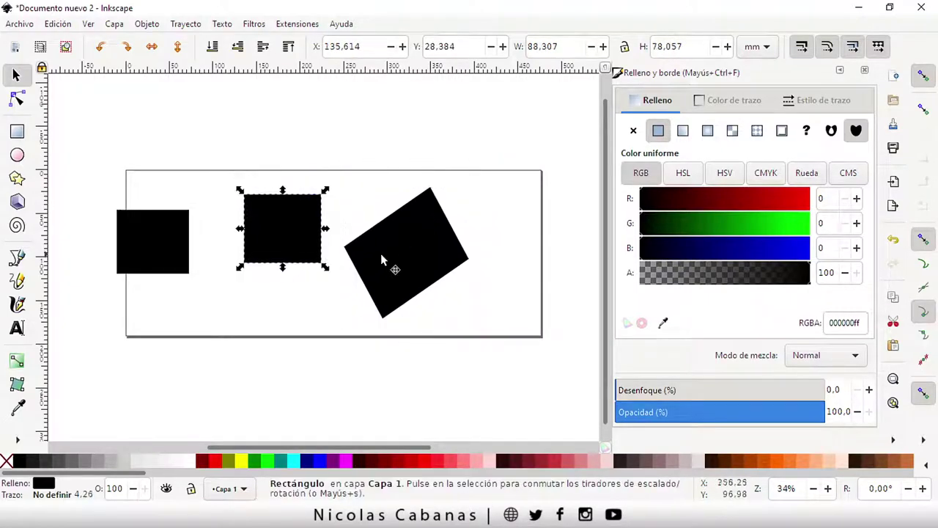
{"action": "left_click_drag", "start_coordinate": [388, 264], "coordinate": [437, 264]}
{"action": "left_click_drag", "start_coordinate": [318, 254], "coordinate": [359, 258]}
{"action": "left_click_drag", "start_coordinate": [156, 257], "coordinate": [183, 257]}
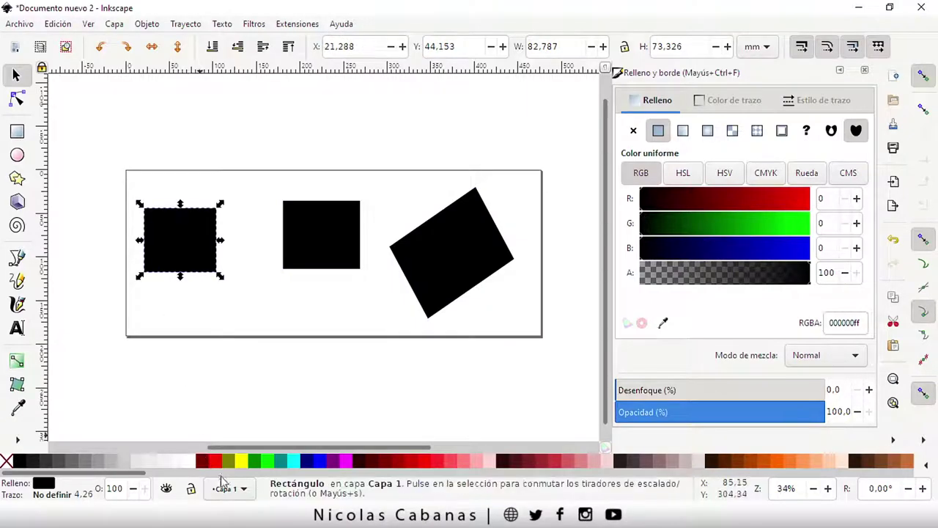
{"action": "scroll", "coordinate": [213, 448], "scroll_direction": "right", "scroll_amount": 1}
- Fill the left square red, the middle square yellow and the tilted square green
{"action": "left_click", "coordinate": [214, 462]}
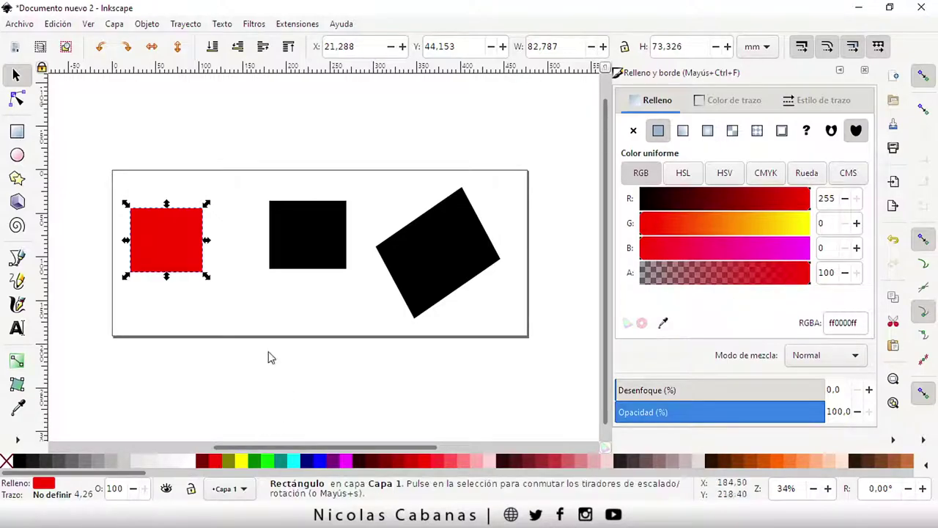
{"action": "left_click", "coordinate": [300, 216]}
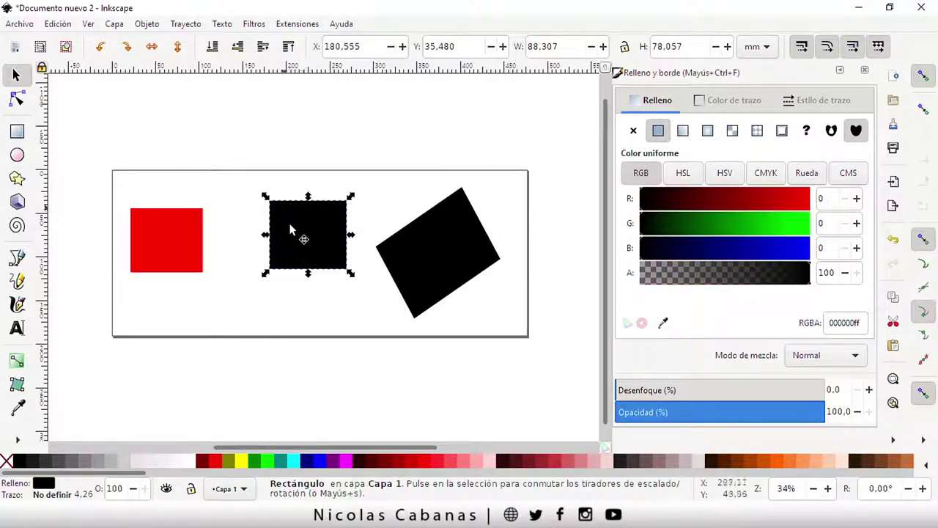
{"action": "left_click", "coordinate": [244, 462]}
{"action": "left_click", "coordinate": [449, 249]}
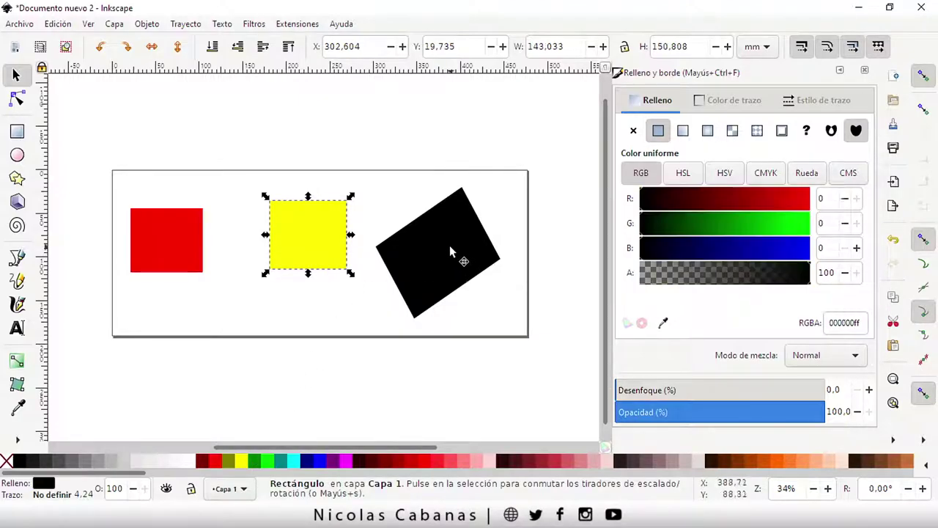
{"action": "left_click", "coordinate": [253, 460]}
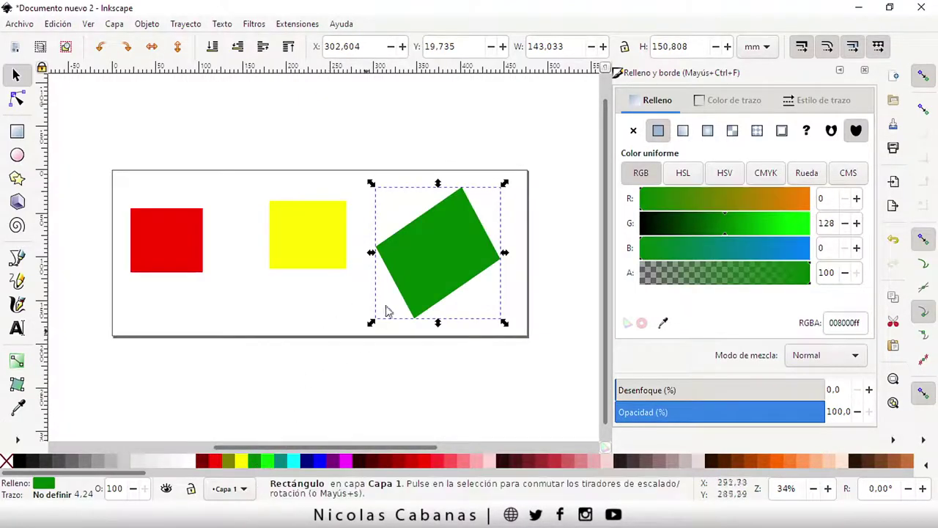
{"action": "left_click_drag", "start_coordinate": [421, 262], "coordinate": [422, 260]}
- Line up the red, yellow and green squares, then deselect everything
{"action": "left_click", "coordinate": [374, 364]}
{"action": "left_click_drag", "start_coordinate": [203, 247], "coordinate": [224, 245]}
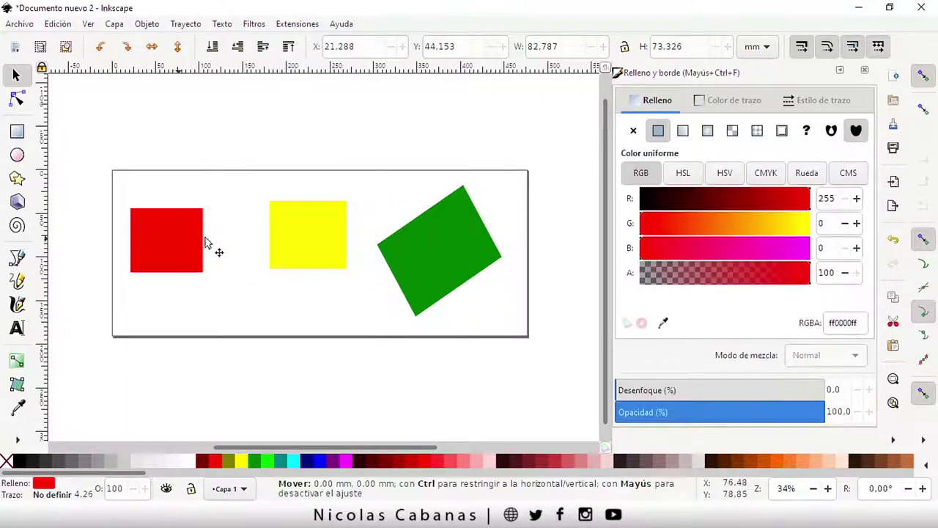
{"action": "left_click_drag", "start_coordinate": [308, 253], "coordinate": [299, 253]}
{"action": "left_click_drag", "start_coordinate": [467, 260], "coordinate": [454, 259]}
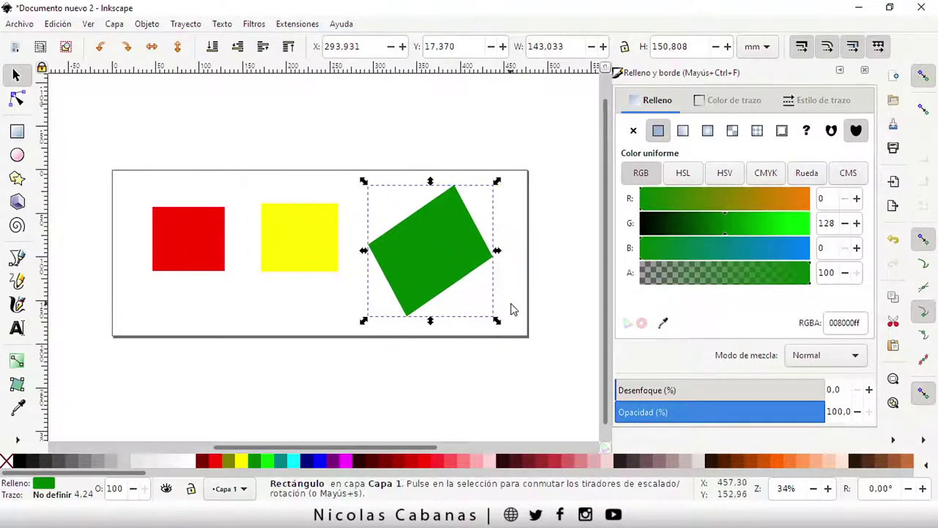
{"action": "left_click", "coordinate": [483, 344]}
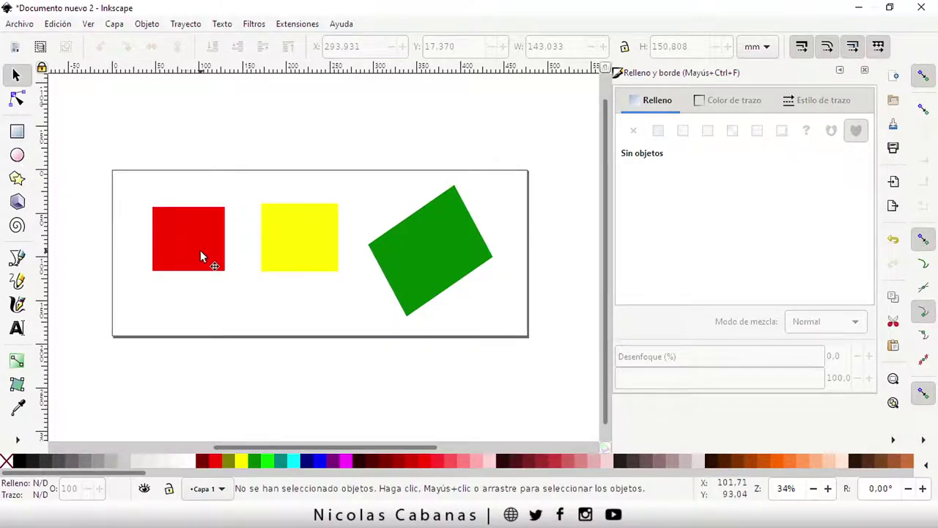
- Move the red square and slide the yellow square over it
{"action": "left_click_drag", "start_coordinate": [200, 250], "coordinate": [227, 275]}
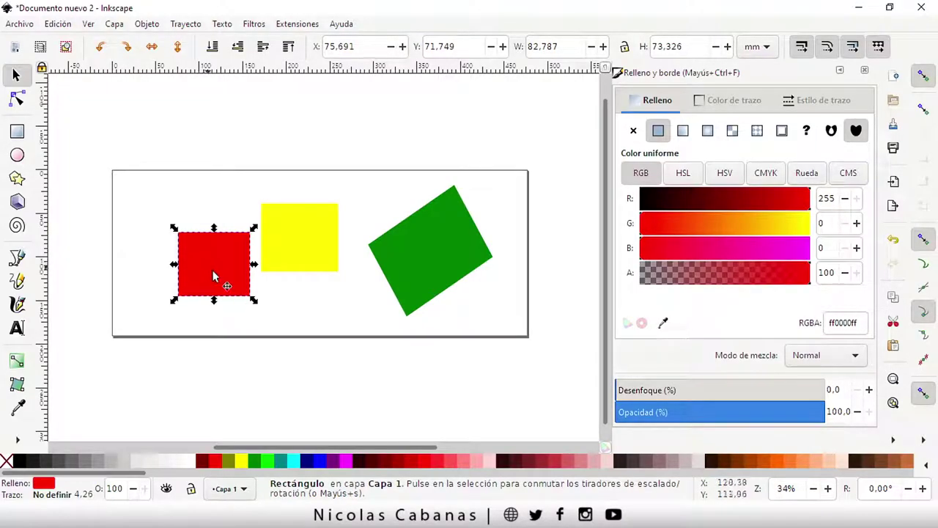
{"action": "left_click_drag", "start_coordinate": [288, 261], "coordinate": [244, 268]}
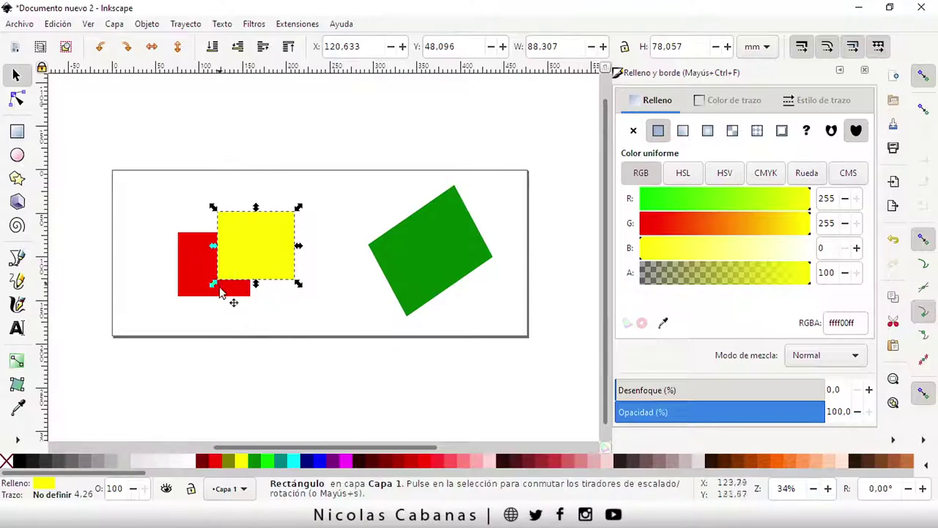
{"action": "left_click", "coordinate": [375, 292]}
- Snap the green tilted square's corner onto the yellow square
{"action": "left_click_drag", "start_coordinate": [378, 265], "coordinate": [304, 241]}
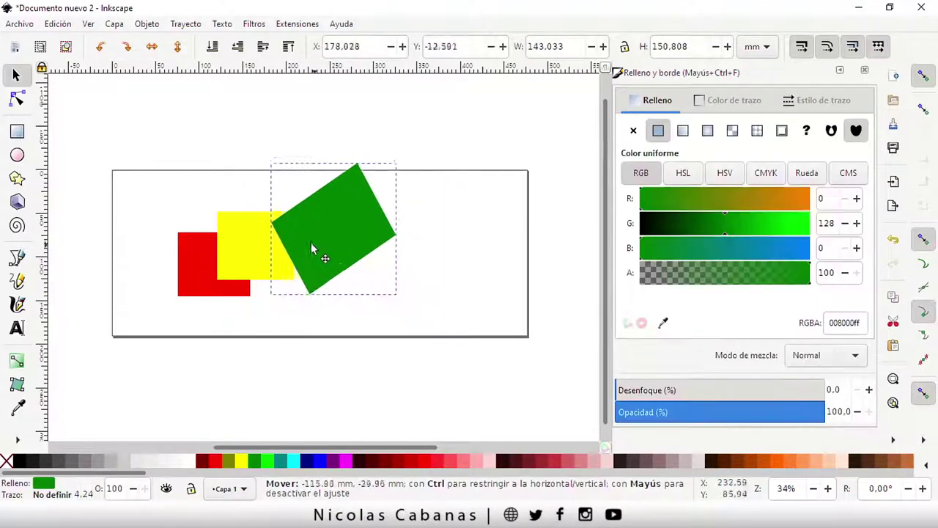
{"action": "left_click", "coordinate": [327, 314]}
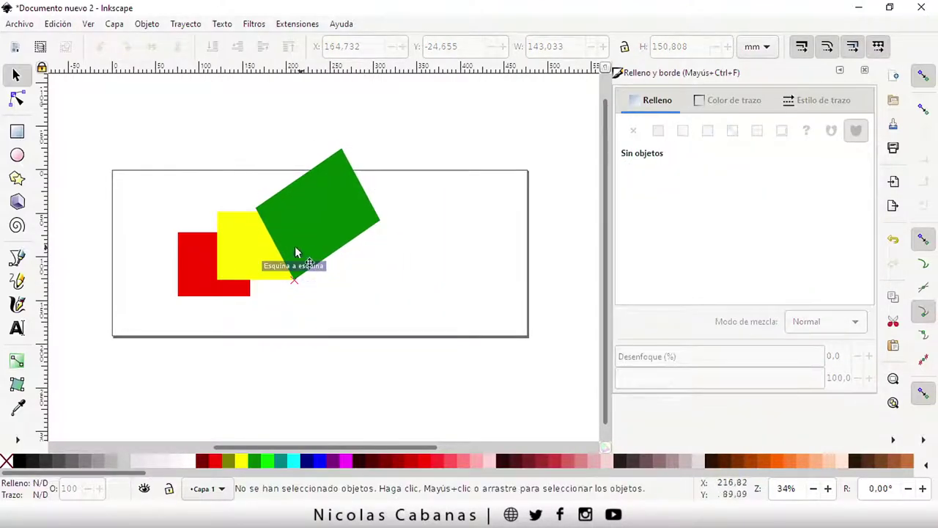
{"action": "left_click_drag", "start_coordinate": [304, 254], "coordinate": [210, 313]}
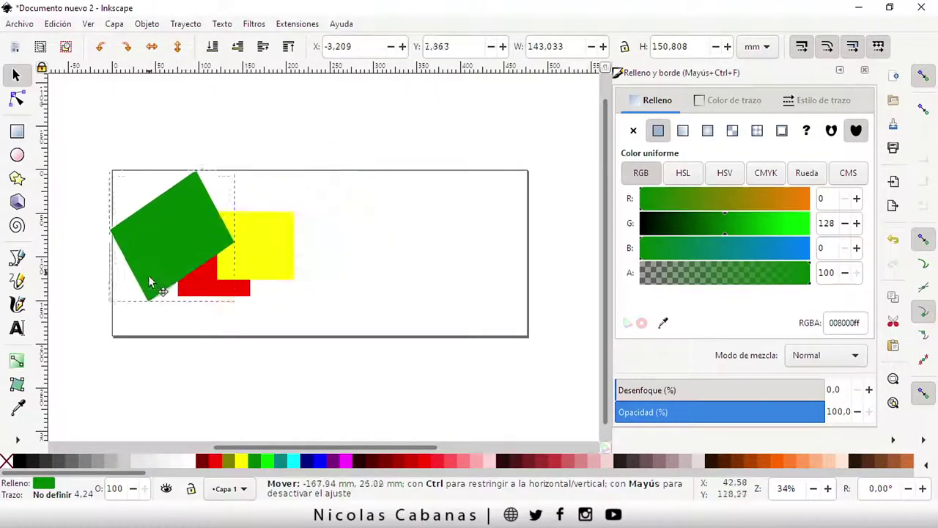
{"action": "left_click", "coordinate": [343, 324]}
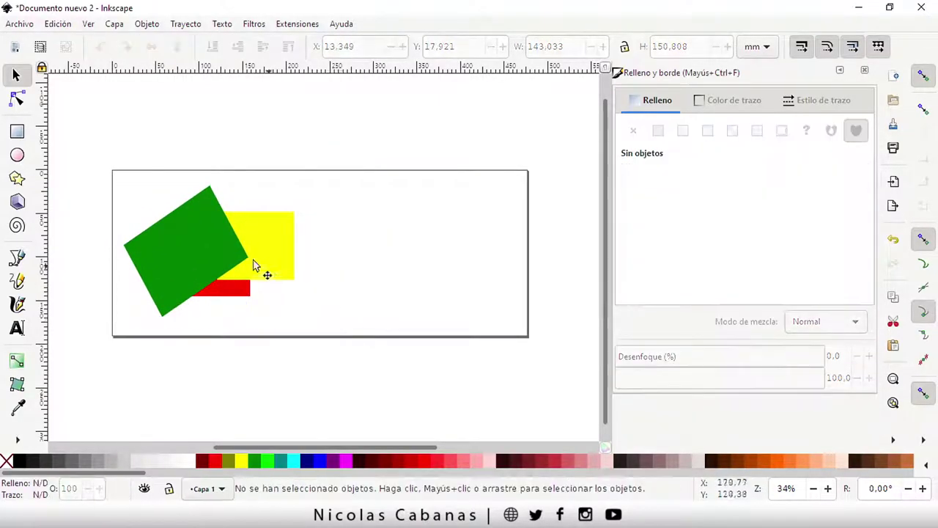
{"action": "left_click_drag", "start_coordinate": [177, 250], "coordinate": [314, 210]}
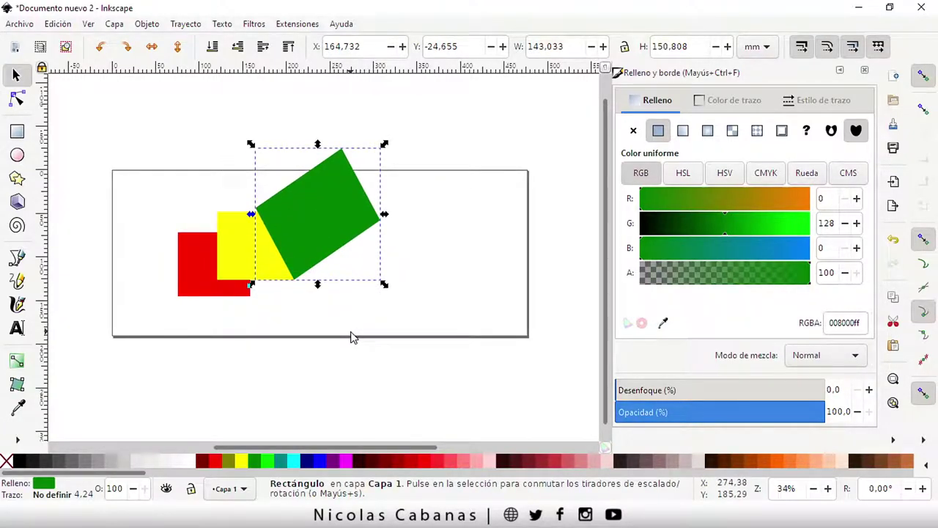
- Lower the green square one level with Objeto > Bajar, putting yellow in front
{"action": "right_click", "coordinate": [315, 235]}
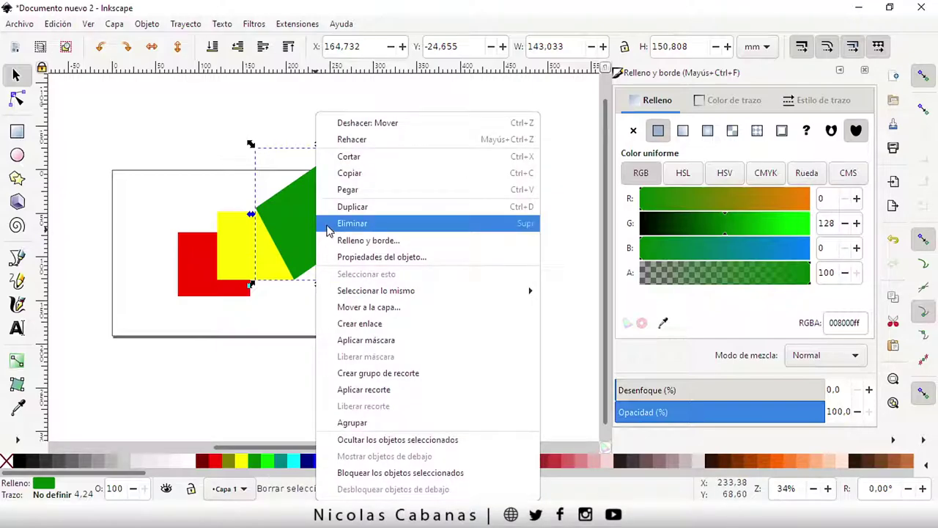
{"action": "left_click", "coordinate": [59, 24]}
{"action": "mouse_move", "coordinate": [147, 25]}
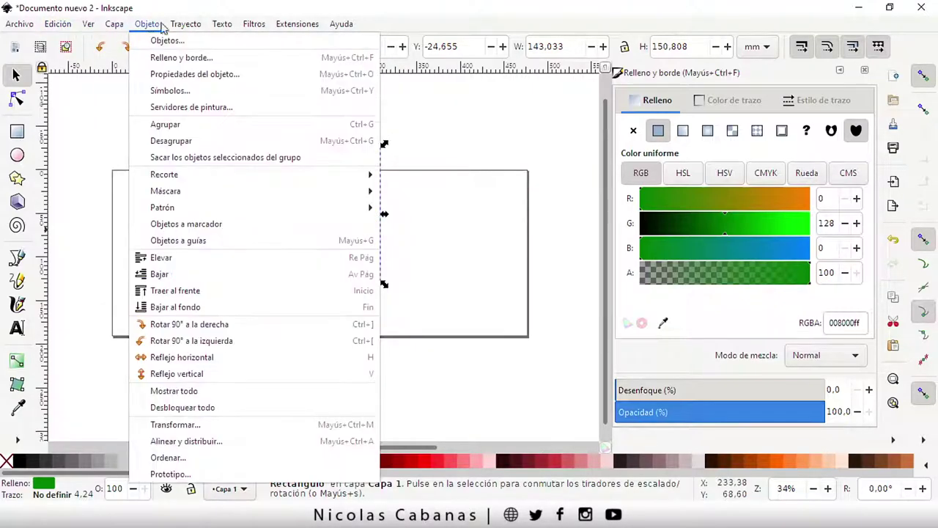
{"action": "left_click", "coordinate": [229, 26]}
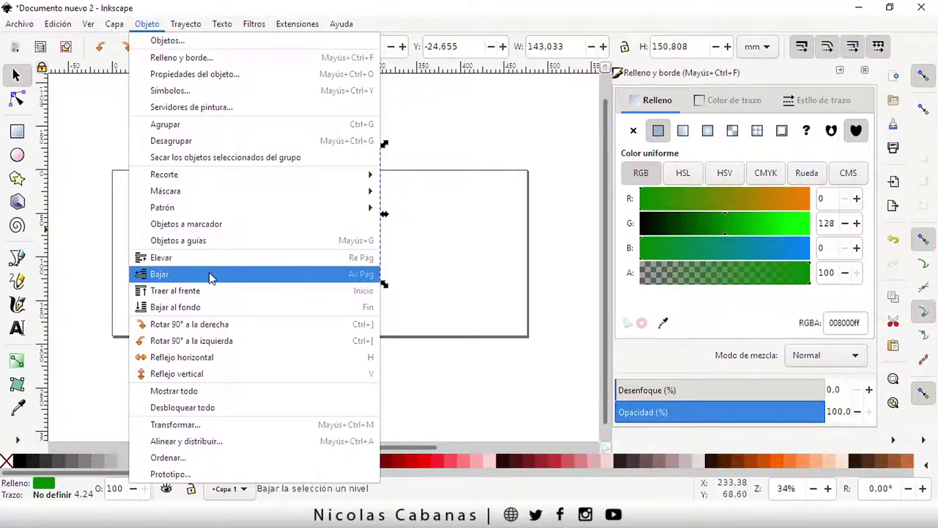
{"action": "left_click", "coordinate": [209, 274]}
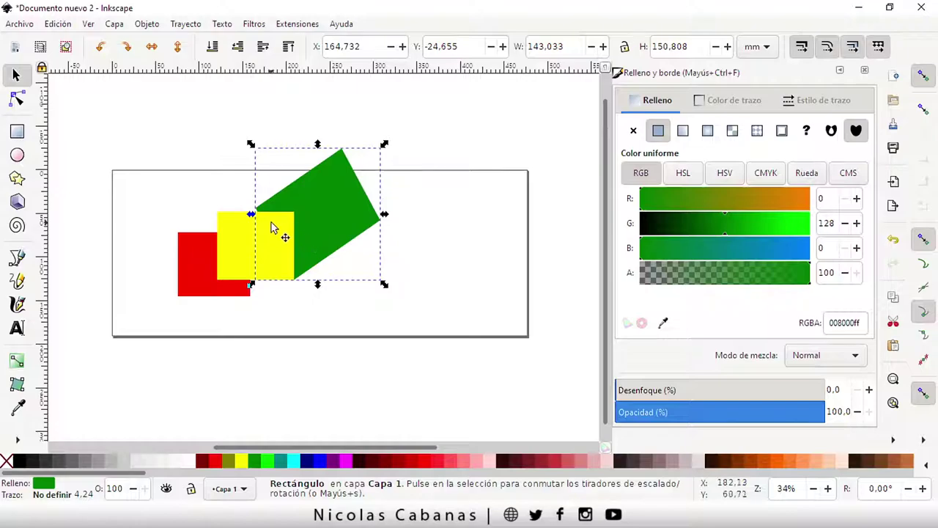
- Drag the green square onto the others, lower it behind both, and nudge it left
{"action": "left_click_drag", "start_coordinate": [315, 235], "coordinate": [233, 258]}
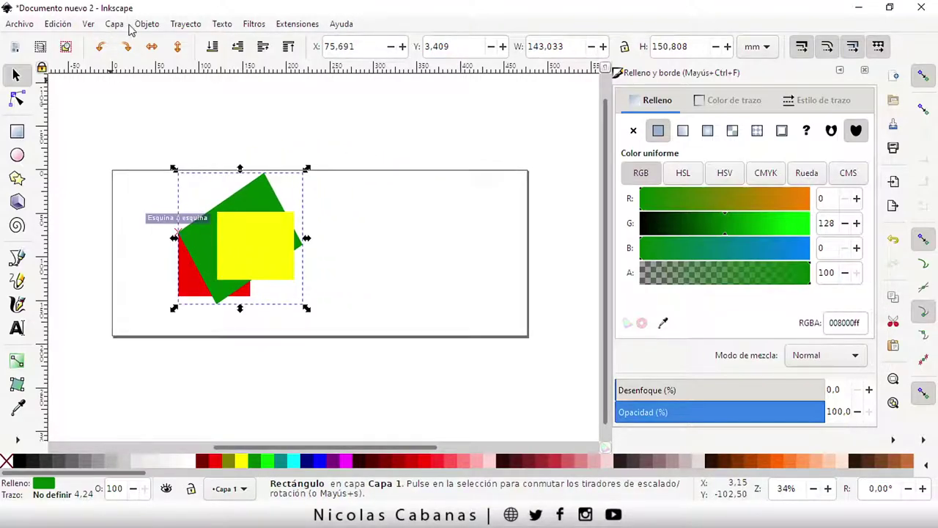
{"action": "left_click", "coordinate": [154, 25]}
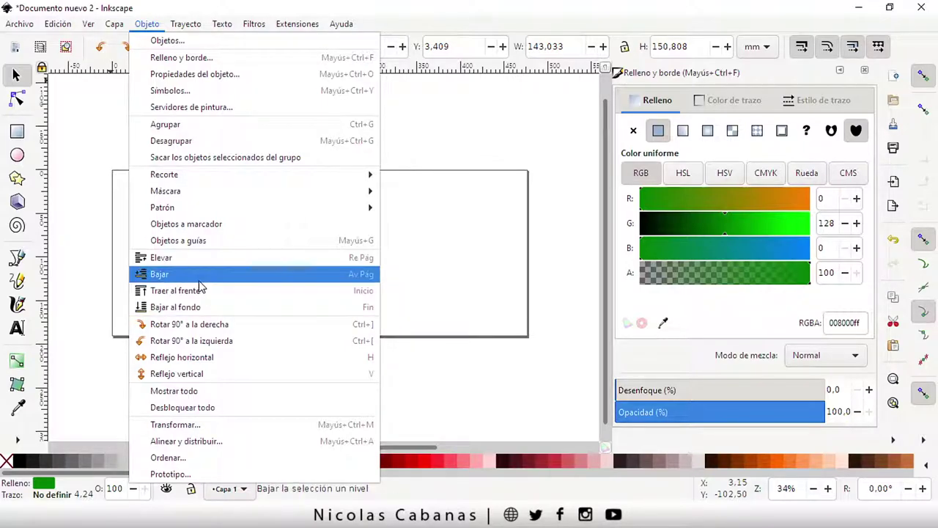
{"action": "left_click", "coordinate": [199, 282]}
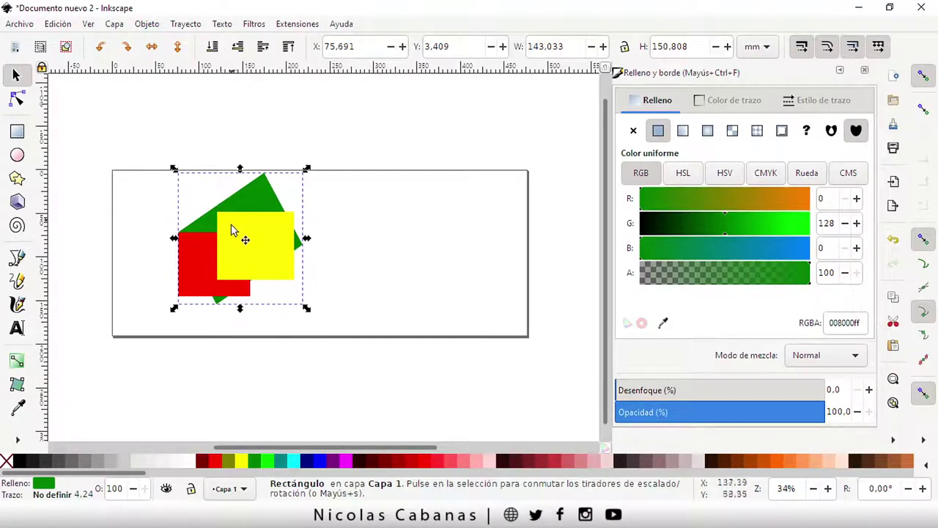
{"action": "left_click_drag", "start_coordinate": [254, 198], "coordinate": [238, 205]}
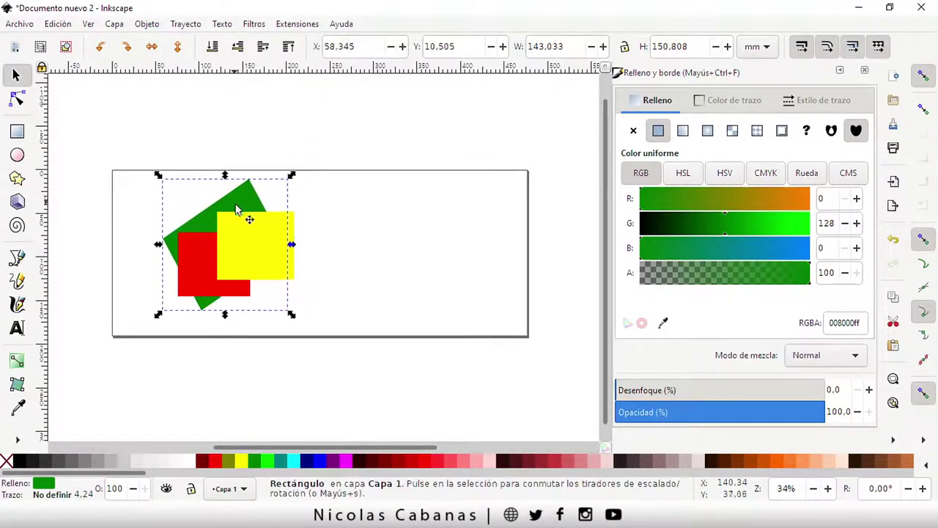
{"action": "left_click", "coordinate": [326, 283]}
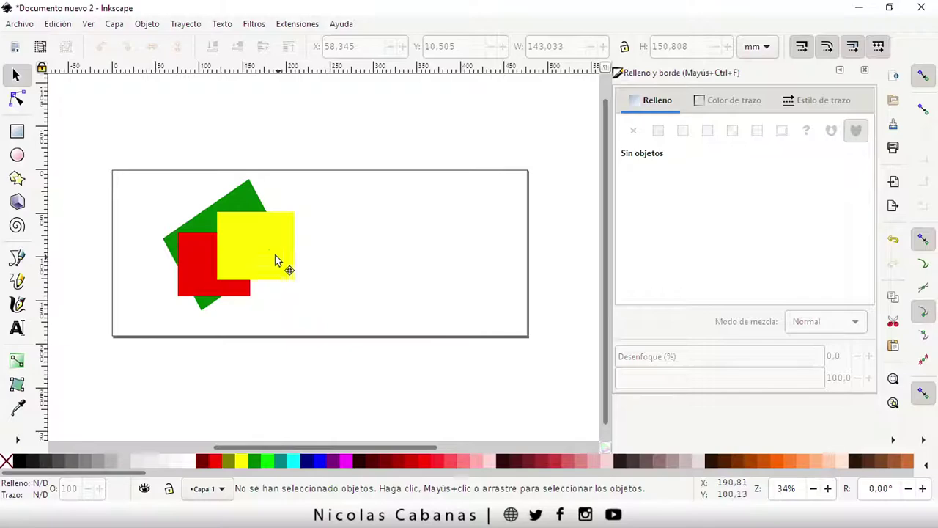
- Drag the yellow and red squares until they sit side by side over the green square
{"action": "left_click_drag", "start_coordinate": [272, 256], "coordinate": [210, 236]}
{"action": "left_click_drag", "start_coordinate": [237, 286], "coordinate": [293, 292]}
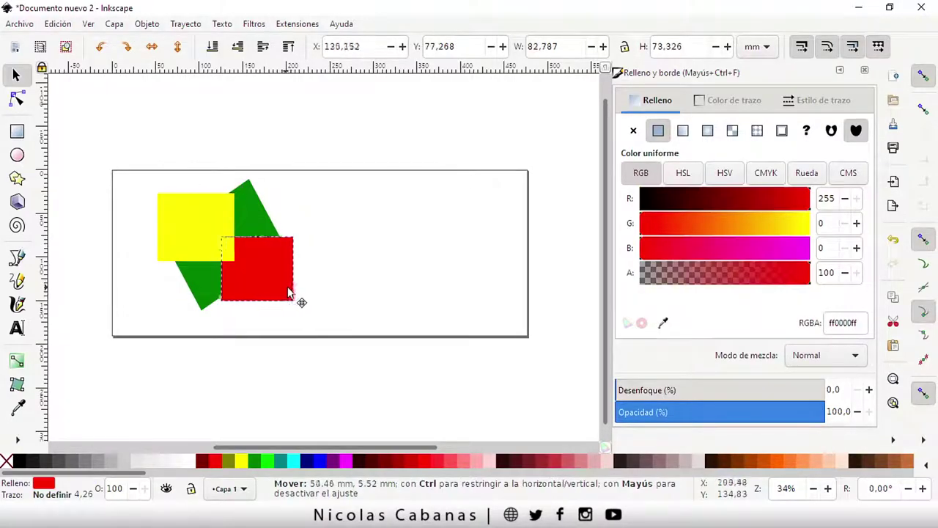
{"action": "left_click_drag", "start_coordinate": [206, 247], "coordinate": [200, 286]}
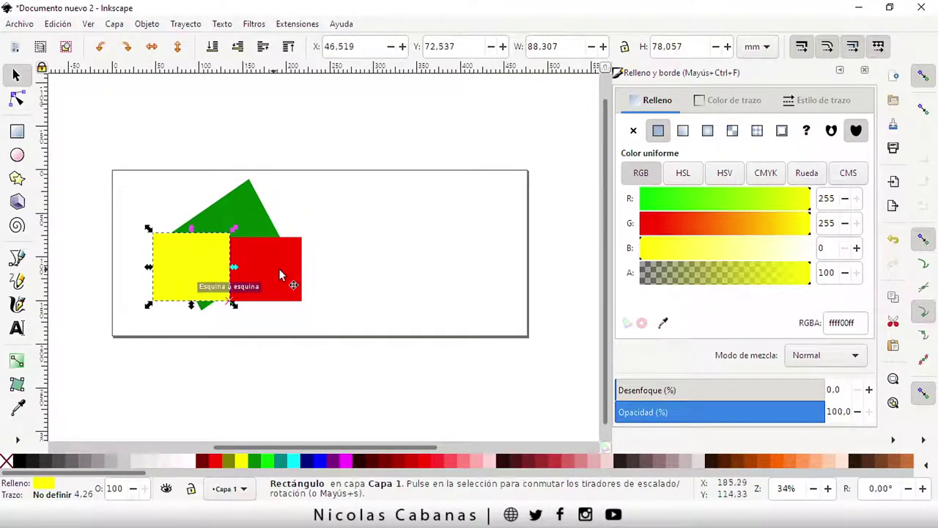
{"action": "left_click_drag", "start_coordinate": [278, 275], "coordinate": [256, 242]}
{"action": "left_click", "coordinate": [326, 253]}
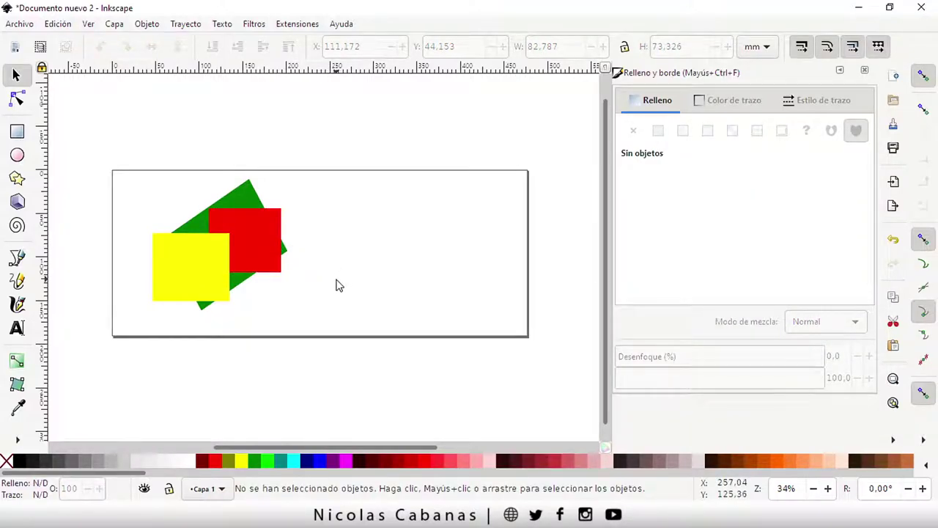
{"action": "left_click_drag", "start_coordinate": [268, 273], "coordinate": [288, 302]}
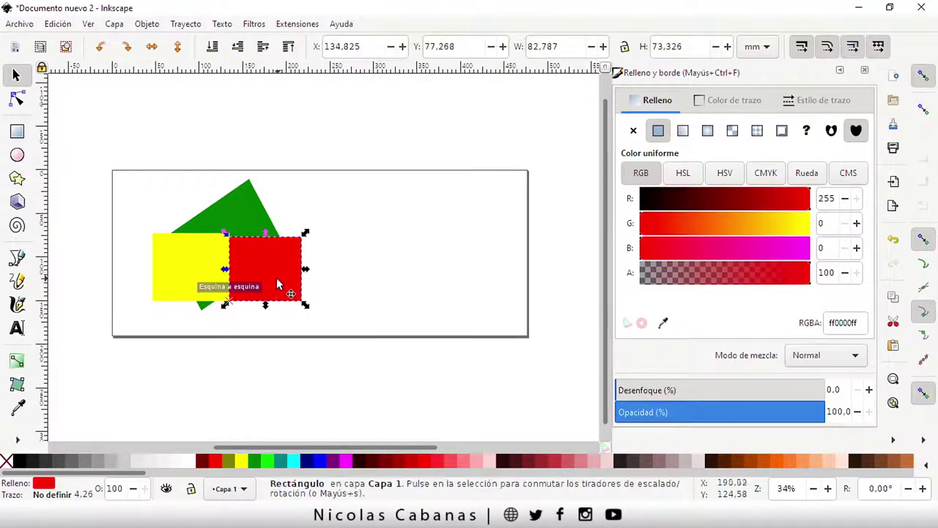
{"action": "left_click_drag", "start_coordinate": [201, 268], "coordinate": [221, 244]}
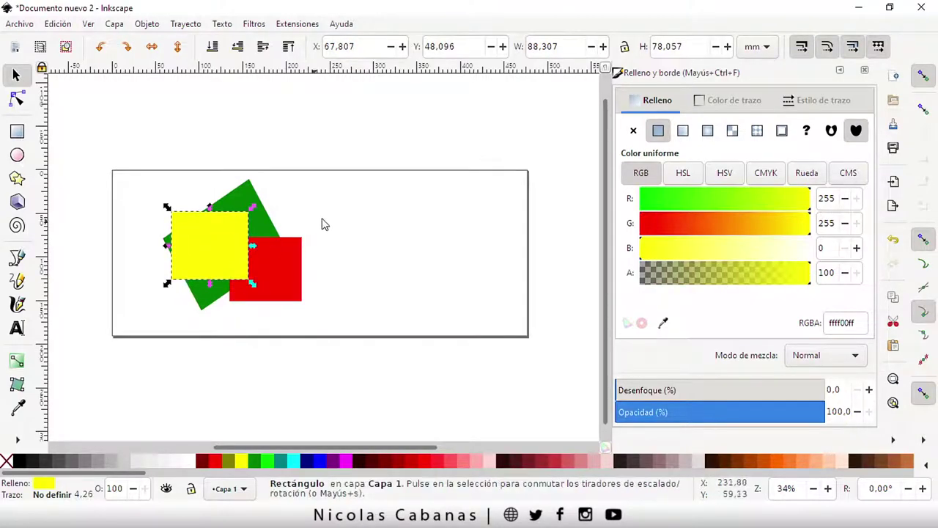
- Select the yellow and red squares in turn, ending with the yellow square selected
{"action": "left_click", "coordinate": [323, 223]}
{"action": "left_click", "coordinate": [191, 220]}
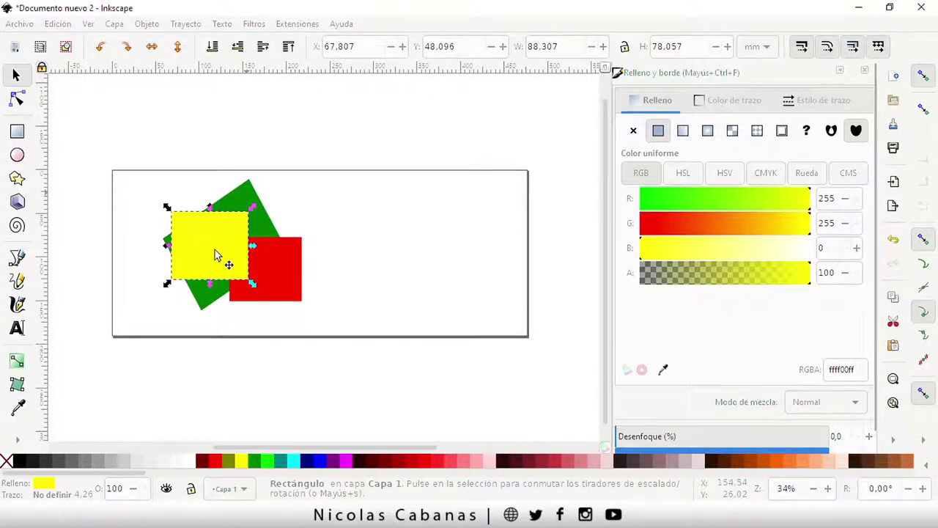
{"action": "left_click", "coordinate": [290, 284]}
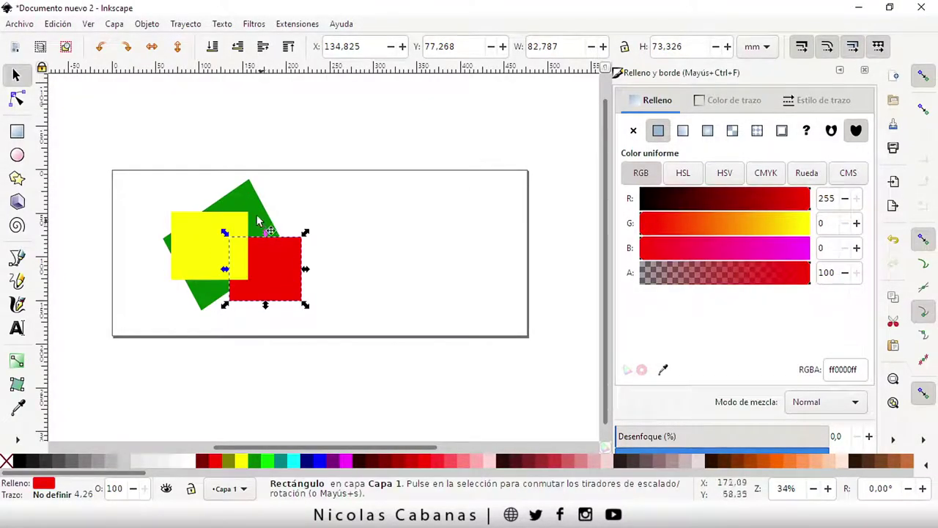
{"action": "left_click", "coordinate": [227, 226]}
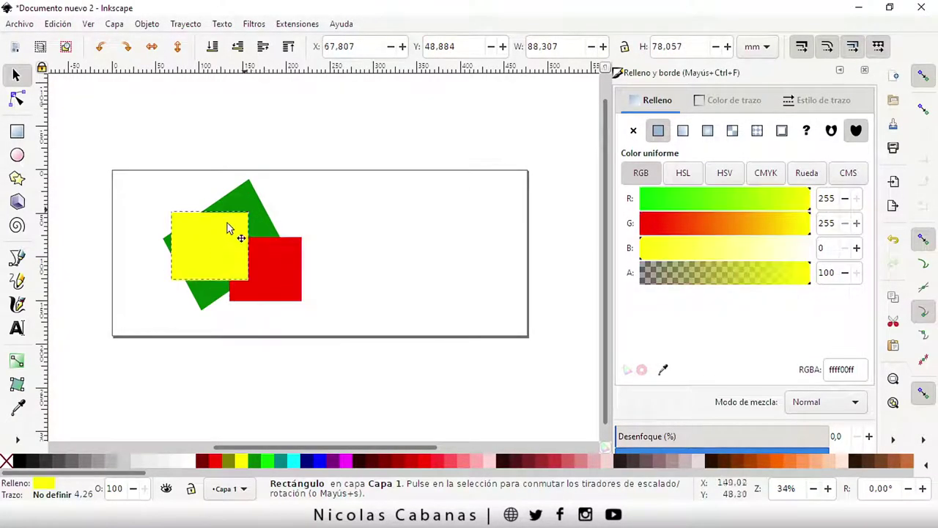
{"action": "left_click", "coordinate": [286, 277]}
{"action": "left_click", "coordinate": [317, 235]}
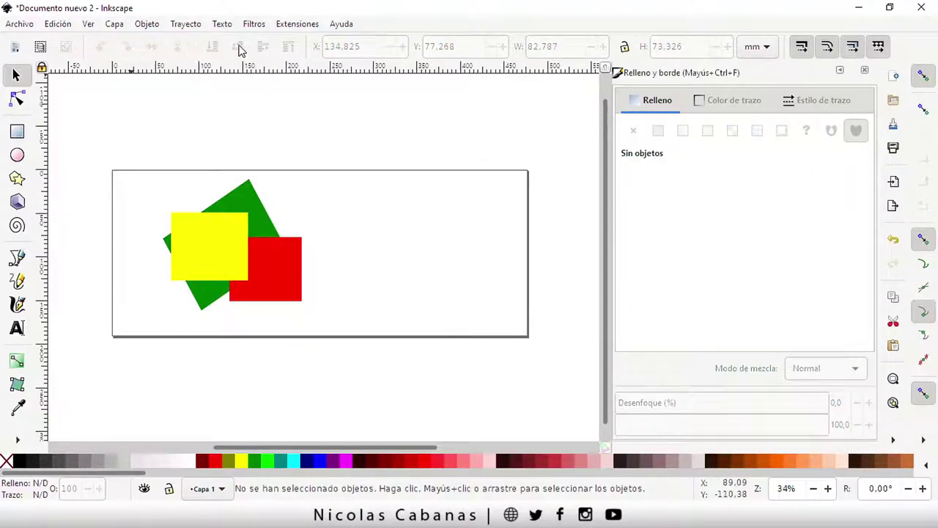
{"action": "left_click", "coordinate": [207, 238]}
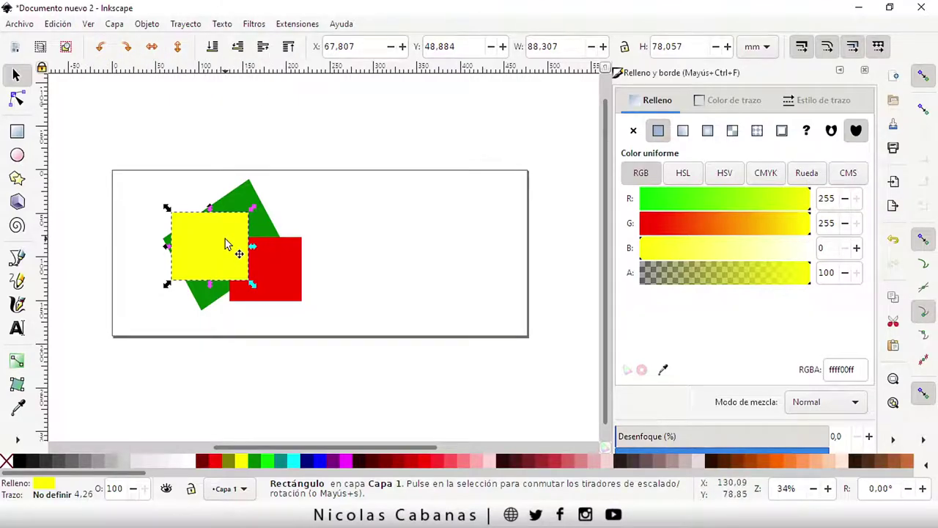
- Slide the yellow square left so its right edge meets the red square
{"action": "right_click", "coordinate": [228, 245]}
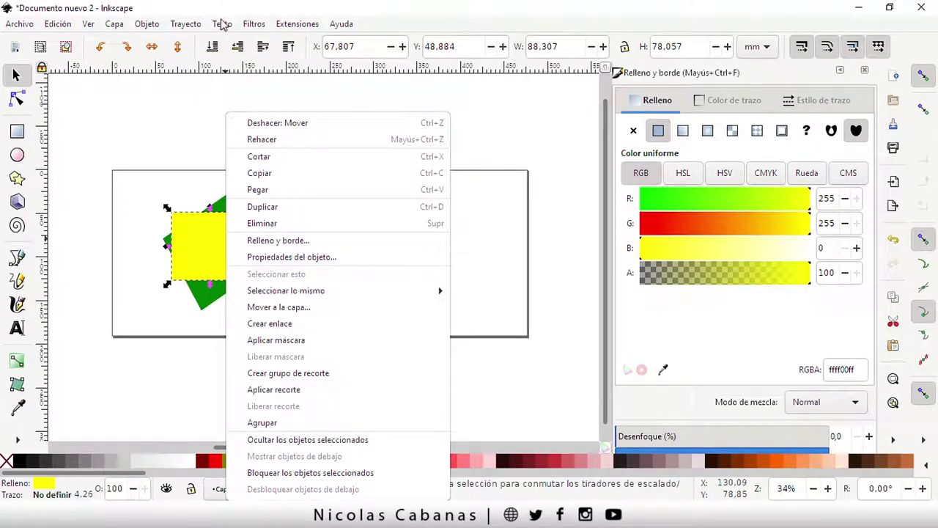
{"action": "left_click", "coordinate": [389, 28]}
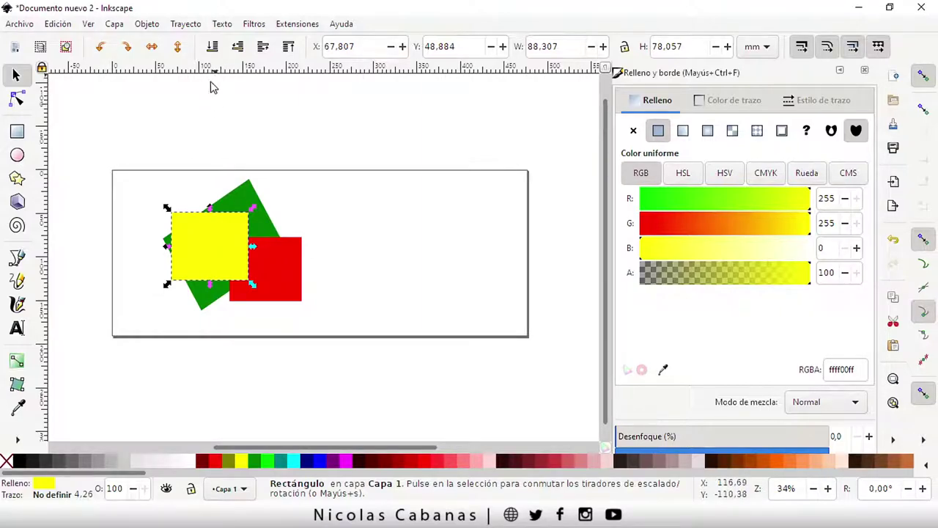
{"action": "mouse_move", "coordinate": [235, 264]}
{"action": "left_mouse_down"}
{"action": "mouse_move", "coordinate": [189, 247]}
{"action": "mouse_move", "coordinate": [191, 228]}
{"action": "left_mouse_up"}
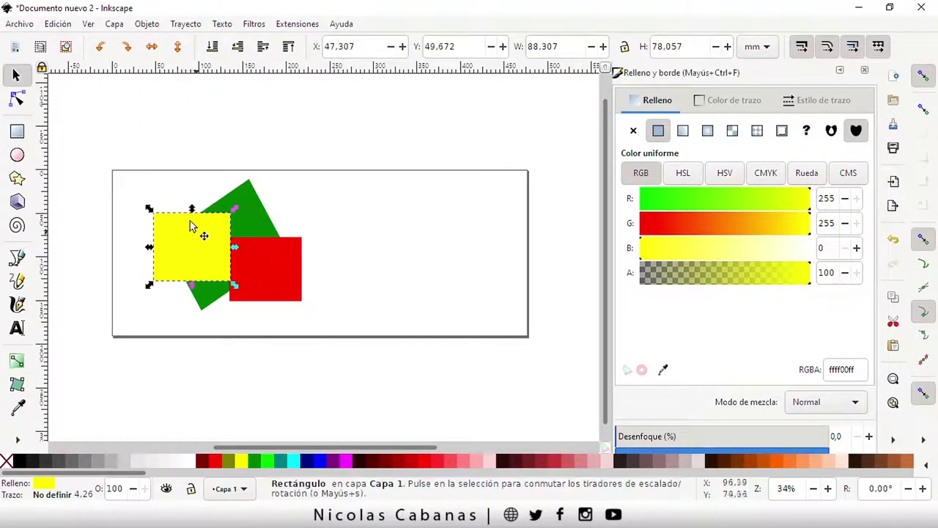
{"action": "left_click", "coordinate": [148, 24]}
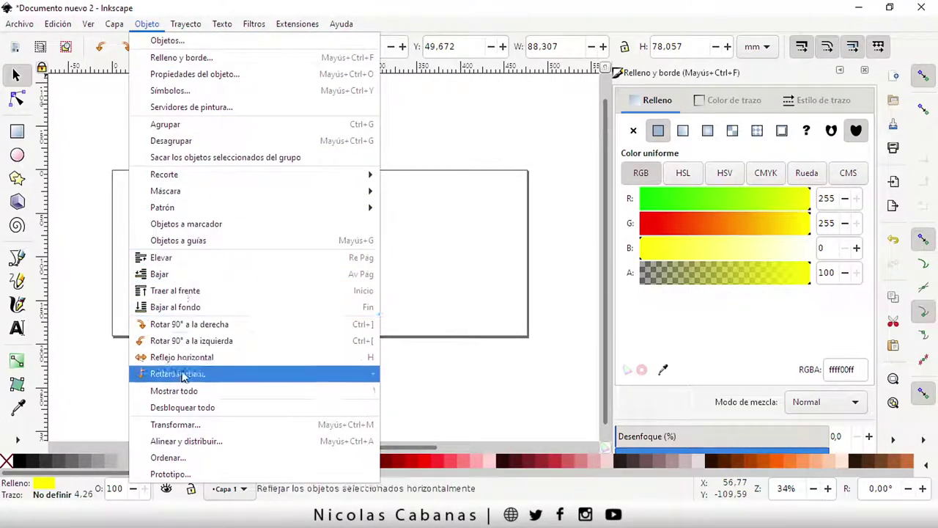
{"action": "left_click", "coordinate": [207, 15]}
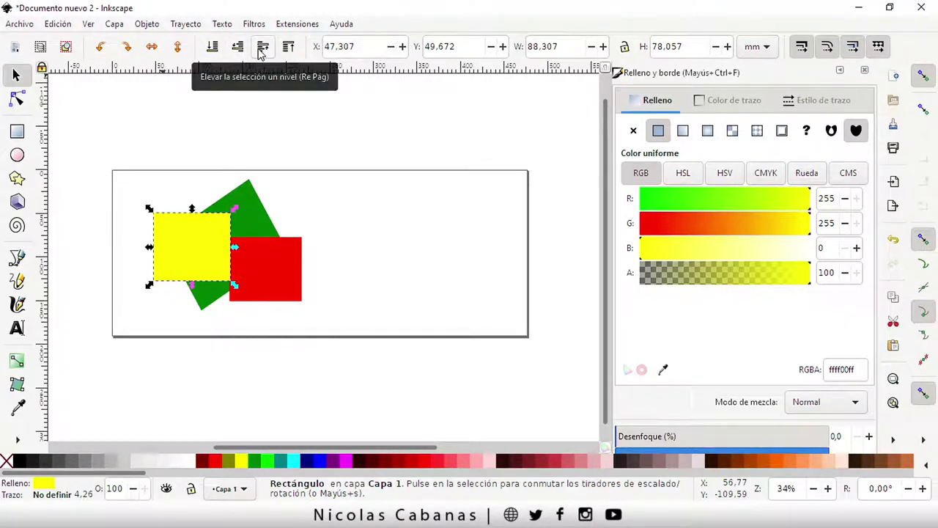
- Toggle the yellow square's stacking order, then move it to the page's top-left corner
{"action": "left_click", "coordinate": [242, 50]}
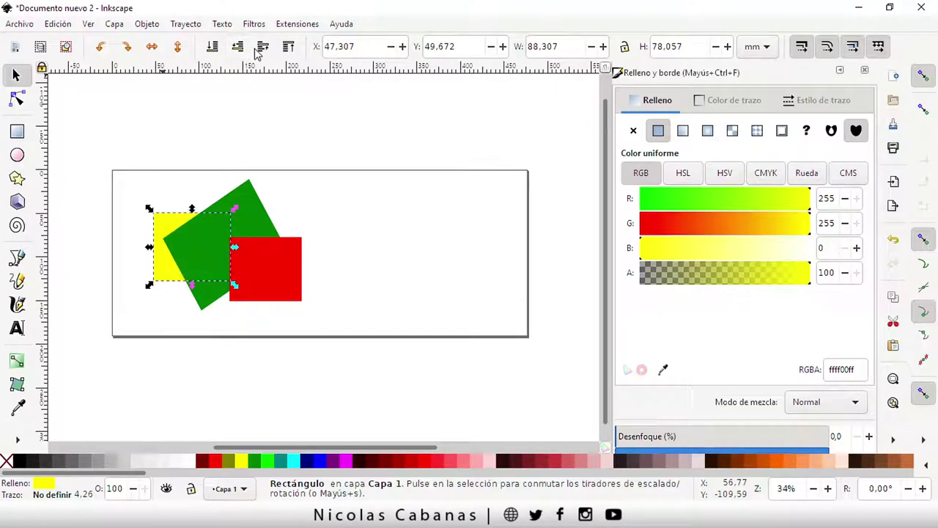
{"action": "left_click", "coordinate": [262, 48]}
{"action": "left_click", "coordinate": [242, 50]}
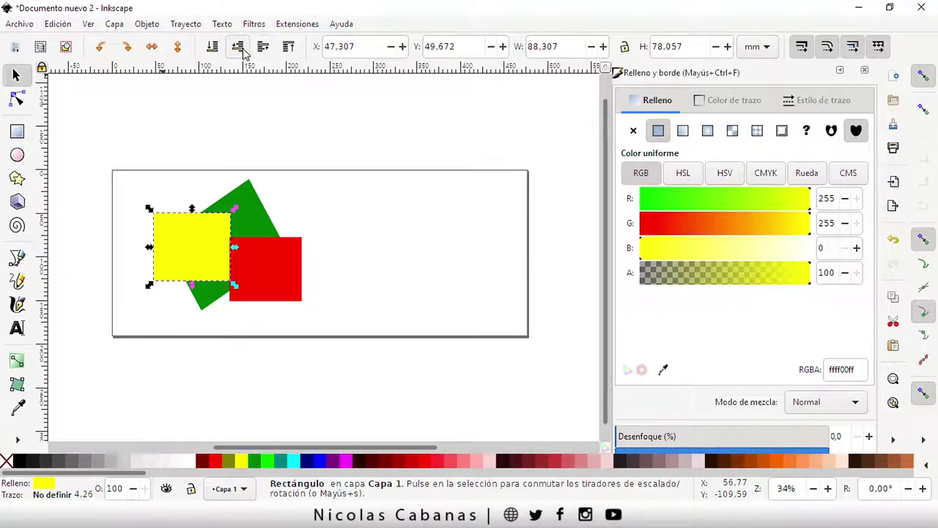
{"action": "left_click", "coordinate": [148, 24]}
{"action": "key", "text": "Escape"}
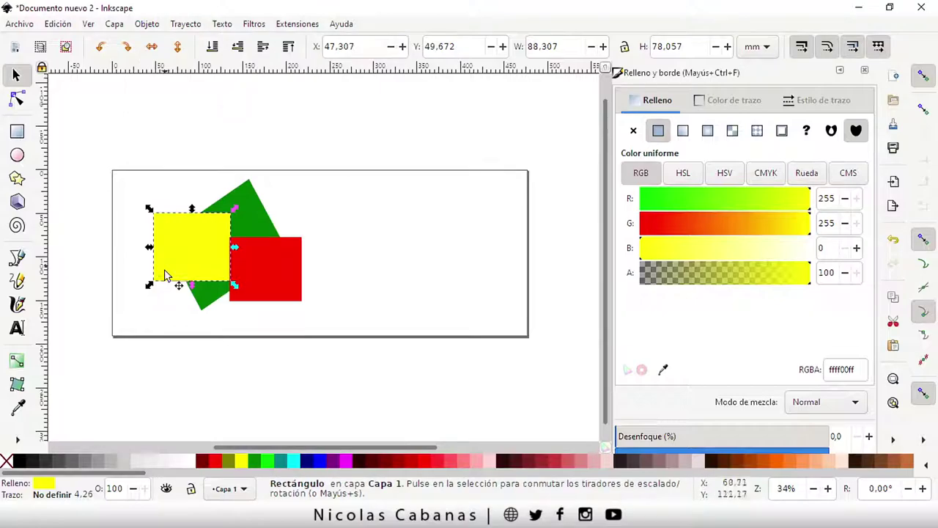
{"action": "right_click", "coordinate": [180, 247]}
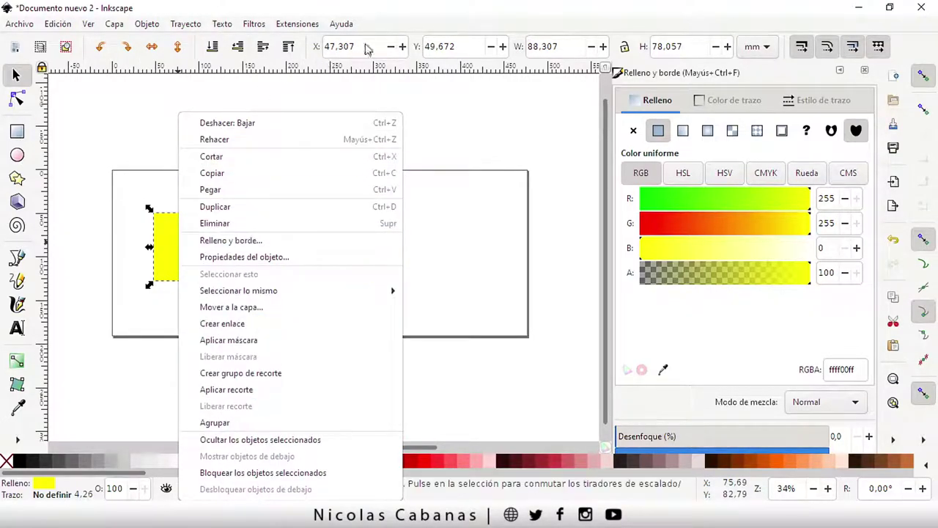
{"action": "key", "text": "Escape"}
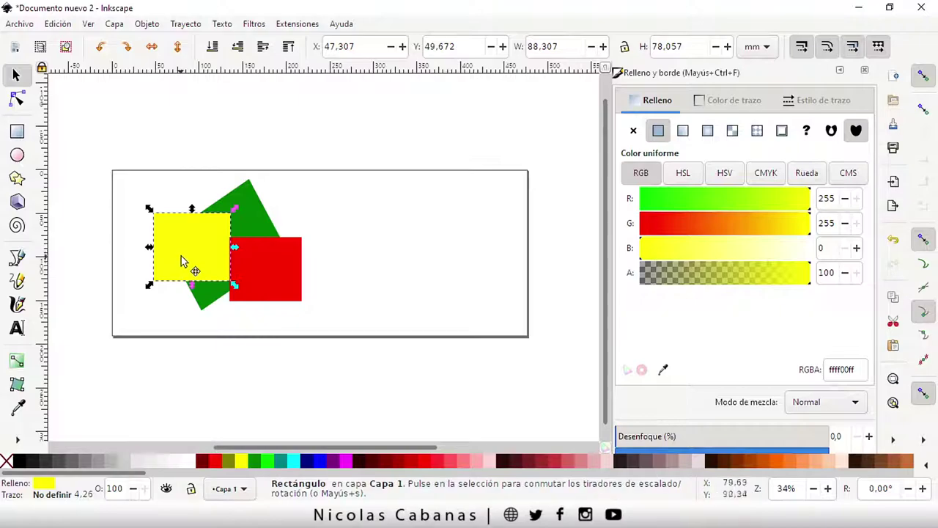
{"action": "left_click_drag", "start_coordinate": [167, 270], "coordinate": [137, 231]}
{"action": "left_click_drag", "start_coordinate": [184, 277], "coordinate": [159, 289]}
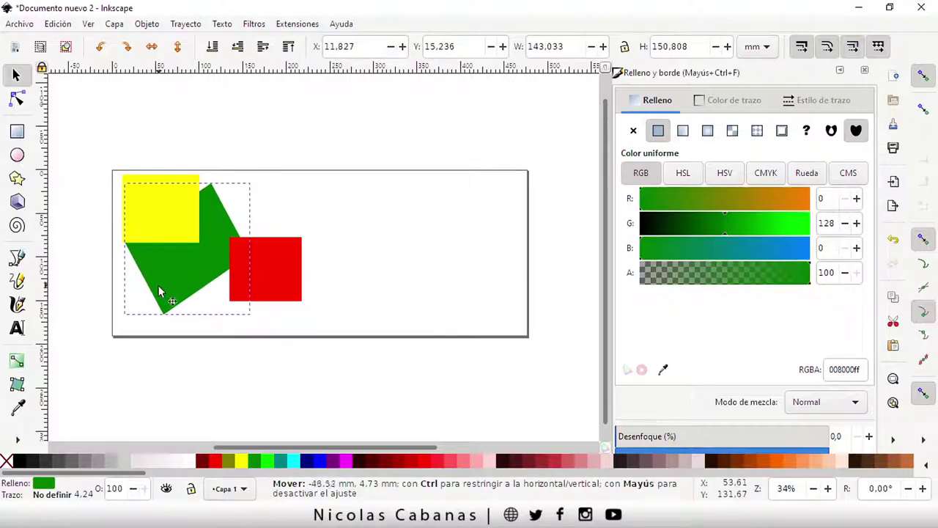
- Drag the red square up-left over the yellow square's lower-right corner
{"action": "left_click_drag", "start_coordinate": [256, 277], "coordinate": [197, 253]}
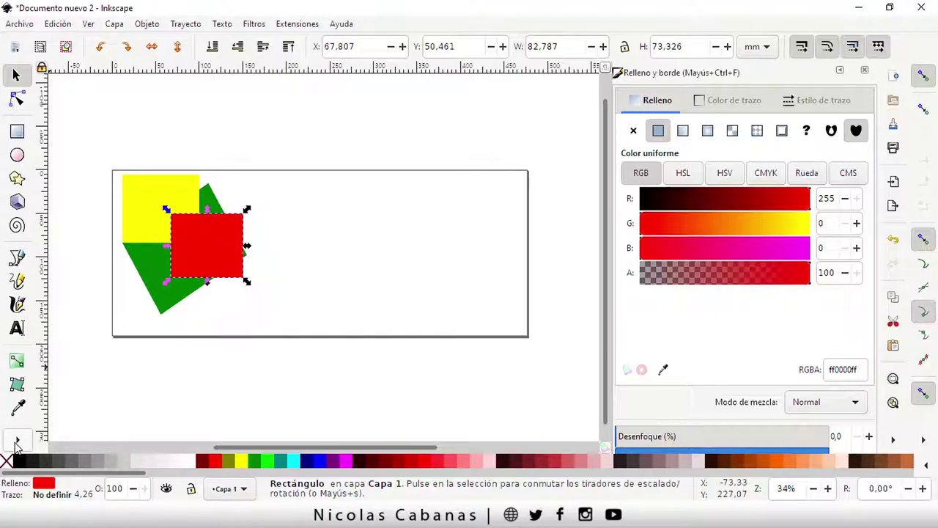
- Choose the Zoom tool from the toolbox's hidden-tools popup
{"action": "left_click", "coordinate": [22, 446]}
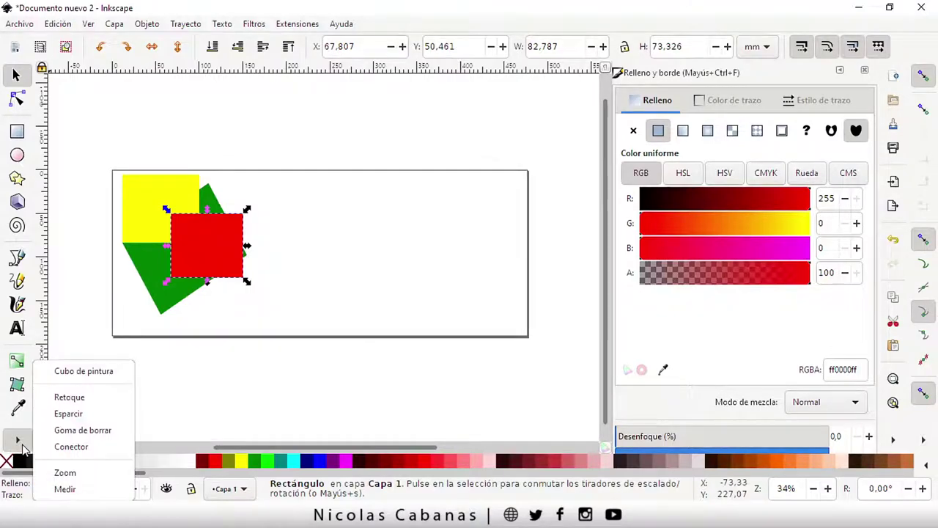
{"action": "left_click", "coordinate": [22, 445]}
{"action": "left_click", "coordinate": [25, 444]}
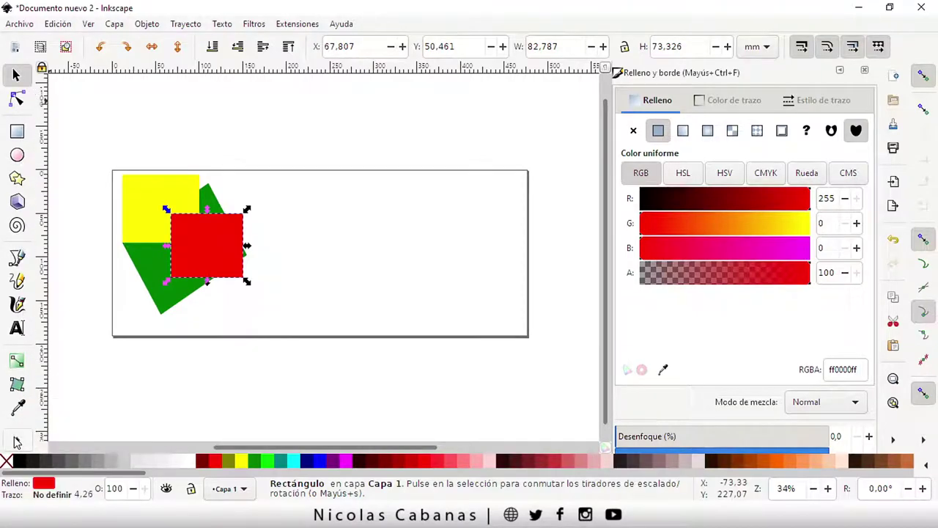
{"action": "left_click", "coordinate": [17, 441]}
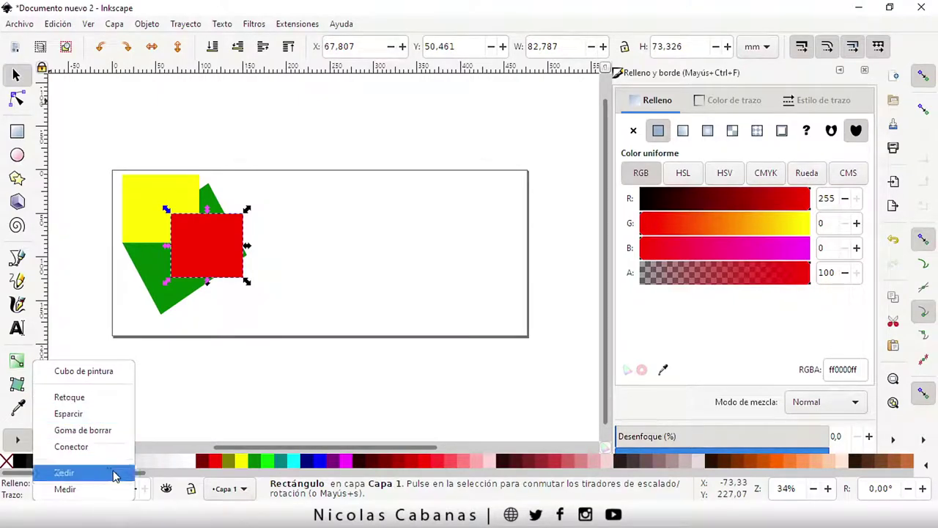
{"action": "left_click", "coordinate": [72, 476]}
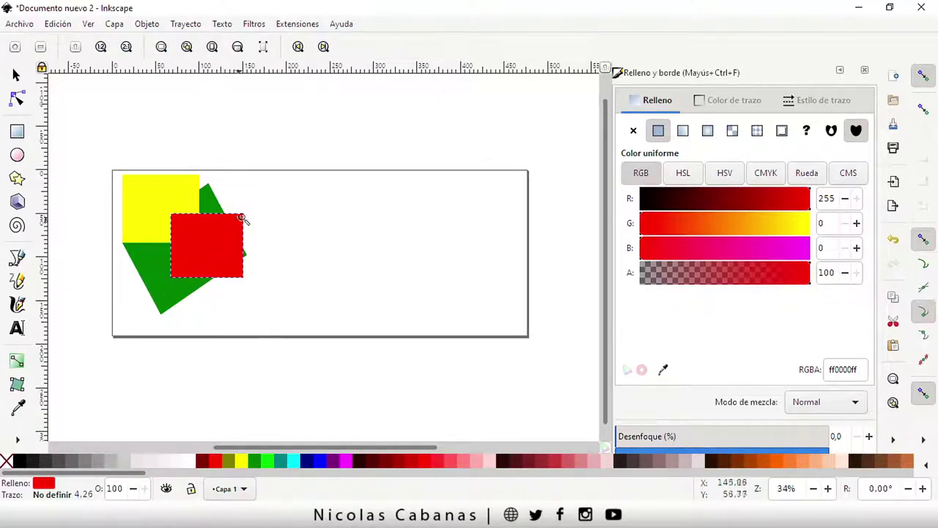
- Zoom in close on the red square, then back out until the page is visible
{"action": "left_click", "coordinate": [151, 239]}
{"action": "right_click", "coordinate": [151, 237]}
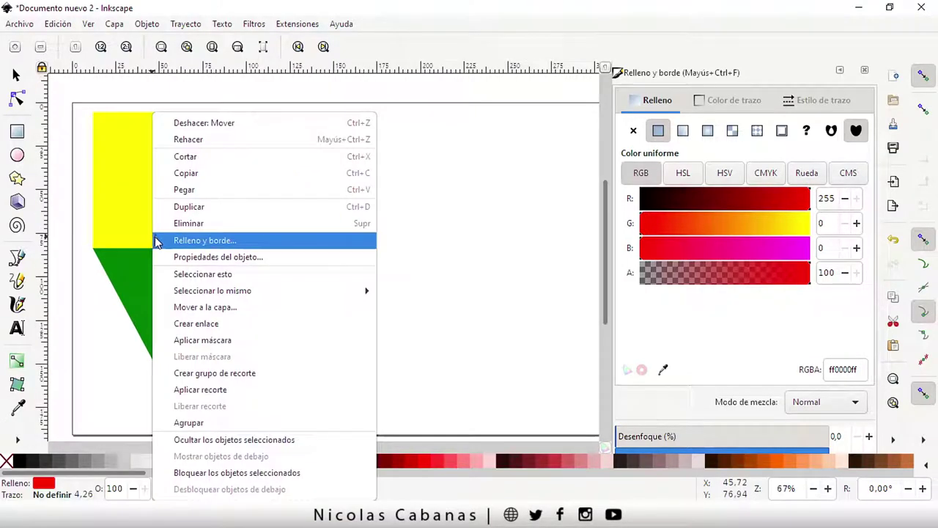
{"action": "left_click", "coordinate": [389, 63]}
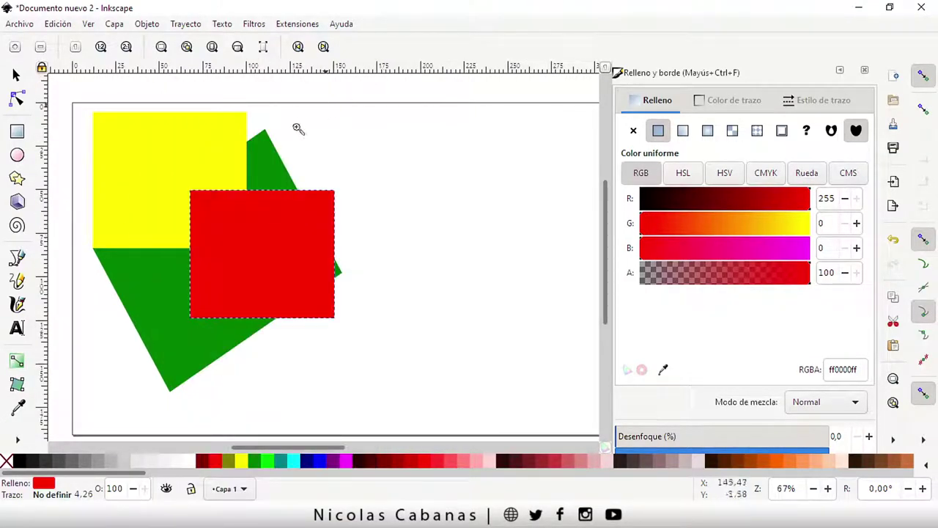
{"action": "left_click", "coordinate": [223, 247]}
{"action": "key", "text": "alt+space"}
{"action": "key", "text": "Escape"}
{"action": "left_click", "coordinate": [217, 245]}
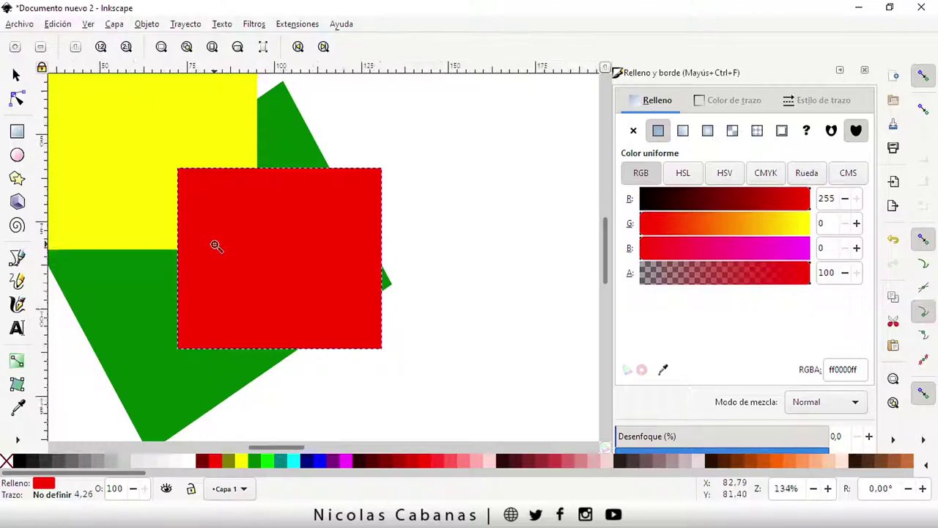
{"action": "left_click", "coordinate": [216, 245]}
{"action": "scroll", "coordinate": [213, 246], "scroll_direction": "down", "scroll_amount": 5}
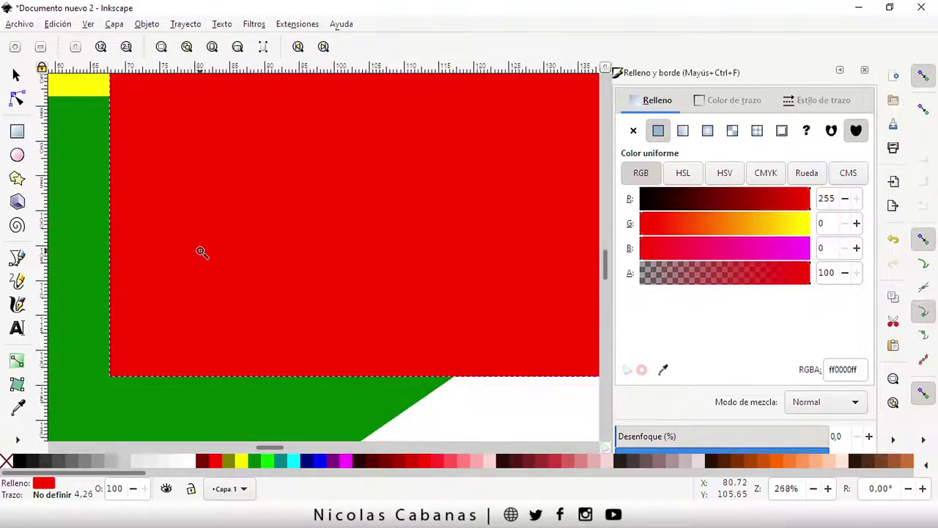
{"action": "scroll", "coordinate": [205, 247], "scroll_direction": "down", "scroll_amount": 3}
{"action": "left_click", "coordinate": [203, 242], "text": "shift"}
{"action": "left_click", "coordinate": [199, 224], "text": "shift"}
{"action": "scroll", "coordinate": [194, 209], "scroll_direction": "down", "scroll_amount": 2}
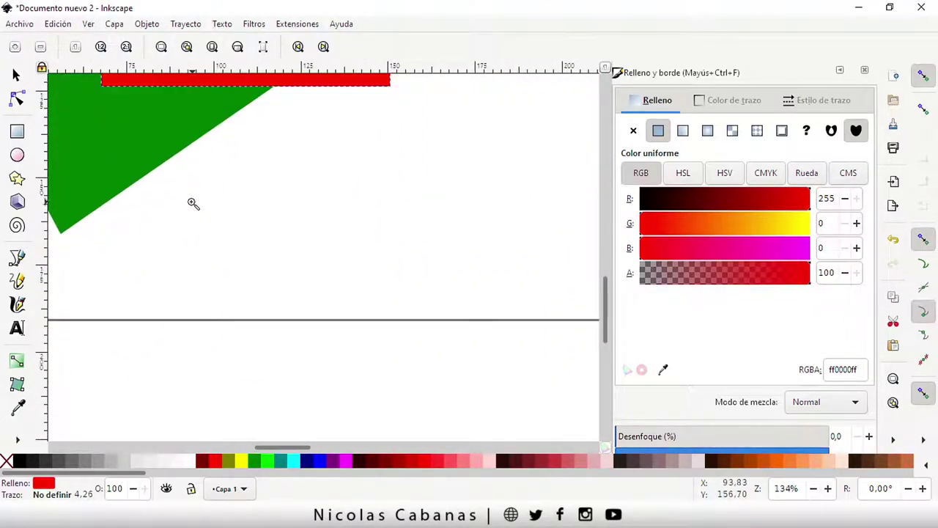
{"action": "left_click", "coordinate": [190, 204], "text": "shift"}
{"action": "left_click_drag", "start_coordinate": [222, 141], "coordinate": [257, 241]}
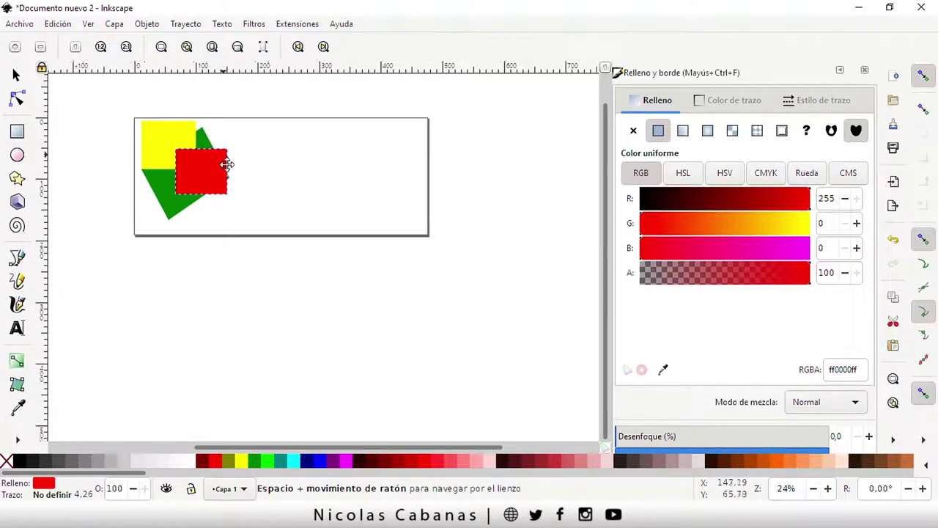
- Zoom in and out around the squares until they nearly fill the view
{"action": "left_click", "coordinate": [222, 282]}
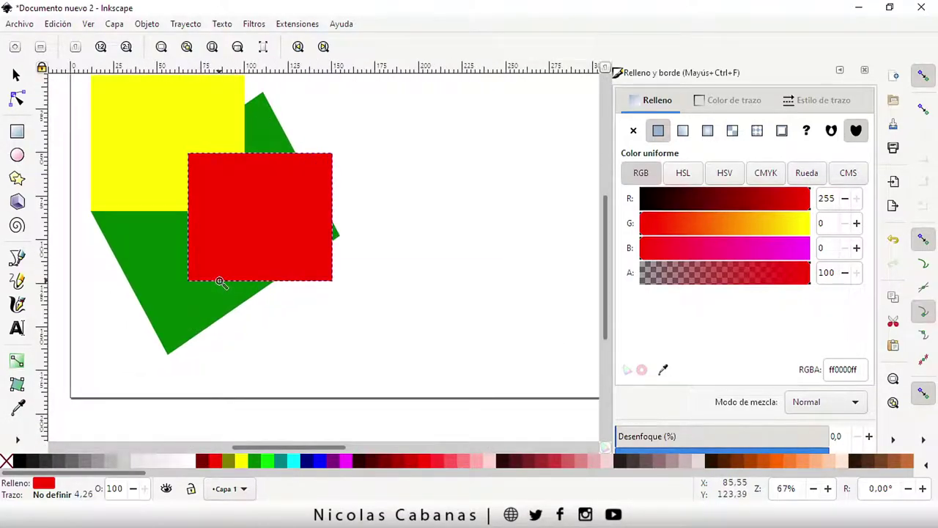
{"action": "scroll", "coordinate": [216, 274], "scroll_direction": "down", "scroll_amount": 3}
{"action": "scroll", "coordinate": [215, 271], "scroll_direction": "up", "scroll_amount": 1}
{"action": "left_click", "coordinate": [216, 268]}
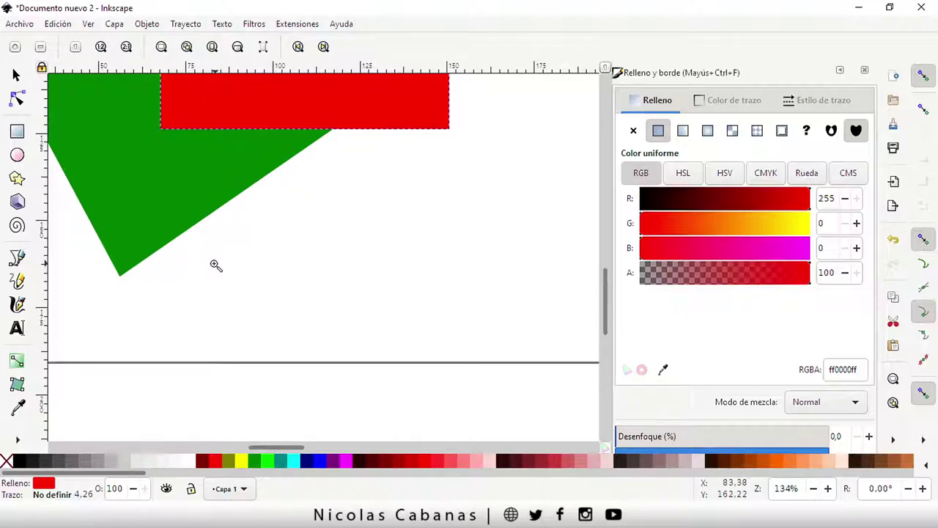
{"action": "key", "text": "5"}
{"action": "left_click", "coordinate": [223, 238], "text": "shift"}
{"action": "left_click", "coordinate": [237, 176]}
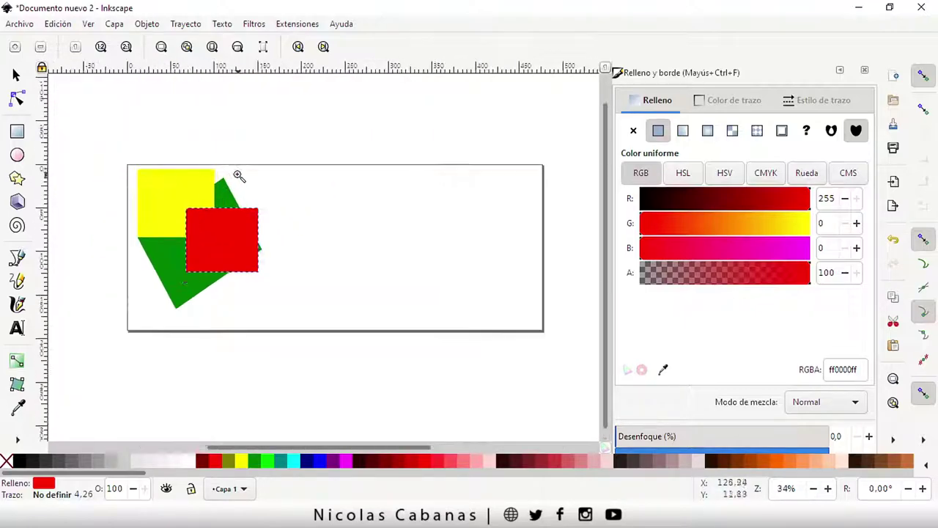
{"action": "left_click", "coordinate": [202, 208]}
{"action": "left_click", "coordinate": [188, 275], "text": "shift"}
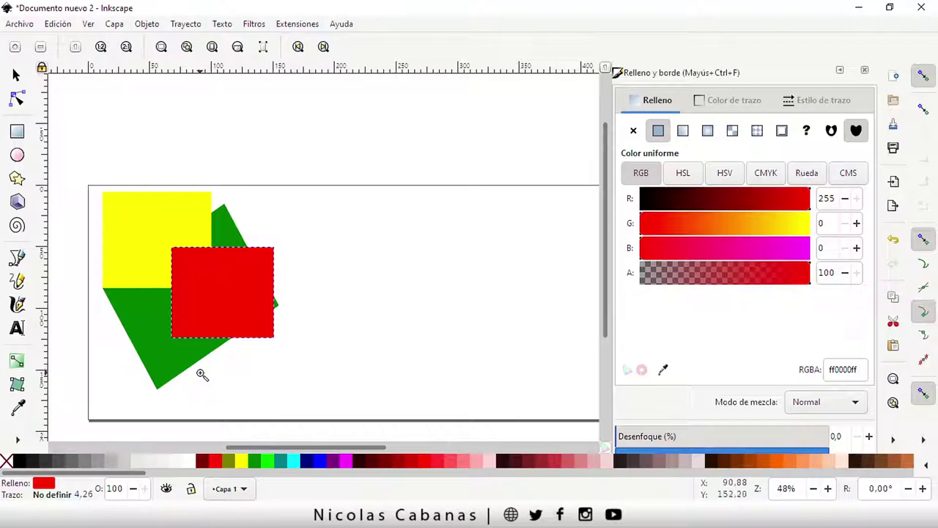
- Rubber-band zoom onto the area surrounding the three squares
{"action": "left_click", "coordinate": [202, 377]}
{"action": "left_click", "coordinate": [202, 378]}
{"action": "left_click", "coordinate": [202, 377]}
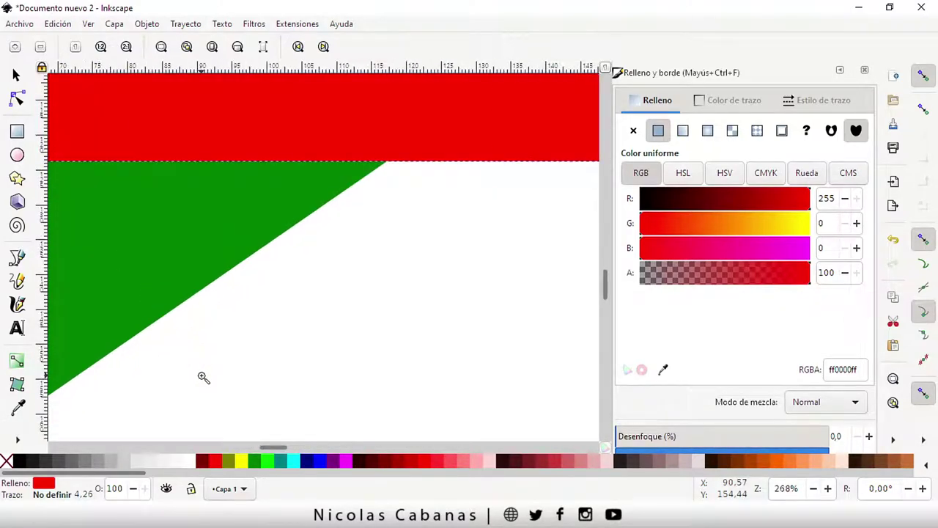
{"action": "scroll", "coordinate": [203, 377], "scroll_direction": "down", "scroll_amount": 6}
{"action": "scroll", "coordinate": [195, 389], "scroll_direction": "down", "scroll_amount": 2}
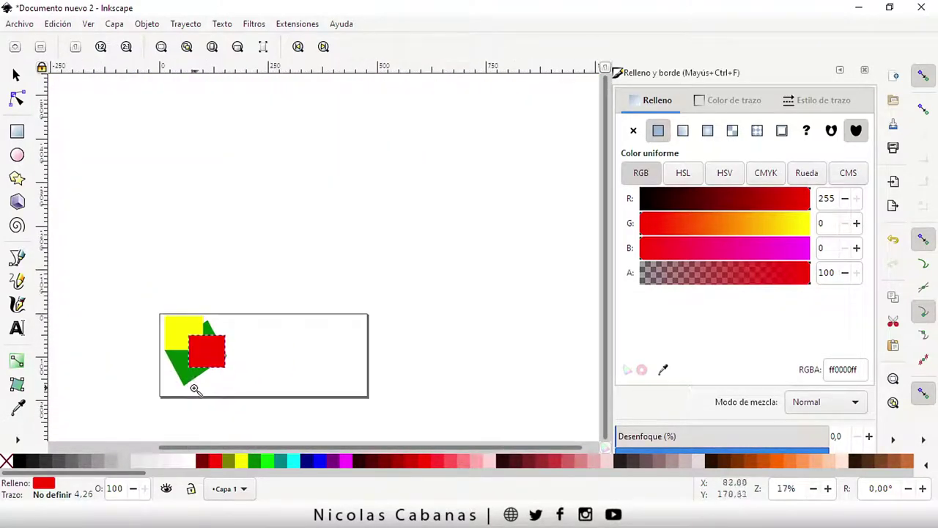
{"action": "scroll", "coordinate": [195, 401], "scroll_direction": "up", "scroll_amount": 4}
{"action": "scroll", "coordinate": [195, 402], "scroll_direction": "down", "scroll_amount": 1}
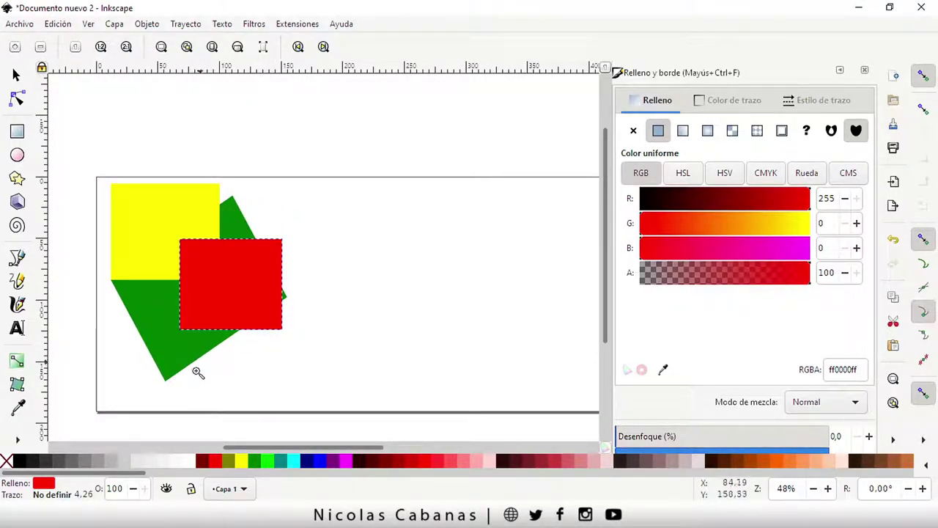
{"action": "scroll", "coordinate": [195, 383], "scroll_direction": "up", "scroll_amount": 1}
{"action": "scroll", "coordinate": [198, 360], "scroll_direction": "up", "scroll_amount": 2}
{"action": "scroll", "coordinate": [203, 330], "scroll_direction": "down", "scroll_amount": 2}
{"action": "scroll", "coordinate": [201, 285], "scroll_direction": "down", "scroll_amount": 3}
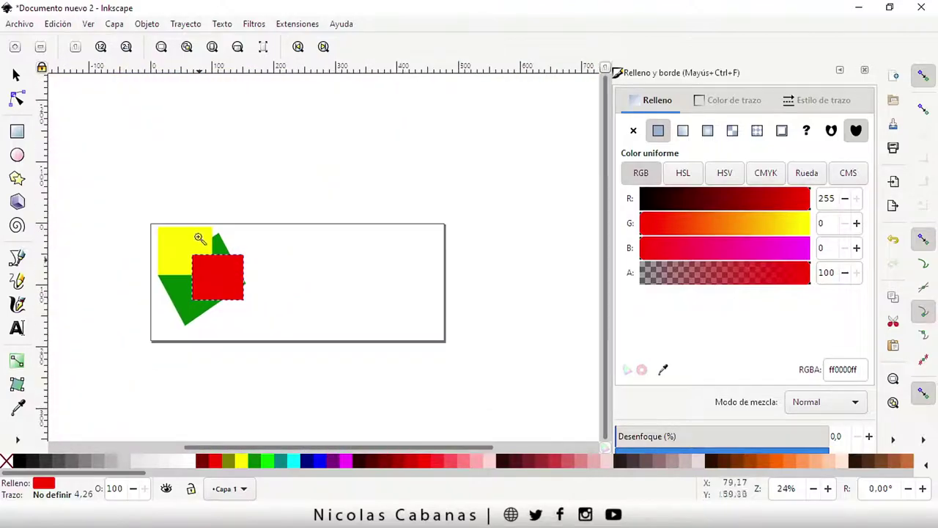
{"action": "scroll", "coordinate": [199, 238], "scroll_direction": "up", "scroll_amount": 2}
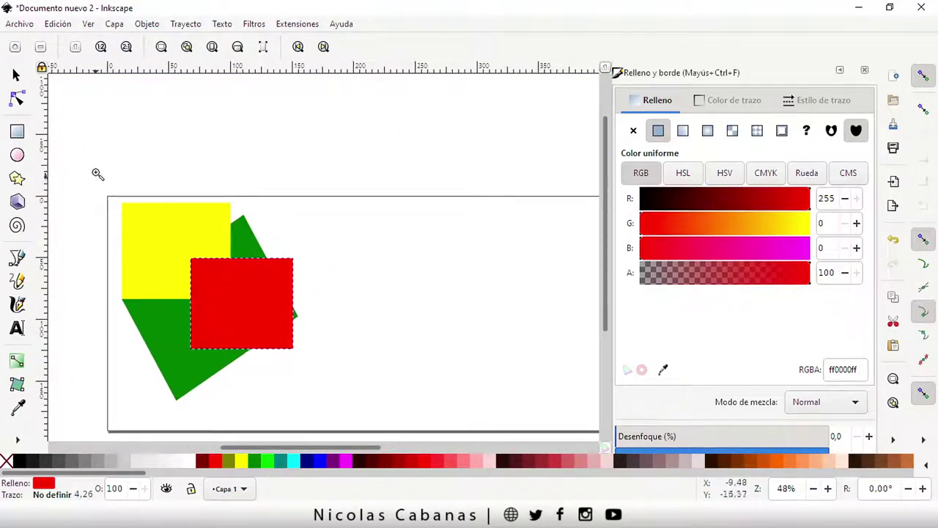
{"action": "mouse_move", "coordinate": [93, 177]}
{"action": "left_mouse_down"}
{"action": "mouse_move", "coordinate": [394, 447]}
{"action": "mouse_move", "coordinate": [418, 394]}
{"action": "mouse_move", "coordinate": [203, 252]}
{"action": "mouse_move", "coordinate": [185, 207]}
{"action": "mouse_move", "coordinate": [421, 382]}
{"action": "left_mouse_up"}
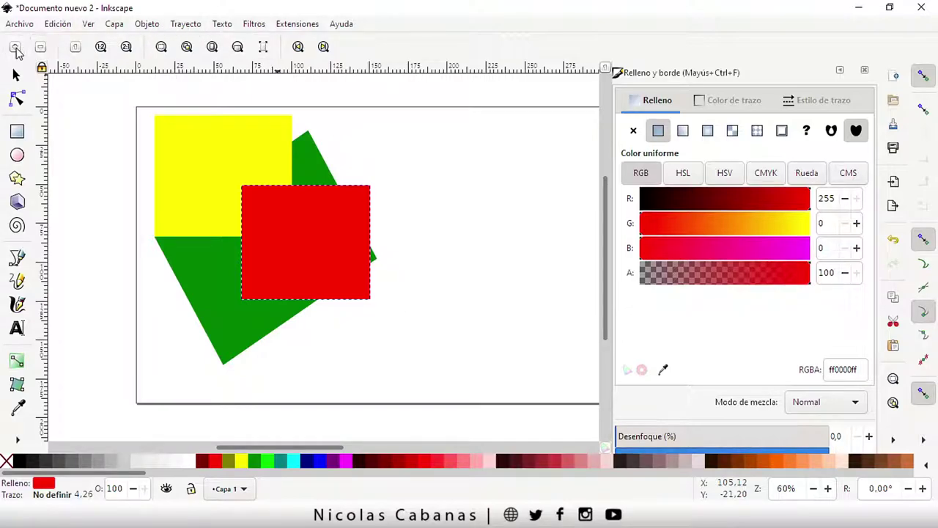
- Step the zoom out and in repeatedly until the whole page and three squares fit in view
{"action": "left_click", "coordinate": [41, 47]}
{"action": "left_click", "coordinate": [42, 48]}
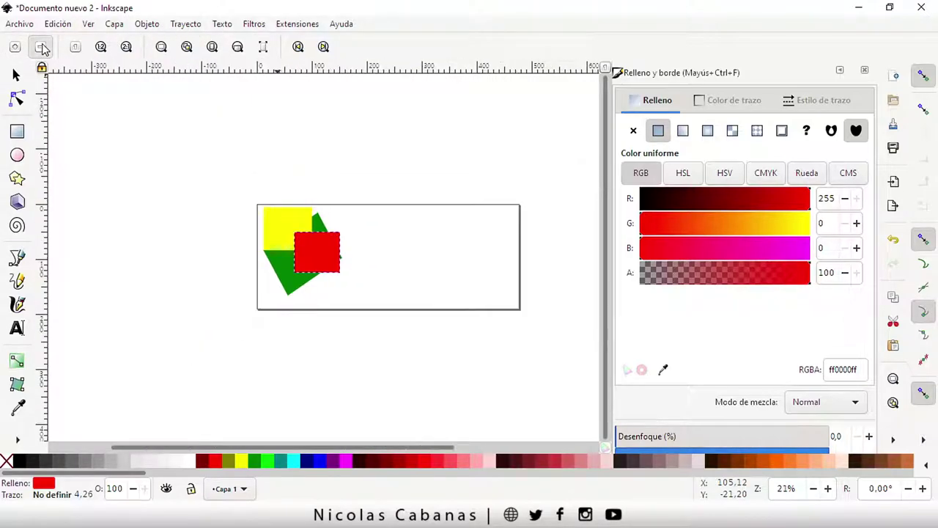
{"action": "left_click", "coordinate": [13, 48]}
{"action": "left_click", "coordinate": [13, 47]}
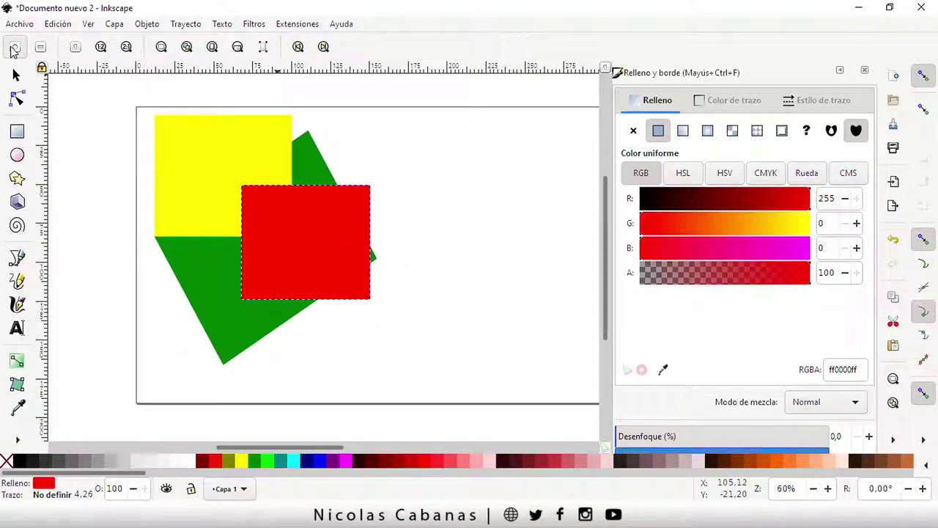
{"action": "left_click", "coordinate": [41, 48]}
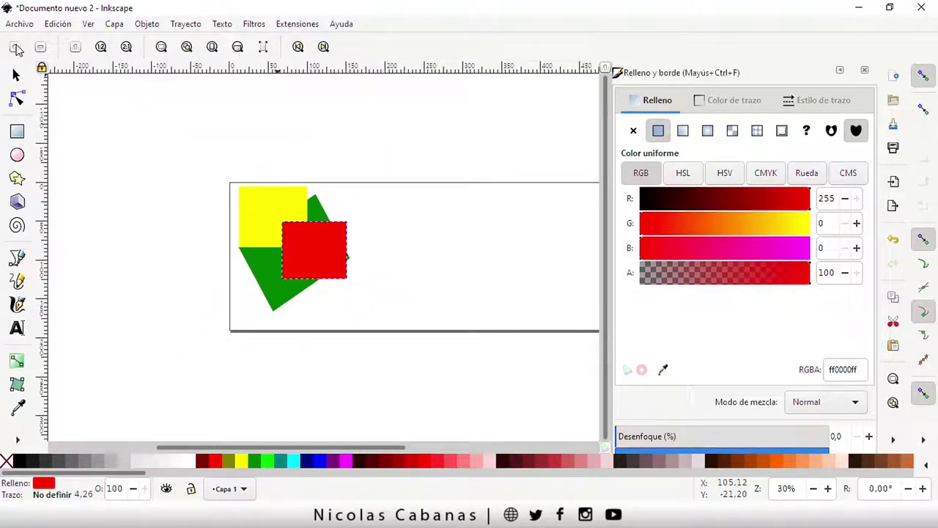
{"action": "left_click", "coordinate": [14, 48]}
{"action": "left_click", "coordinate": [40, 48]}
{"action": "left_click", "coordinate": [14, 48]}
{"action": "left_click", "coordinate": [40, 48]}
{"action": "left_click", "coordinate": [40, 48]}
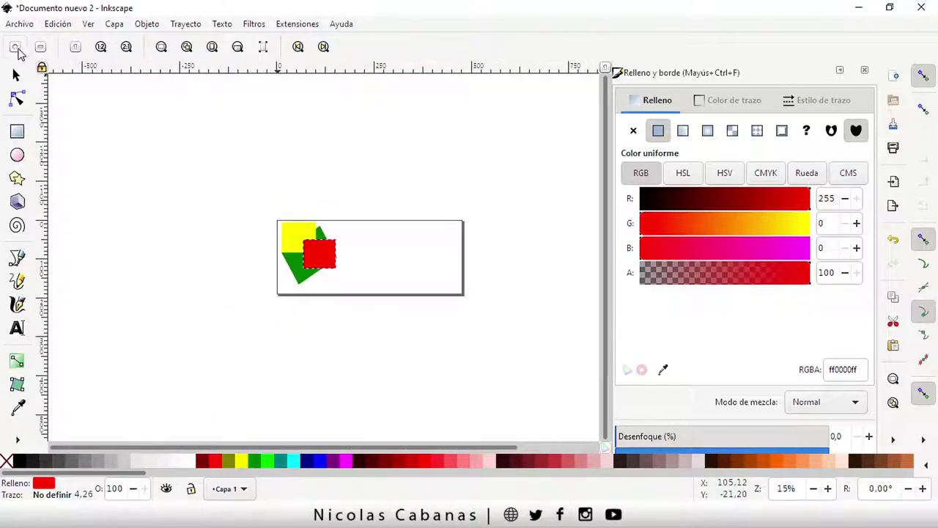
{"action": "left_click", "coordinate": [13, 48]}
{"action": "left_click", "coordinate": [14, 47]}
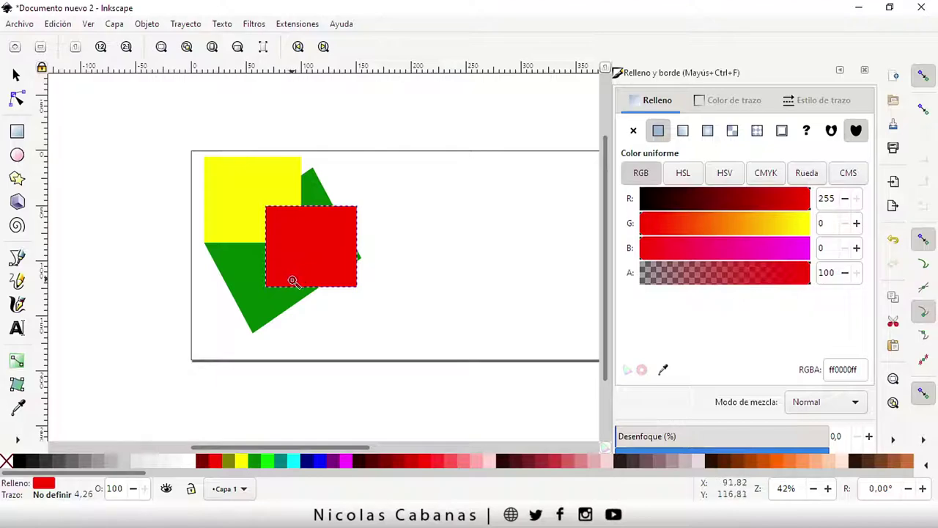
{"action": "mouse_move", "coordinate": [302, 280]}
{"action": "left_mouse_down"}
{"action": "mouse_move", "coordinate": [217, 260]}
{"action": "mouse_move", "coordinate": [365, 250]}
{"action": "mouse_move", "coordinate": [327, 233]}
{"action": "left_mouse_up"}
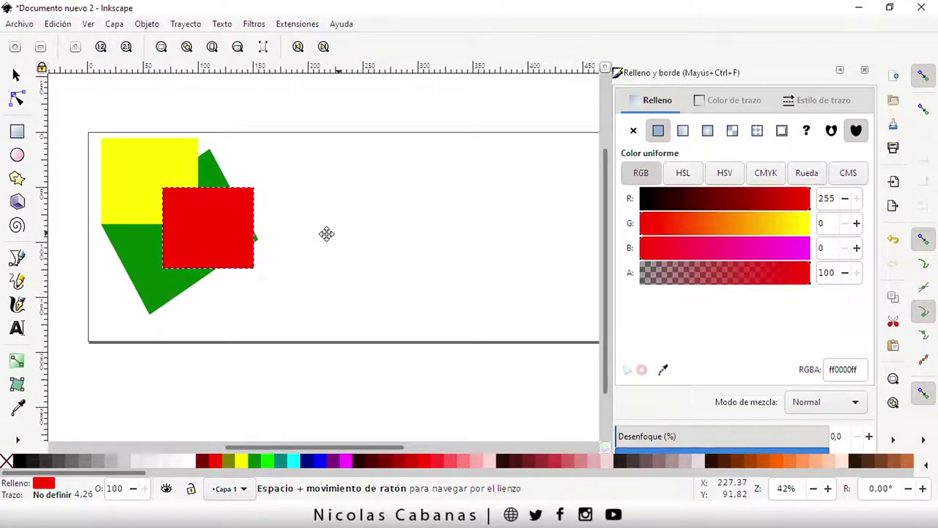
{"action": "left_click_drag", "start_coordinate": [395, 240], "coordinate": [312, 232]}
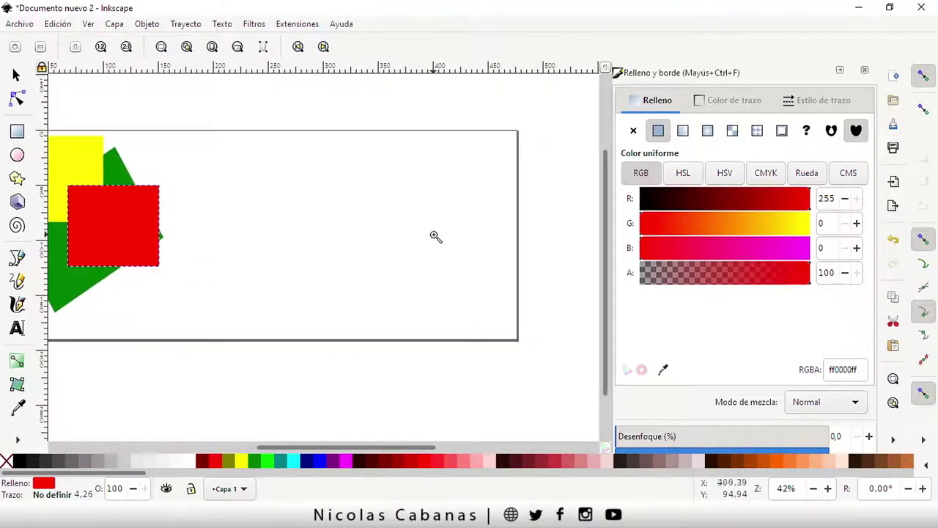
{"action": "left_click_drag", "start_coordinate": [435, 237], "coordinate": [308, 244]}
{"action": "mouse_move", "coordinate": [377, 178]}
{"action": "left_mouse_down"}
{"action": "mouse_move", "coordinate": [363, 199]}
{"action": "mouse_move", "coordinate": [348, 276]}
{"action": "left_mouse_up"}
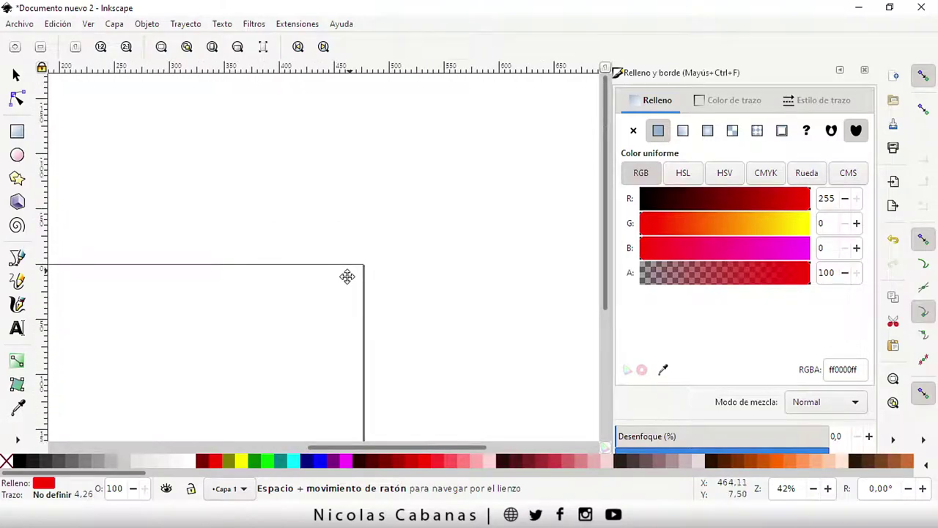
{"action": "mouse_move", "coordinate": [165, 235]}
{"action": "left_mouse_down"}
{"action": "mouse_move", "coordinate": [258, 234]}
{"action": "mouse_move", "coordinate": [417, 195]}
{"action": "mouse_move", "coordinate": [300, 314]}
{"action": "mouse_move", "coordinate": [312, 234]}
{"action": "mouse_move", "coordinate": [300, 215]}
{"action": "left_mouse_up"}
{"action": "left_click_drag", "start_coordinate": [125, 213], "coordinate": [250, 272]}
{"action": "mouse_move", "coordinate": [347, 360]}
{"action": "left_mouse_down"}
{"action": "mouse_move", "coordinate": [218, 300]}
{"action": "mouse_move", "coordinate": [235, 259]}
{"action": "left_mouse_up"}
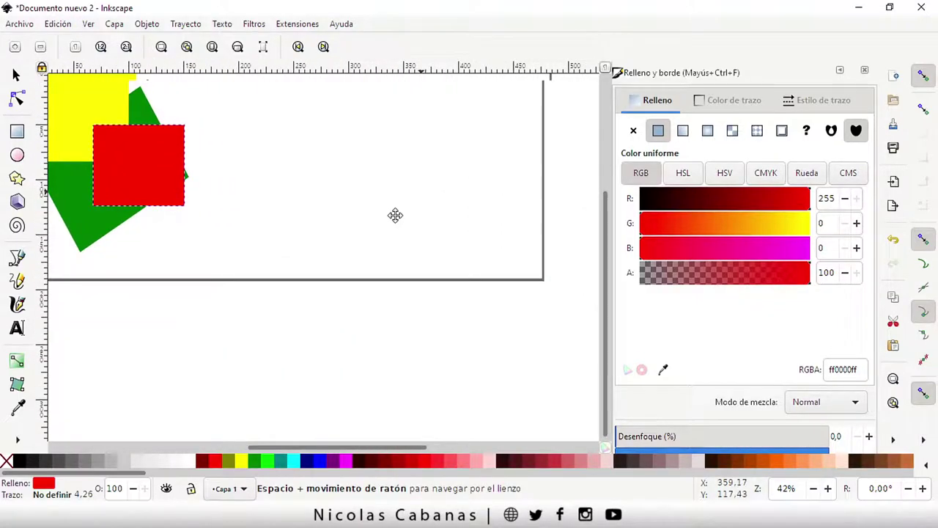
{"action": "left_click_drag", "start_coordinate": [393, 213], "coordinate": [283, 283]}
{"action": "left_click_drag", "start_coordinate": [247, 136], "coordinate": [423, 197]}
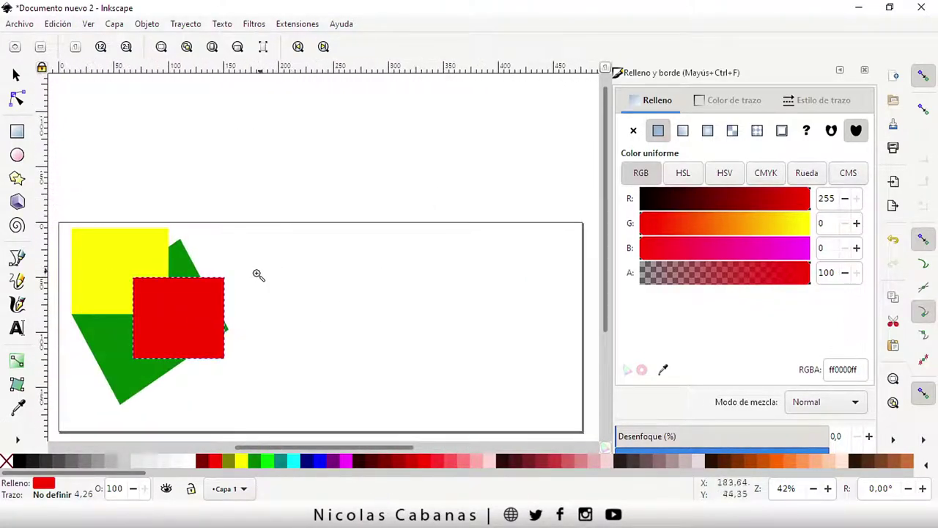
{"action": "mouse_move", "coordinate": [257, 274]}
{"action": "left_mouse_down"}
{"action": "mouse_move", "coordinate": [380, 192]}
{"action": "mouse_move", "coordinate": [376, 185]}
{"action": "left_mouse_up"}
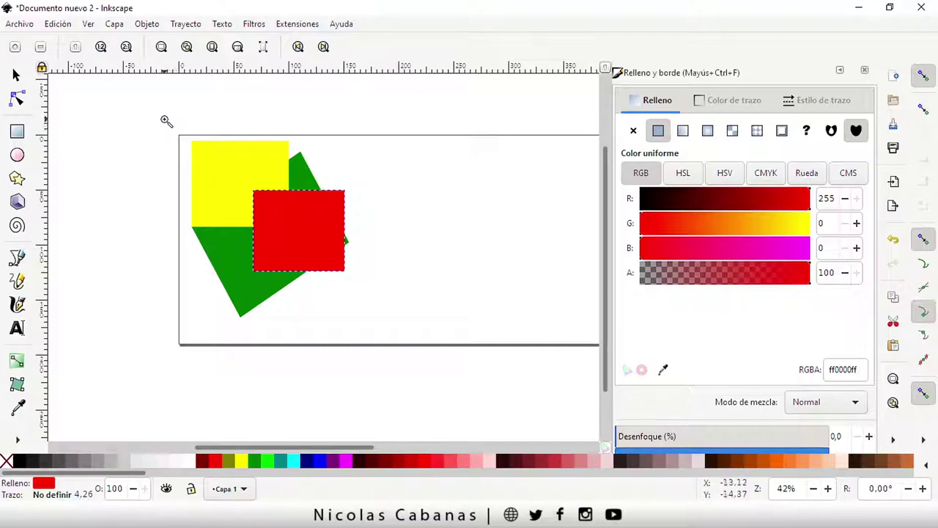
{"action": "left_click_drag", "start_coordinate": [166, 120], "coordinate": [435, 360]}
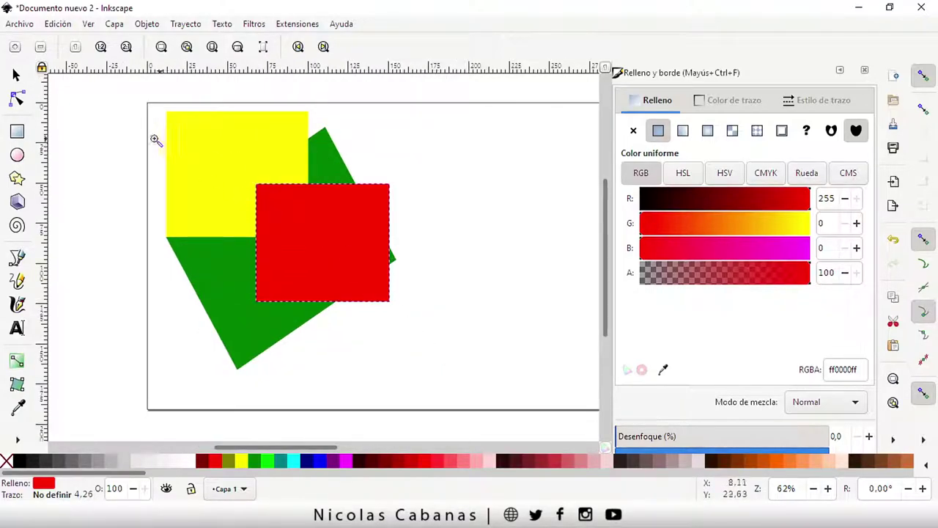
{"action": "mouse_move", "coordinate": [160, 161]}
{"action": "left_mouse_down"}
{"action": "mouse_move", "coordinate": [291, 276]}
{"action": "mouse_move", "coordinate": [220, 256]}
{"action": "left_mouse_up"}
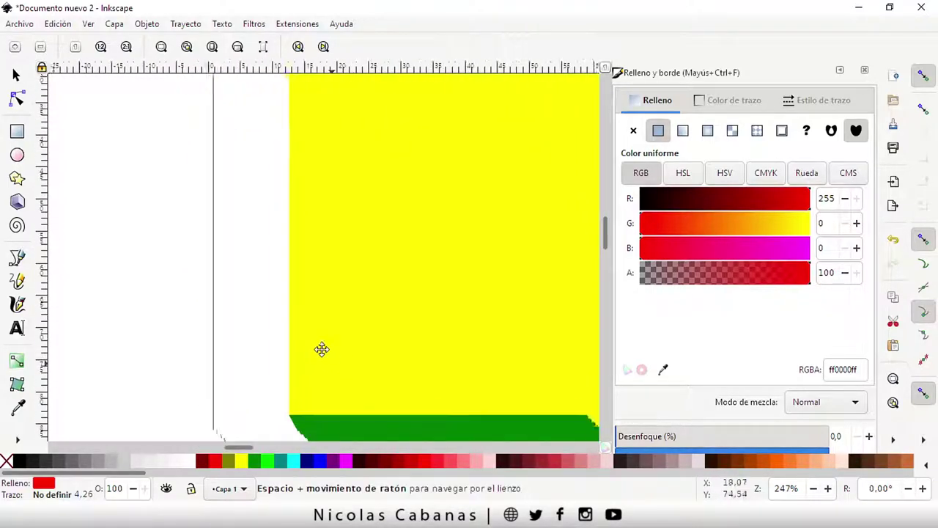
{"action": "left_click_drag", "start_coordinate": [322, 349], "coordinate": [286, 261]}
{"action": "mouse_move", "coordinate": [394, 356]}
{"action": "left_mouse_down"}
{"action": "mouse_move", "coordinate": [321, 278]}
{"action": "mouse_move", "coordinate": [287, 214]}
{"action": "left_mouse_up"}
{"action": "left_click_drag", "start_coordinate": [385, 181], "coordinate": [283, 249]}
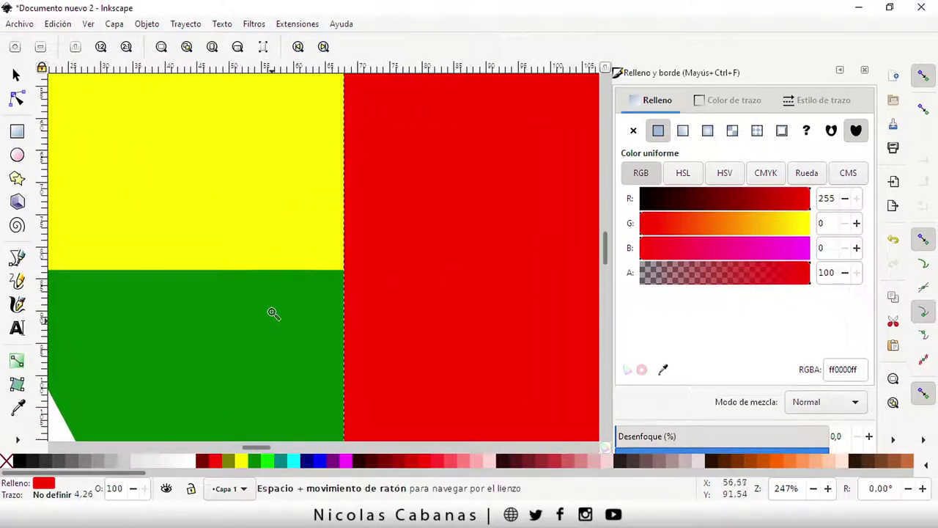
{"action": "left_click_drag", "start_coordinate": [273, 313], "coordinate": [336, 199]}
{"action": "mouse_move", "coordinate": [245, 251]}
{"action": "left_mouse_down"}
{"action": "mouse_move", "coordinate": [373, 249]}
{"action": "mouse_move", "coordinate": [317, 266]}
{"action": "left_mouse_up"}
{"action": "mouse_move", "coordinate": [482, 306]}
{"action": "left_mouse_down"}
{"action": "mouse_move", "coordinate": [398, 215]}
{"action": "mouse_move", "coordinate": [390, 238]}
{"action": "left_mouse_up"}
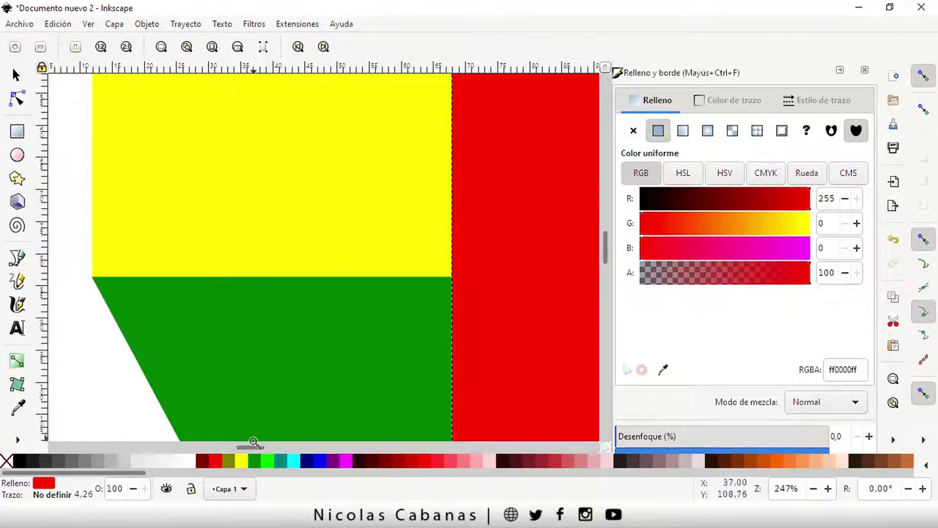
{"action": "mouse_move", "coordinate": [251, 450]}
{"action": "left_mouse_down"}
{"action": "mouse_move", "coordinate": [267, 447]}
{"action": "mouse_move", "coordinate": [253, 448]}
{"action": "left_mouse_up"}
{"action": "left_click_drag", "start_coordinate": [254, 450], "coordinate": [250, 449]}
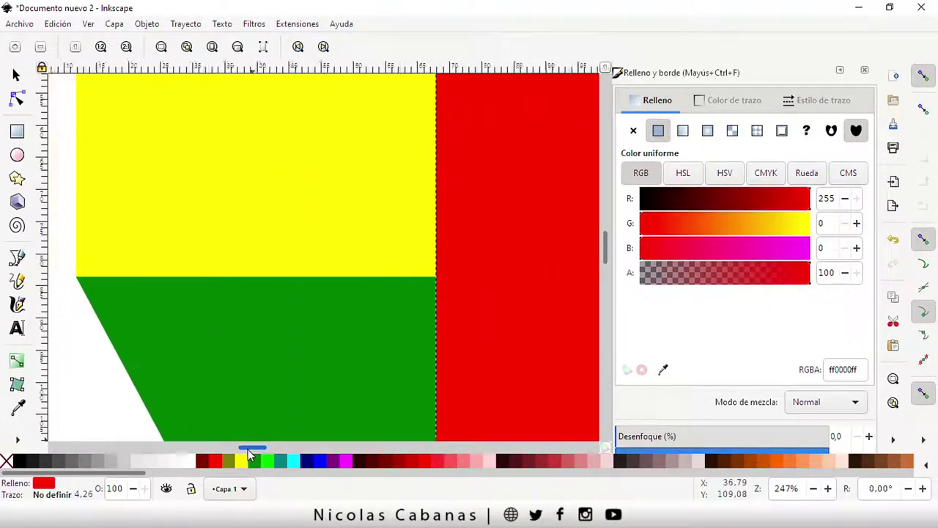
{"action": "left_click_drag", "start_coordinate": [251, 450], "coordinate": [253, 449]}
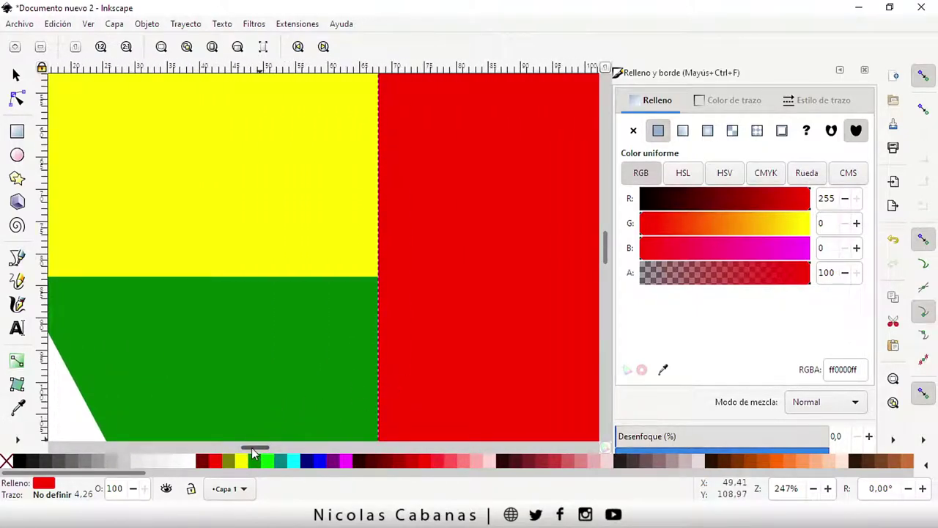
{"action": "mouse_move", "coordinate": [608, 257]}
{"action": "left_mouse_down"}
{"action": "mouse_move", "coordinate": [608, 211]}
{"action": "mouse_move", "coordinate": [601, 275]}
{"action": "left_mouse_up"}
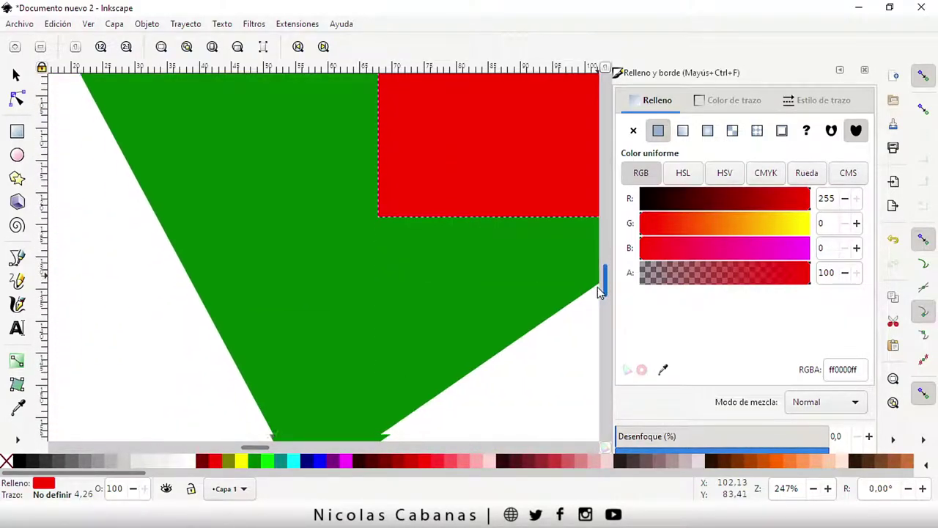
{"action": "left_click_drag", "start_coordinate": [601, 275], "coordinate": [605, 253]}
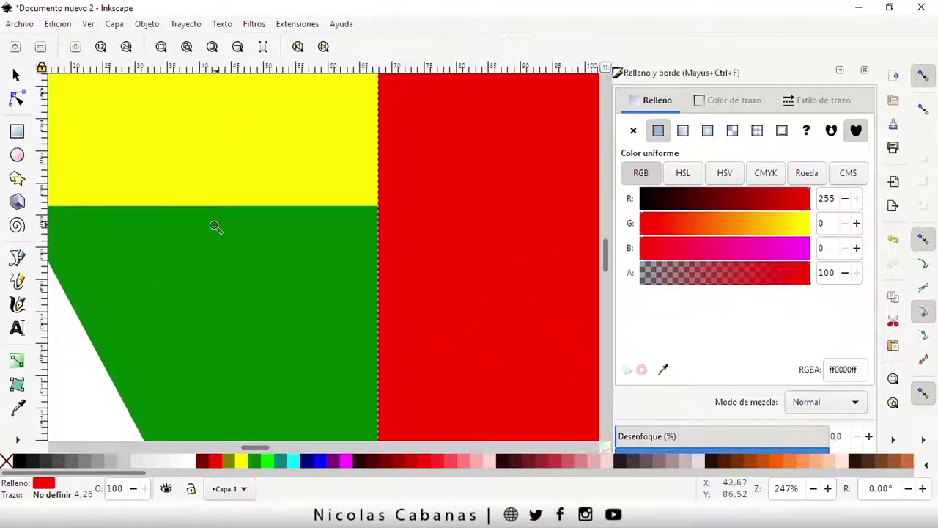
{"action": "key", "text": "space"}
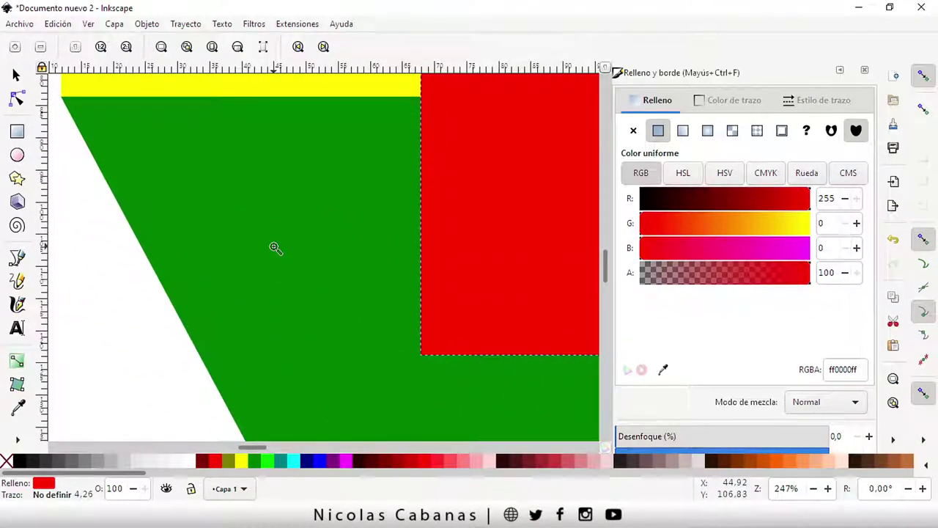
{"action": "right_click", "coordinate": [274, 247]}
{"action": "left_click", "coordinate": [385, 204]}
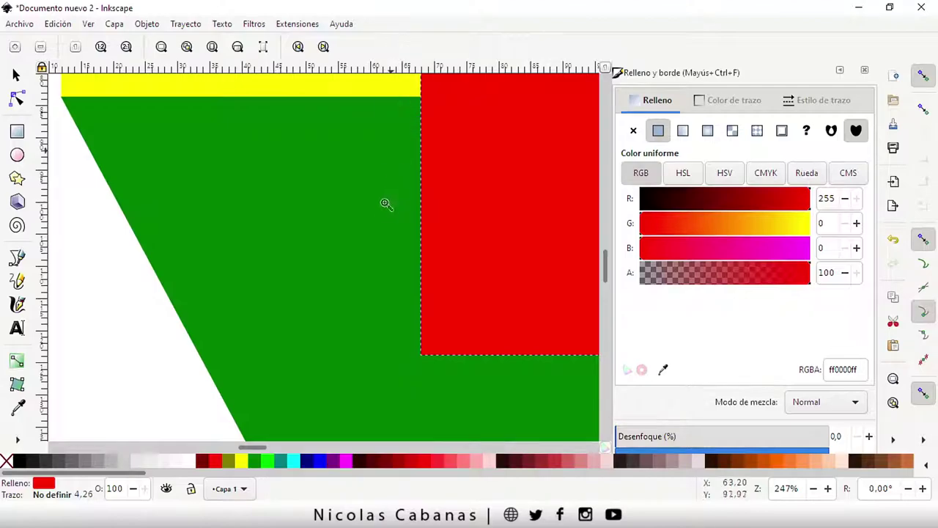
{"action": "left_click", "coordinate": [336, 262]}
{"action": "left_click", "coordinate": [335, 263]}
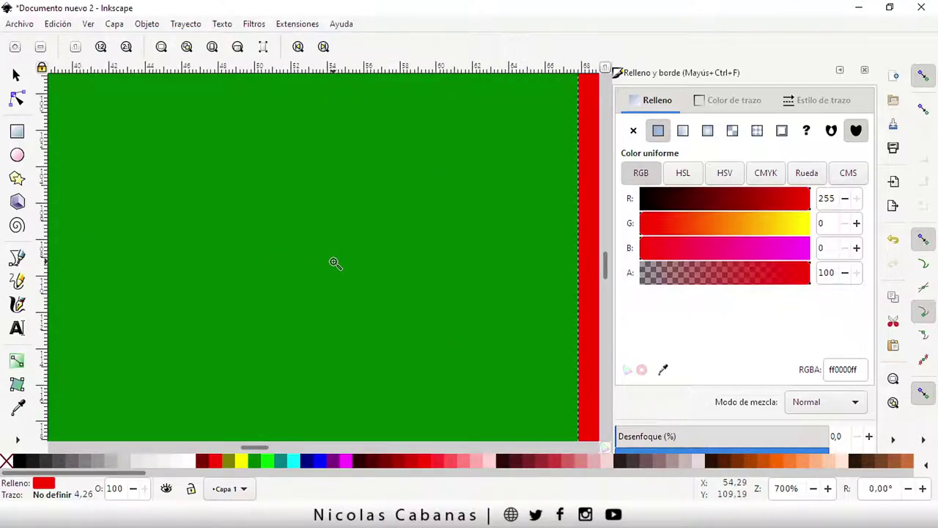
{"action": "left_click", "coordinate": [335, 263], "text": "shift"}
{"action": "left_click", "coordinate": [335, 263], "text": "shift"}
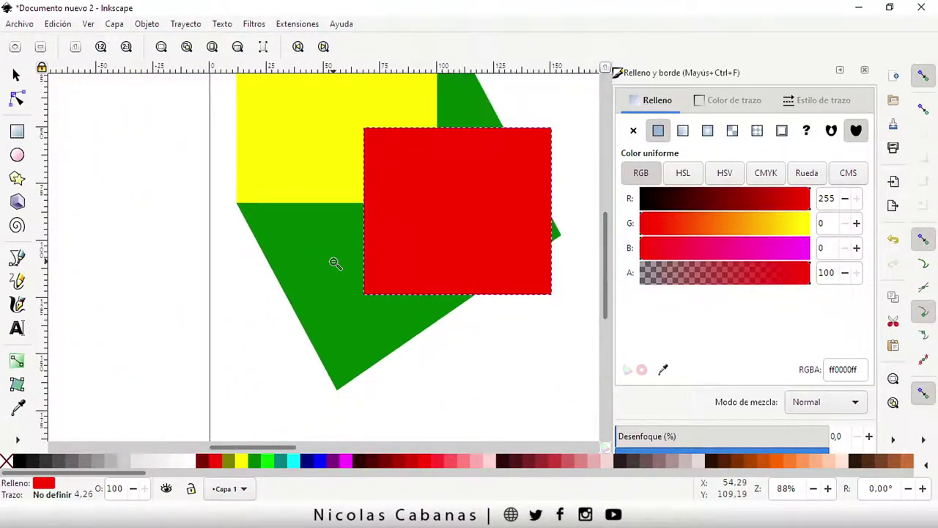
{"action": "left_click", "coordinate": [343, 262], "text": "shift"}
{"action": "left_click", "coordinate": [389, 276], "text": "shift"}
{"action": "left_click_drag", "start_coordinate": [402, 282], "coordinate": [268, 306]}
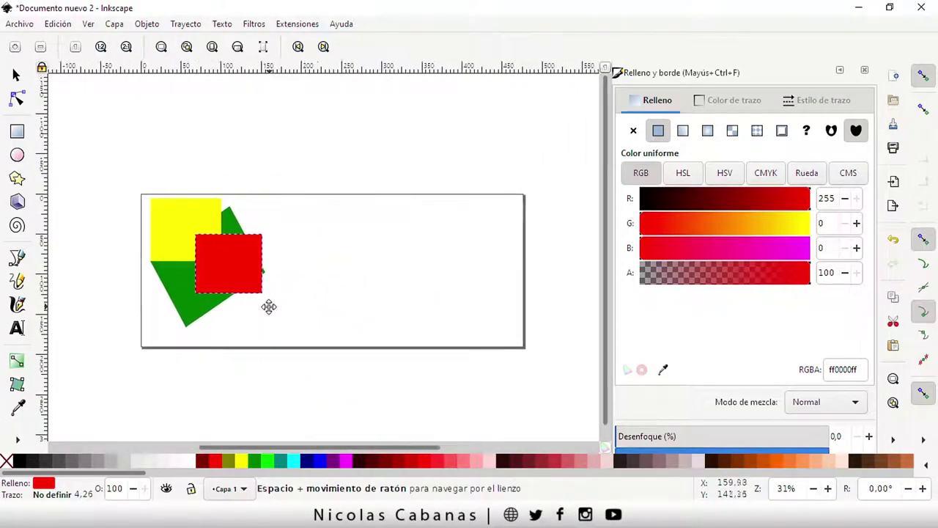
{"action": "left_click", "coordinate": [168, 275]}
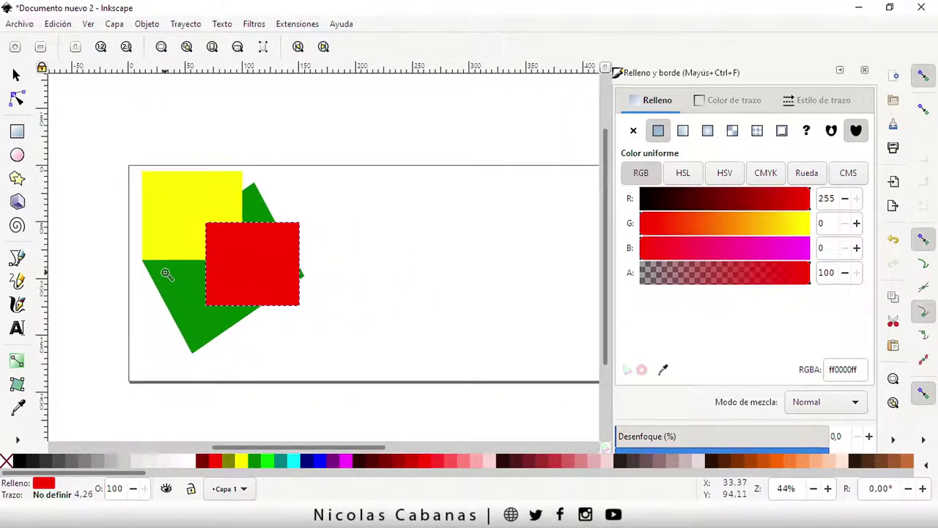
{"action": "left_click", "coordinate": [168, 274]}
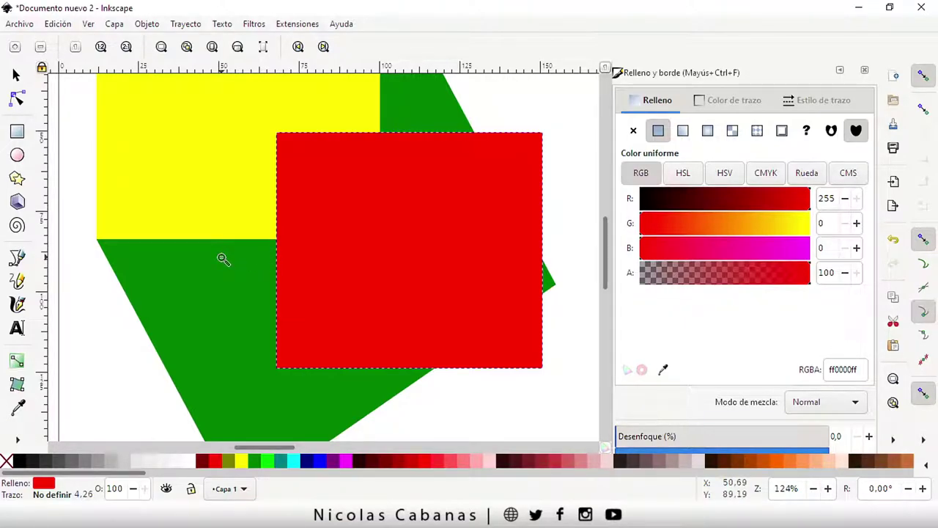
{"action": "left_click", "coordinate": [224, 259], "text": "shift"}
{"action": "left_click", "coordinate": [254, 262], "text": "shift"}
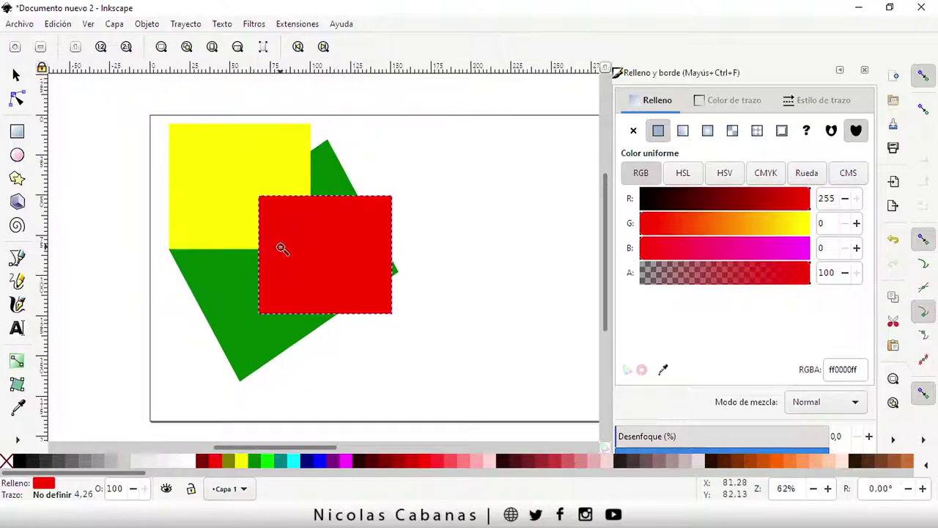
{"action": "left_click", "coordinate": [281, 249], "text": "shift"}
{"action": "left_click", "coordinate": [316, 254], "text": "shift"}
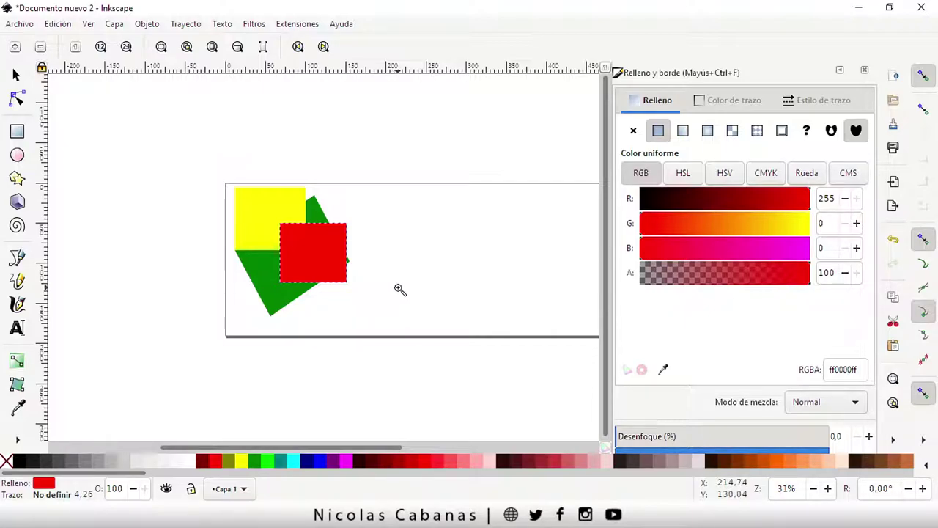
{"action": "left_click", "coordinate": [286, 247]}
{"action": "left_click", "coordinate": [285, 247]}
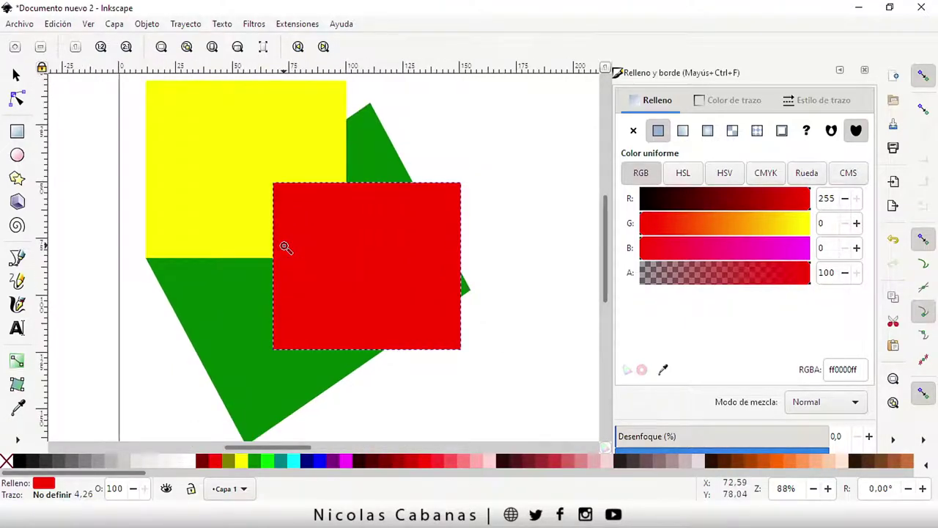
{"action": "left_click", "coordinate": [285, 247]}
{"action": "left_click", "coordinate": [285, 247], "text": "shift"}
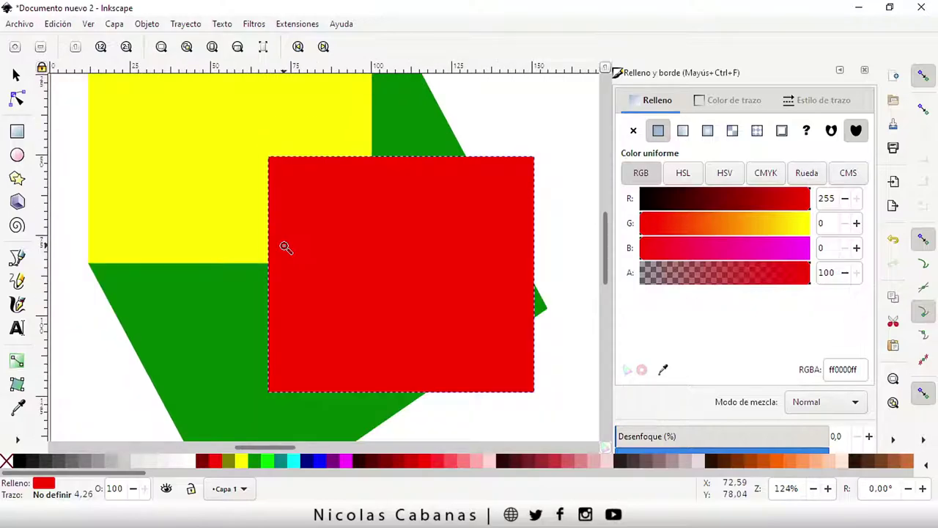
{"action": "left_click", "coordinate": [293, 247], "text": "shift"}
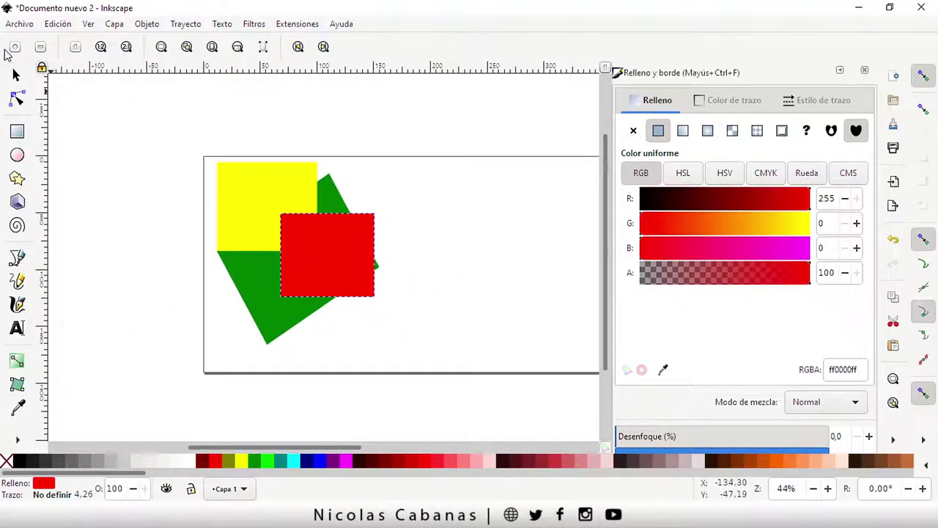
{"action": "left_click", "coordinate": [17, 47]}
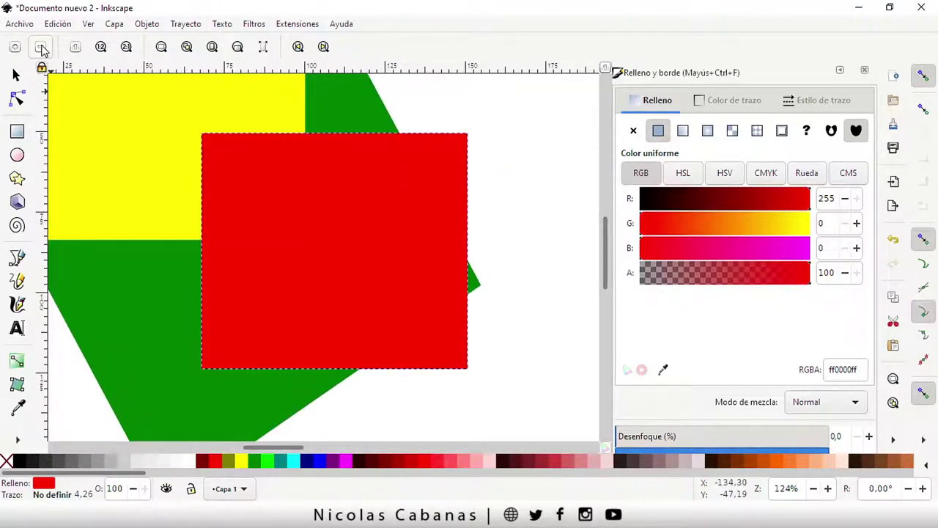
{"action": "left_click", "coordinate": [16, 47]}
{"action": "left_click", "coordinate": [16, 47]}
{"action": "left_click", "coordinate": [16, 47]}
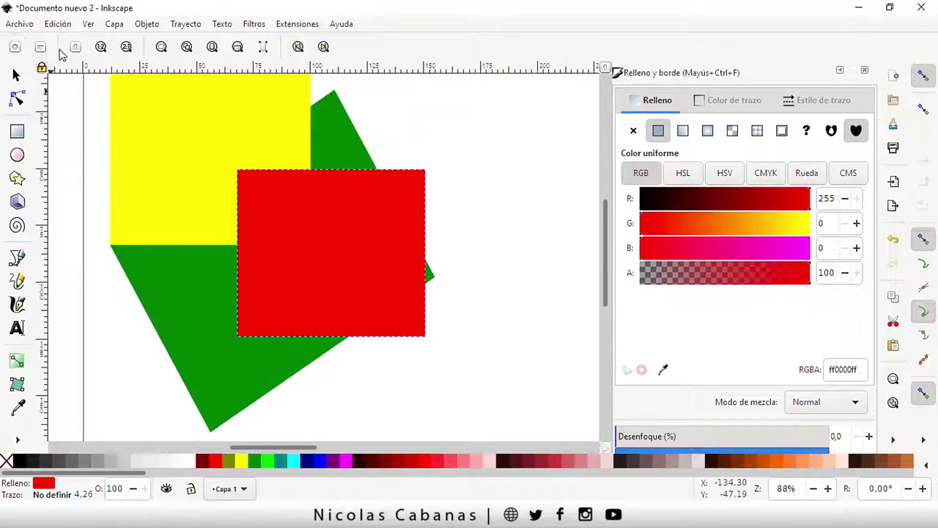
{"action": "key", "text": "s"}
{"action": "left_click", "coordinate": [312, 235]}
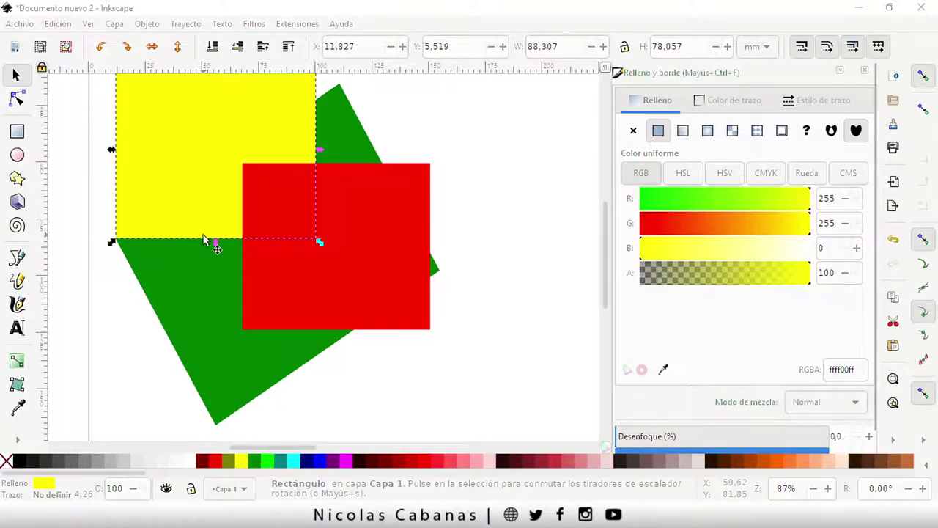
{"action": "scroll", "coordinate": [242, 220], "scroll_direction": "down", "scroll_amount": 1}
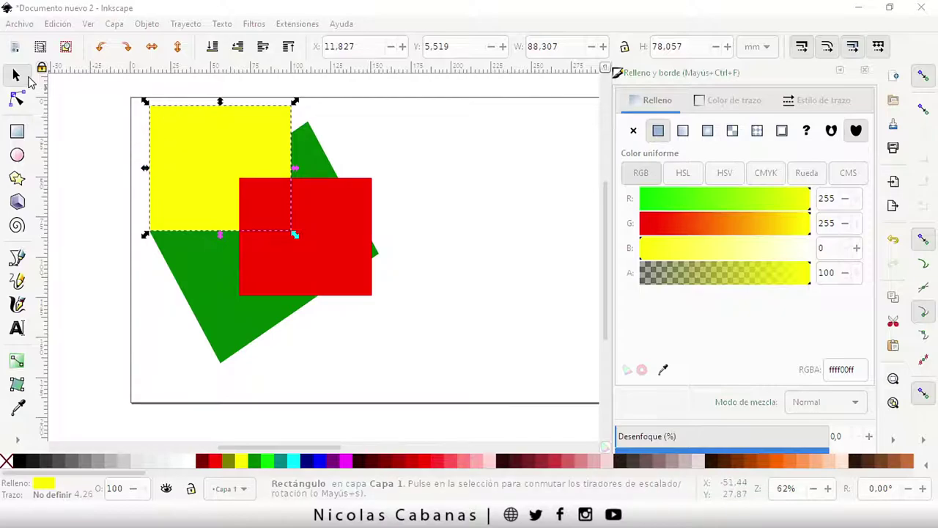
{"action": "key", "text": "z"}
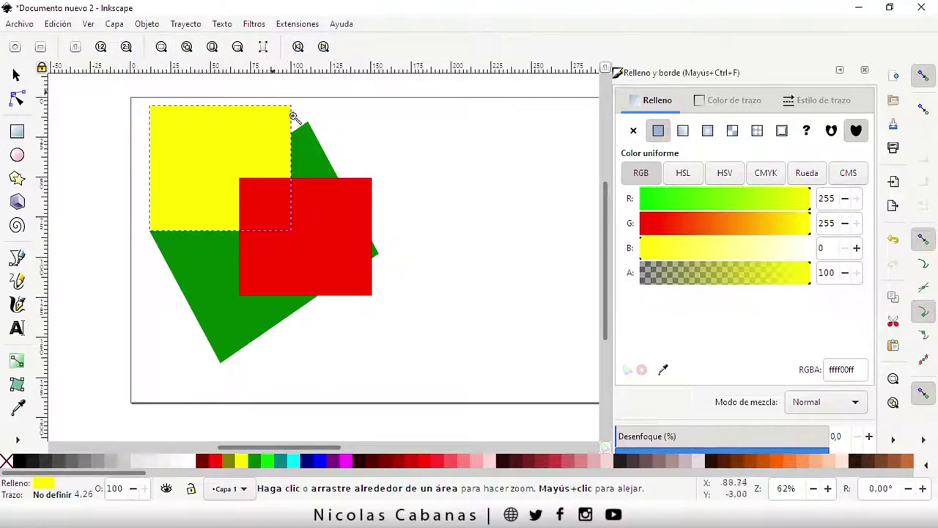
{"action": "left_click_drag", "start_coordinate": [607, 235], "coordinate": [607, 229]}
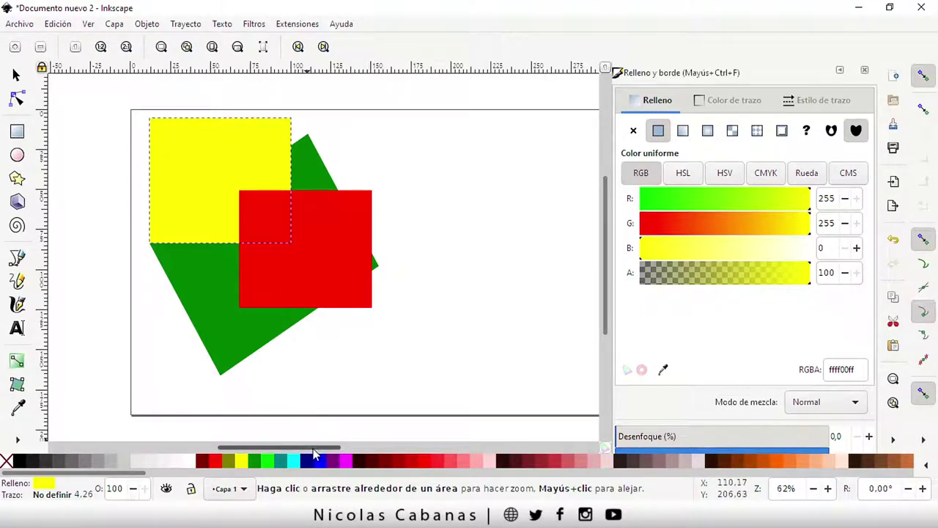
{"action": "left_click_drag", "start_coordinate": [314, 448], "coordinate": [337, 449]}
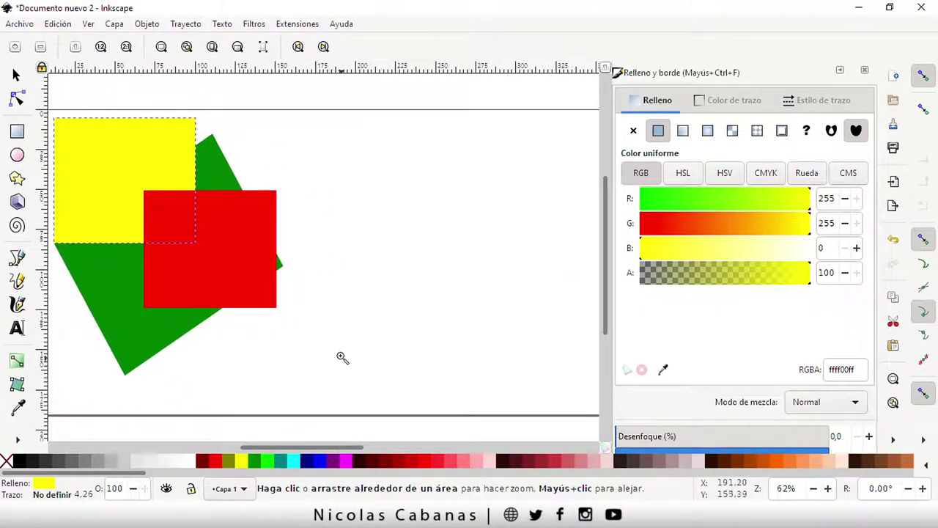
- Move the red square to the right and the green square further right
{"action": "left_click", "coordinate": [16, 76]}
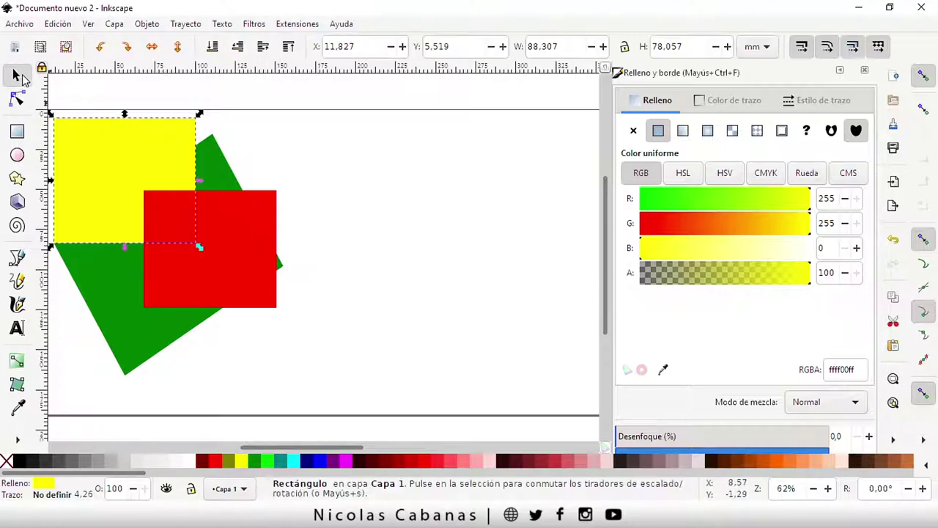
{"action": "mouse_move", "coordinate": [199, 245]}
{"action": "left_mouse_down"}
{"action": "mouse_move", "coordinate": [363, 211]}
{"action": "mouse_move", "coordinate": [366, 198]}
{"action": "left_mouse_up"}
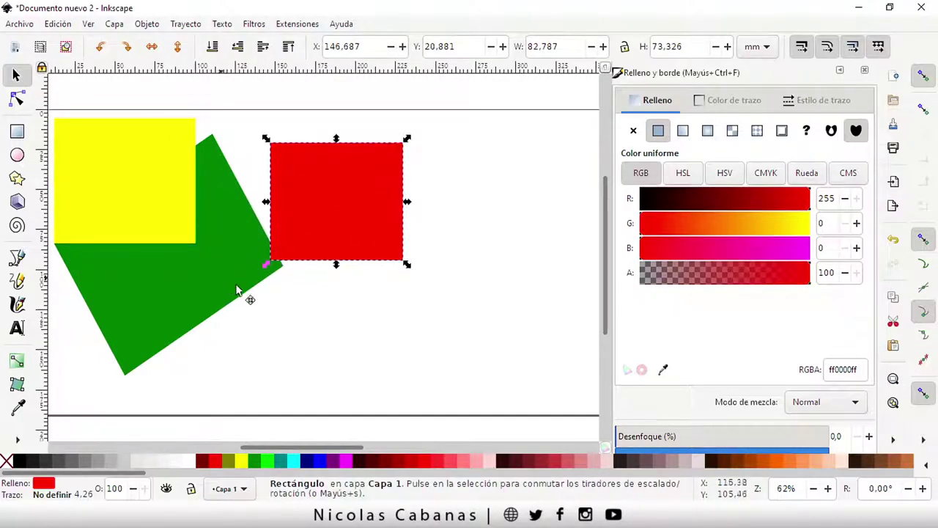
{"action": "left_click_drag", "start_coordinate": [168, 282], "coordinate": [456, 264]}
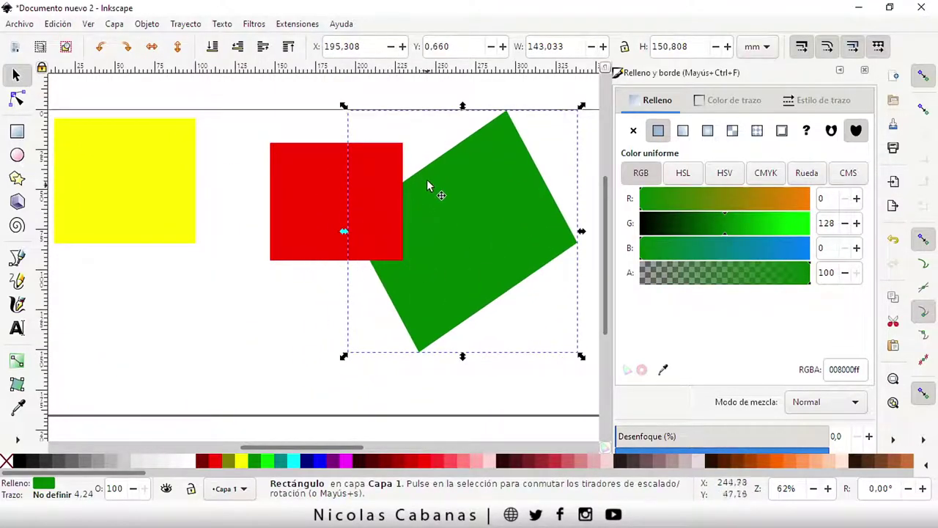
{"action": "left_click_drag", "start_coordinate": [480, 214], "coordinate": [485, 216]}
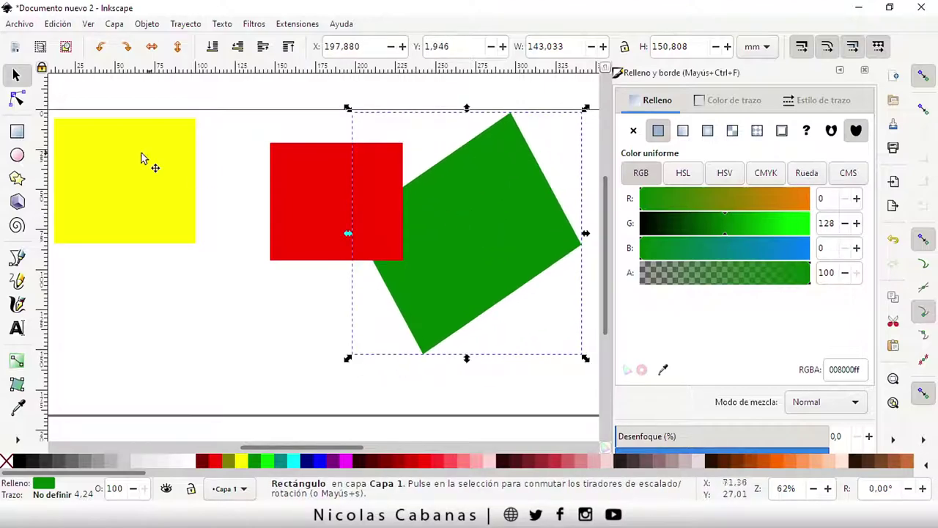
- Move the yellow square down-right, rescale it, tilt it, then open the Edición menu to undo
{"action": "left_click_drag", "start_coordinate": [132, 166], "coordinate": [175, 199]}
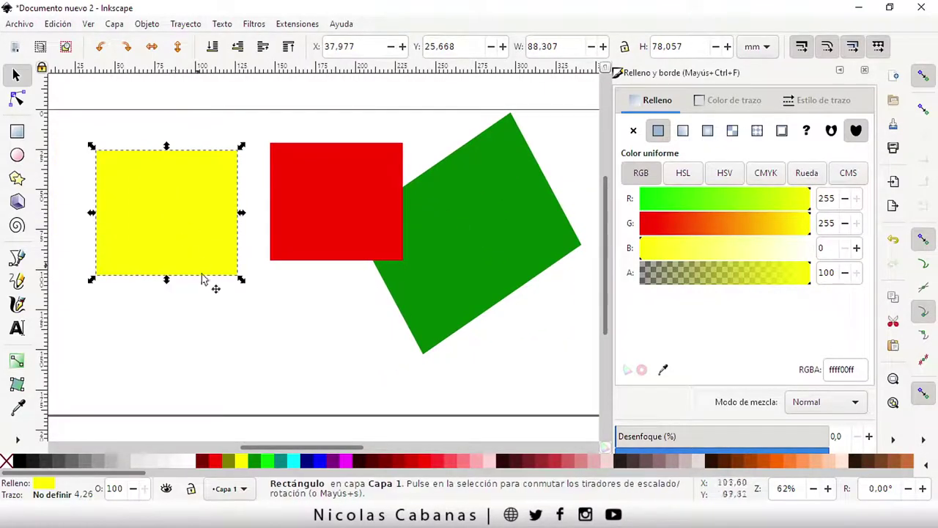
{"action": "mouse_move", "coordinate": [91, 147]}
{"action": "left_mouse_down"}
{"action": "mouse_move", "coordinate": [103, 146]}
{"action": "mouse_move", "coordinate": [87, 145]}
{"action": "left_mouse_up"}
{"action": "left_click", "coordinate": [162, 204]}
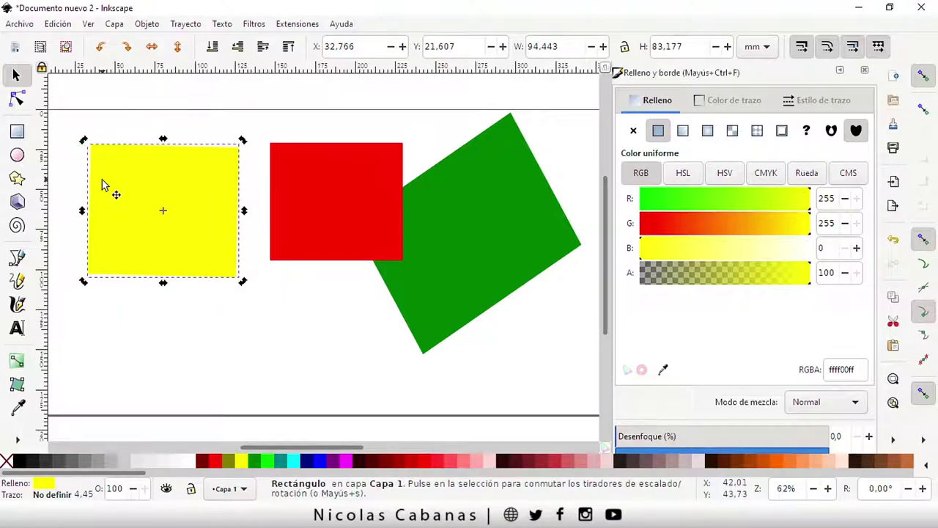
{"action": "left_click", "coordinate": [58, 23]}
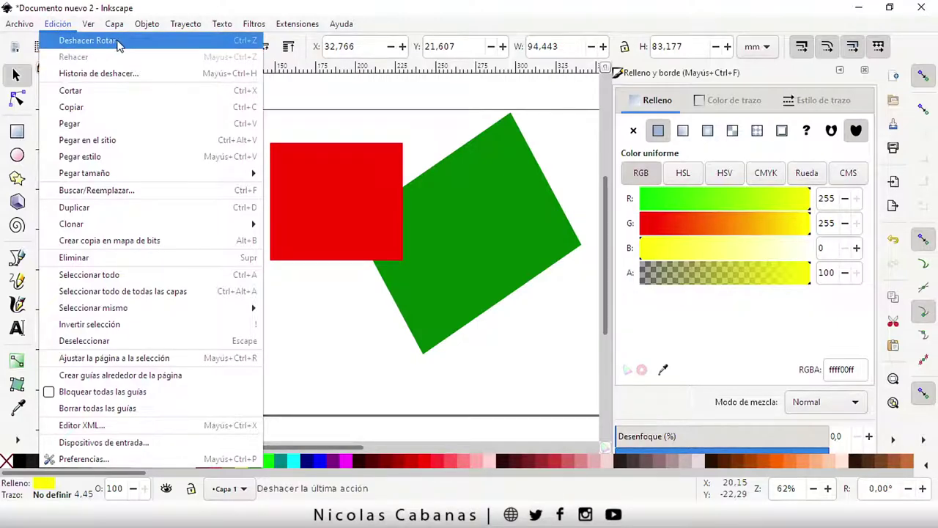
- Undo the yellow square's rotation, resize and move, and the green shape's last move
{"action": "left_click", "coordinate": [226, 43]}
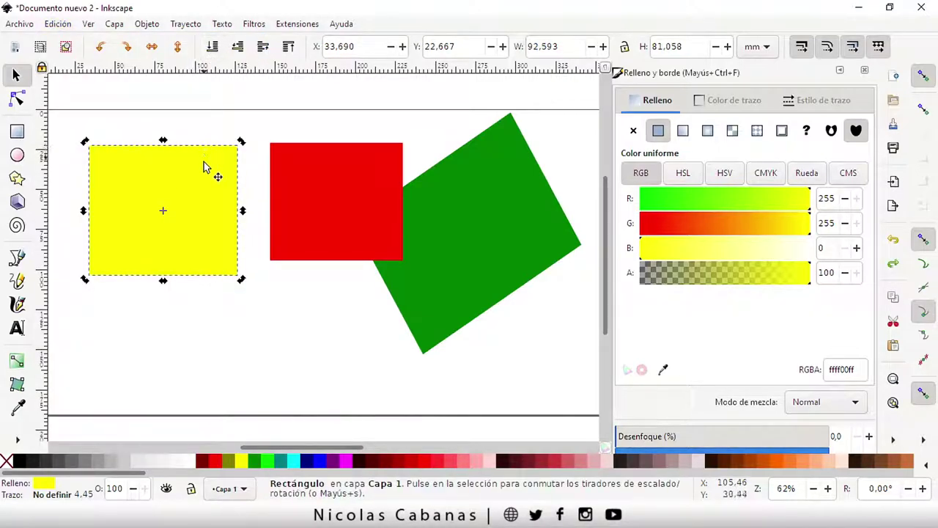
{"action": "left_click", "coordinate": [59, 23]}
{"action": "left_click", "coordinate": [78, 40]}
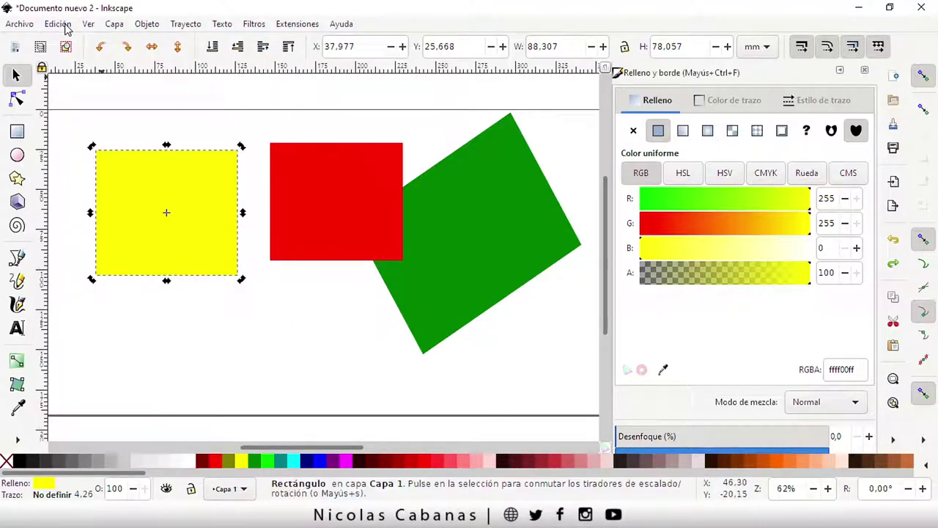
{"action": "left_click", "coordinate": [59, 23]}
{"action": "left_click", "coordinate": [76, 38]}
{"action": "left_click", "coordinate": [73, 40]}
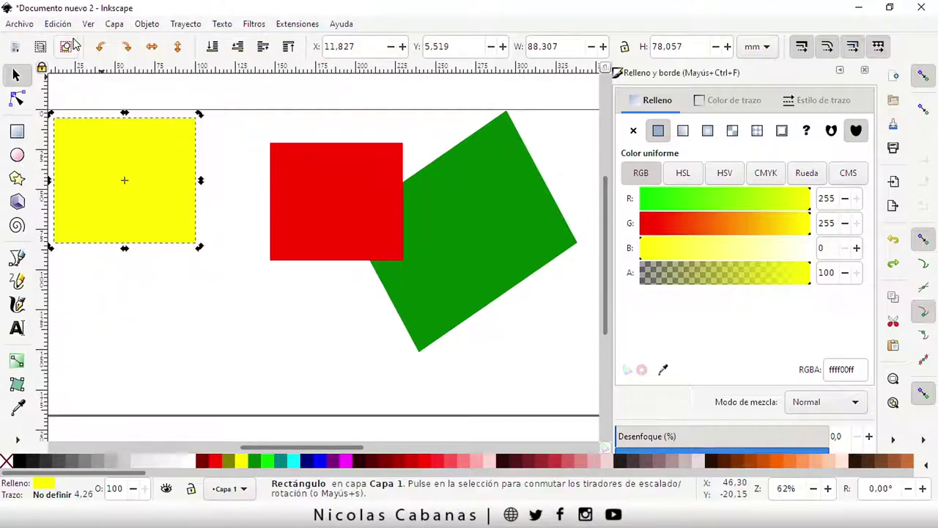
- Redo the green and yellow moves, leaving the yellow square upright left of the red one
{"action": "left_click", "coordinate": [59, 23]}
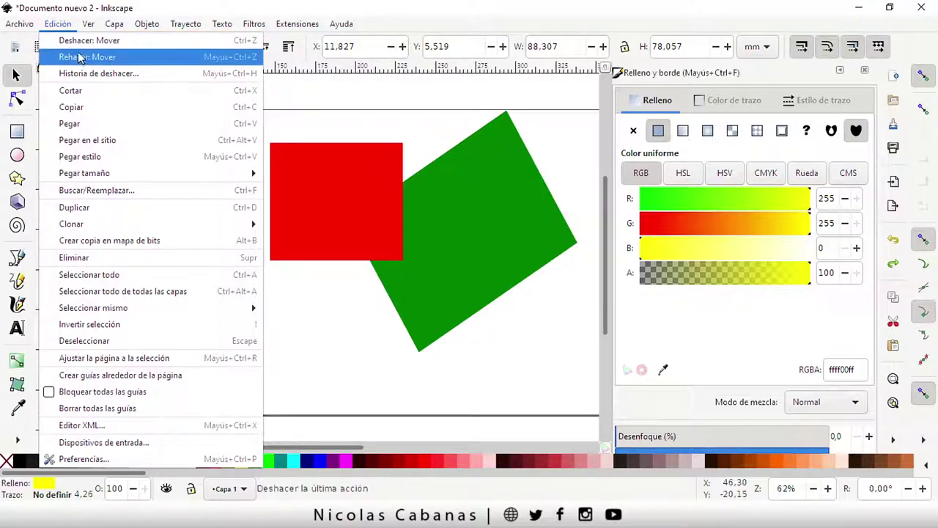
{"action": "left_click", "coordinate": [139, 57]}
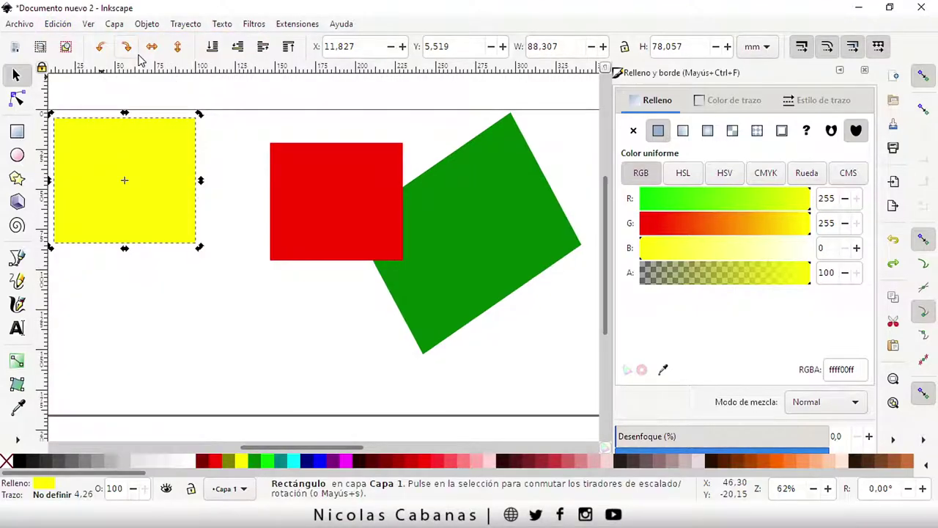
{"action": "left_click", "coordinate": [59, 24]}
{"action": "left_click", "coordinate": [103, 57]}
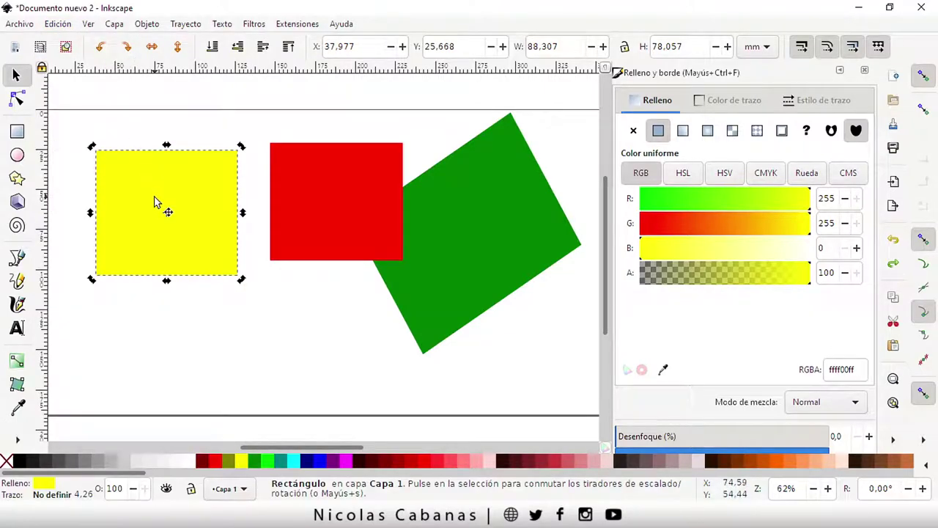
{"action": "left_click", "coordinate": [58, 26]}
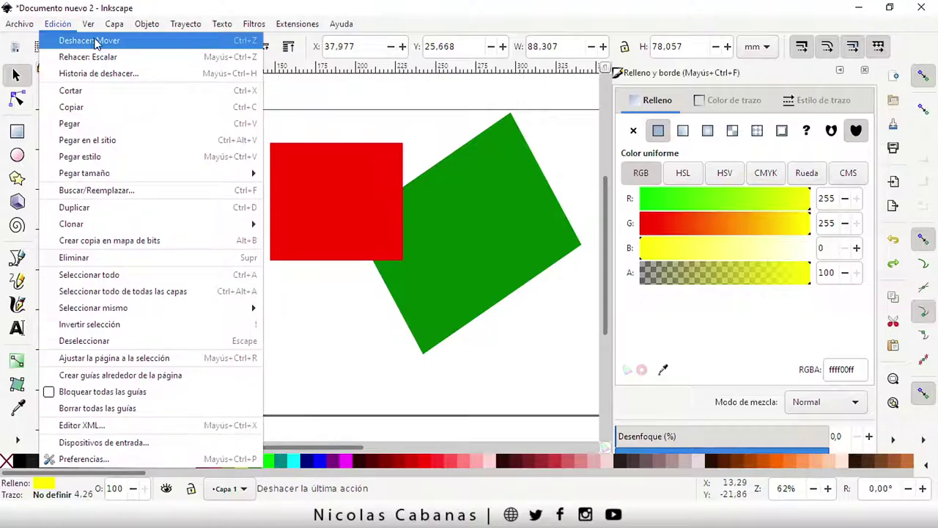
{"action": "left_click", "coordinate": [138, 12]}
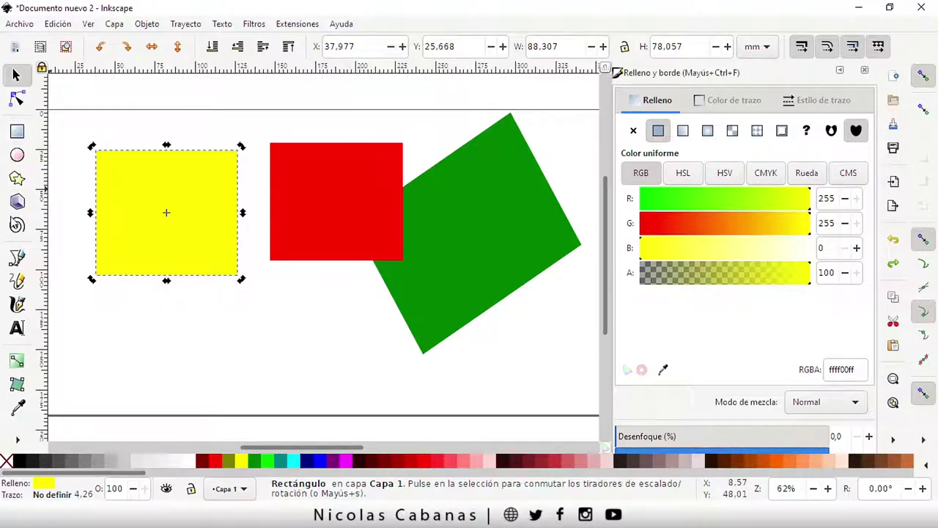
- Switch to the Zoom tool from the hidden tools and zoom in on the red square
{"action": "left_click", "coordinate": [17, 441]}
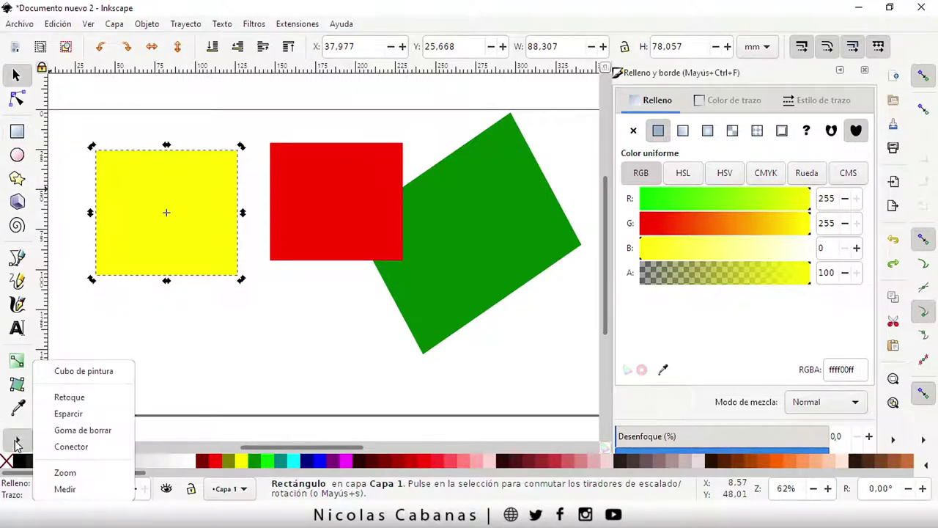
{"action": "left_click", "coordinate": [68, 473]}
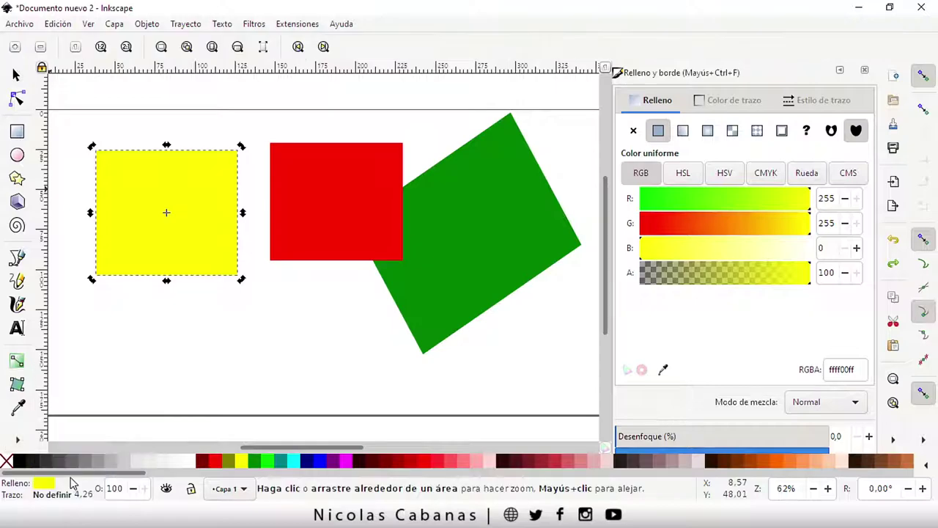
{"action": "left_click", "coordinate": [292, 203]}
{"action": "left_click", "coordinate": [290, 205]}
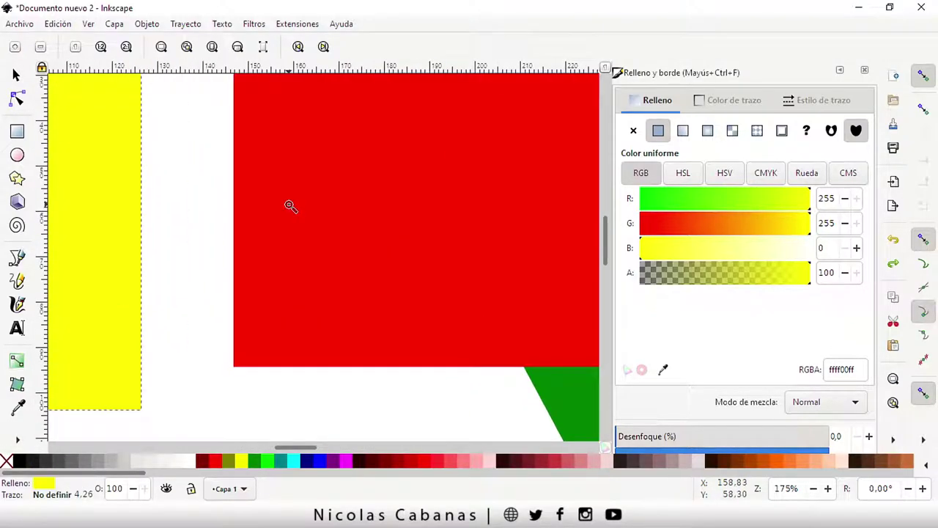
- Zoom back out and pan to recentre the whole page with all three squares
{"action": "left_click", "coordinate": [290, 208], "text": "shift"}
{"action": "left_click", "coordinate": [331, 233], "text": "shift"}
{"action": "left_click", "coordinate": [382, 231], "text": "shift"}
{"action": "left_click", "coordinate": [397, 228], "text": "shift"}
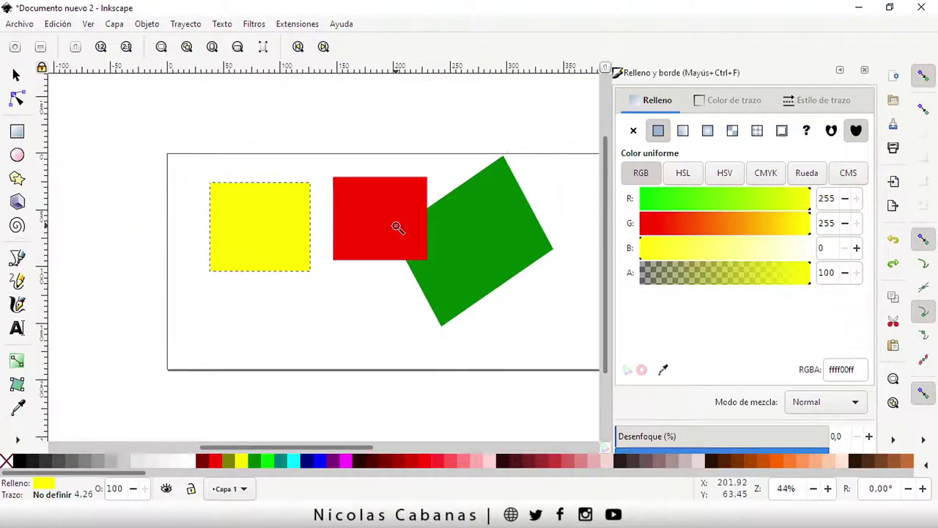
{"action": "mouse_move", "coordinate": [410, 223]}
{"action": "left_mouse_down"}
{"action": "mouse_move", "coordinate": [354, 250]}
{"action": "mouse_move", "coordinate": [265, 214]}
{"action": "left_mouse_up"}
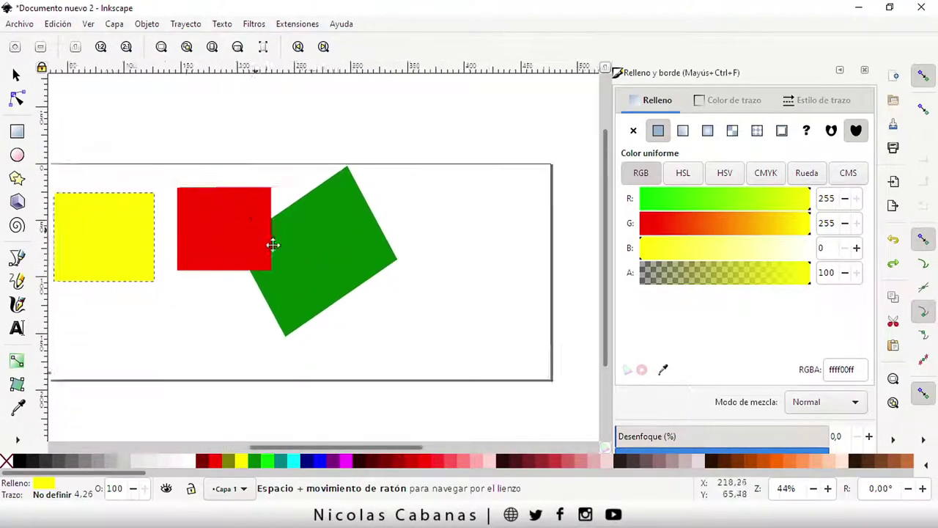
{"action": "left_click_drag", "start_coordinate": [265, 214], "coordinate": [308, 187]}
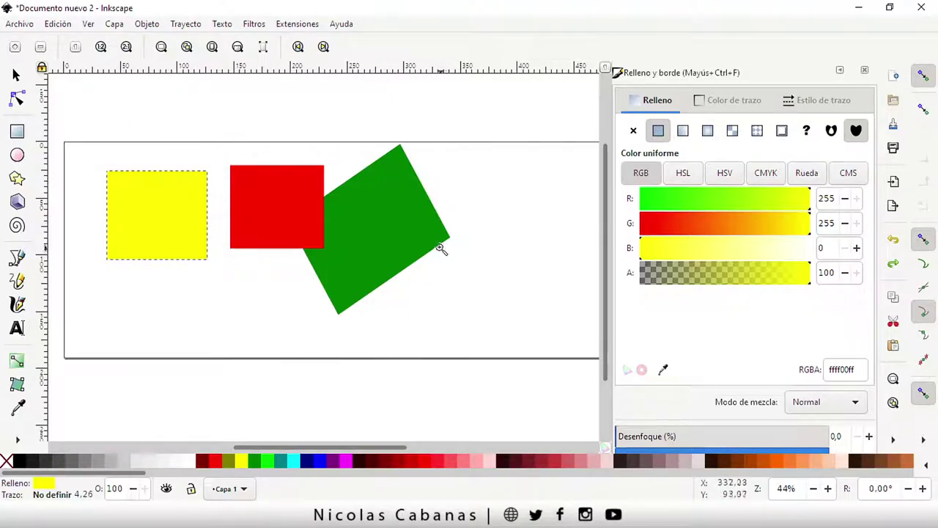
{"action": "left_click", "coordinate": [64, 23]}
{"action": "mouse_move", "coordinate": [20, 24]}
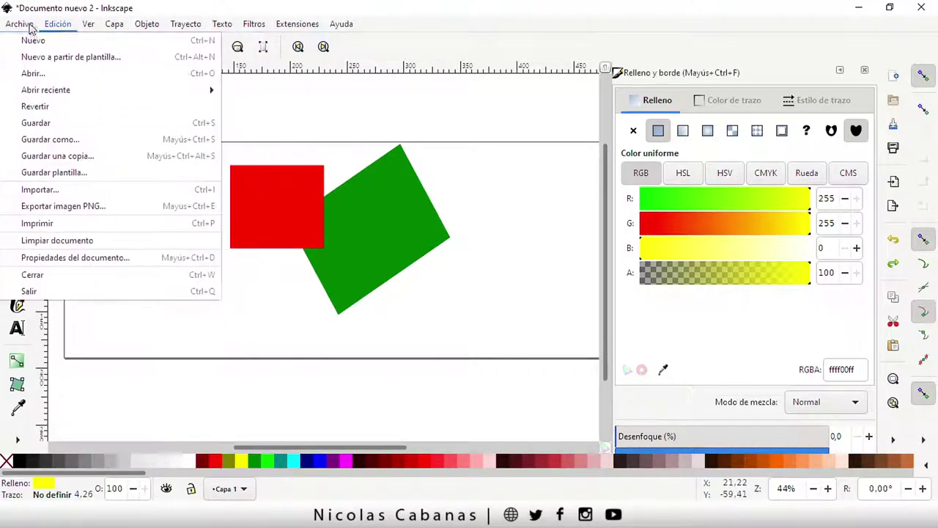
{"action": "left_click", "coordinate": [101, 258]}
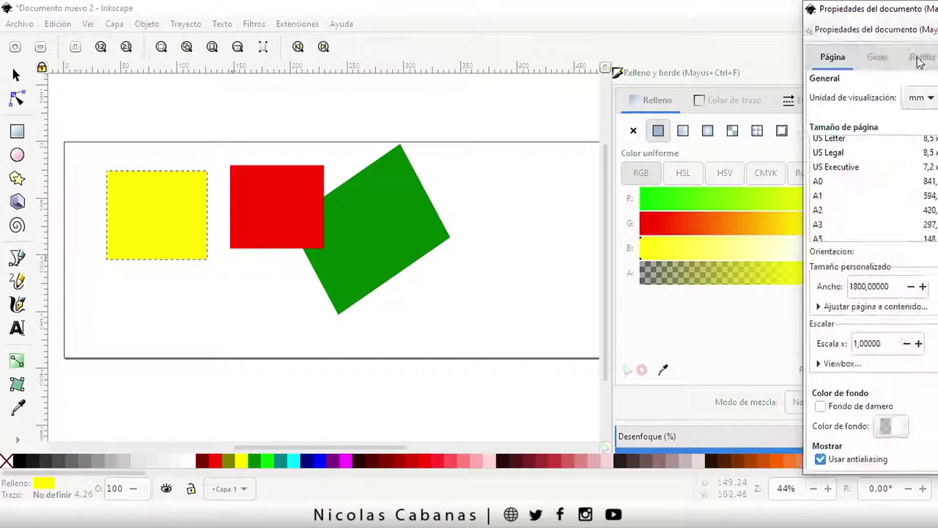
{"action": "left_click_drag", "start_coordinate": [920, 62], "coordinate": [403, 107]}
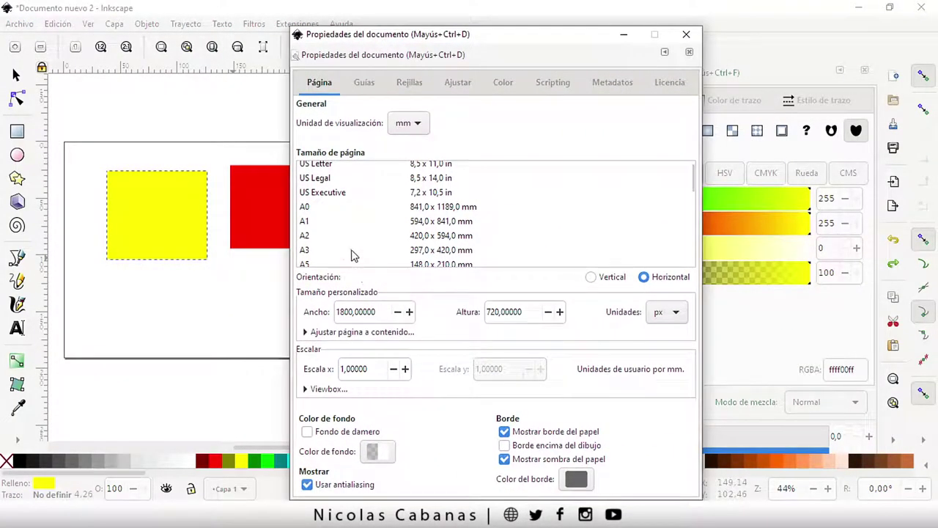
{"action": "double_click", "coordinate": [338, 311]}
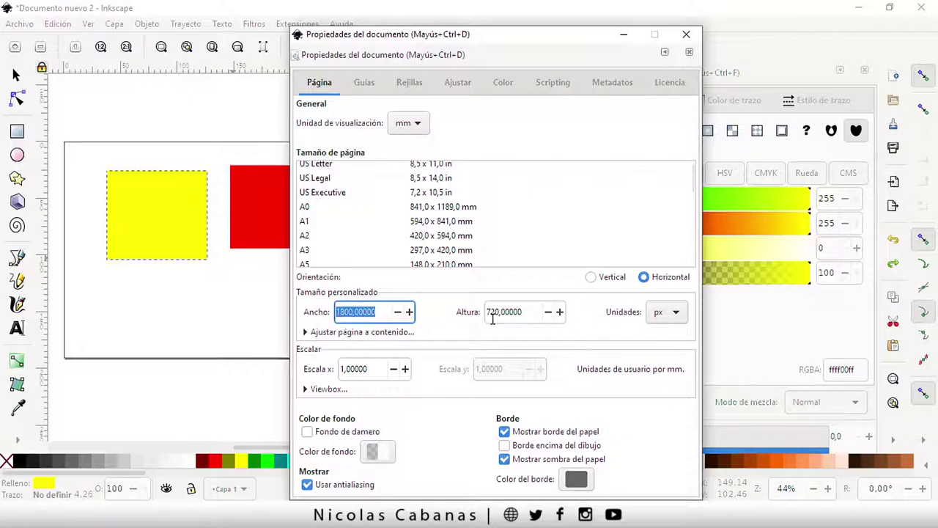
{"action": "left_click_drag", "start_coordinate": [492, 312], "coordinate": [534, 312]}
{"action": "left_click", "coordinate": [667, 312]}
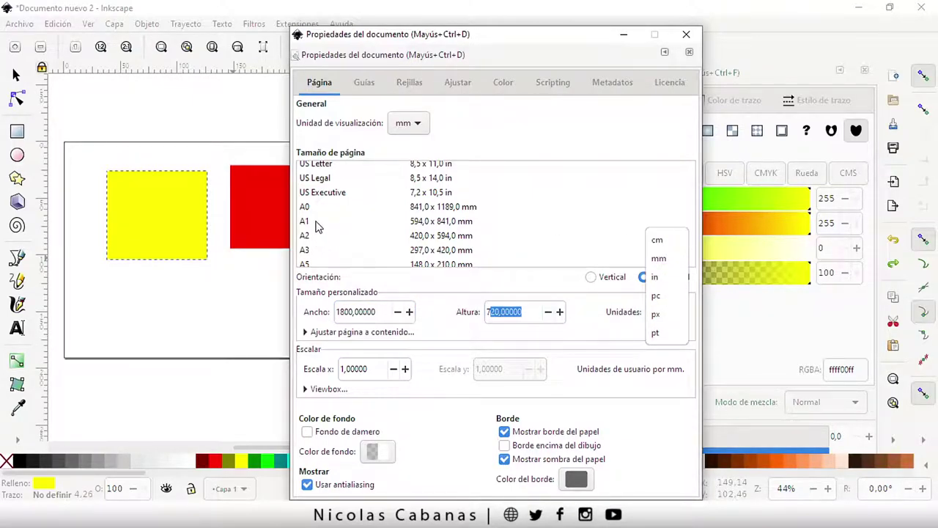
{"action": "left_click", "coordinate": [320, 247]}
{"action": "scroll", "coordinate": [317, 248], "scroll_direction": "down", "scroll_amount": 2}
{"action": "scroll", "coordinate": [314, 262], "scroll_direction": "down", "scroll_amount": 2}
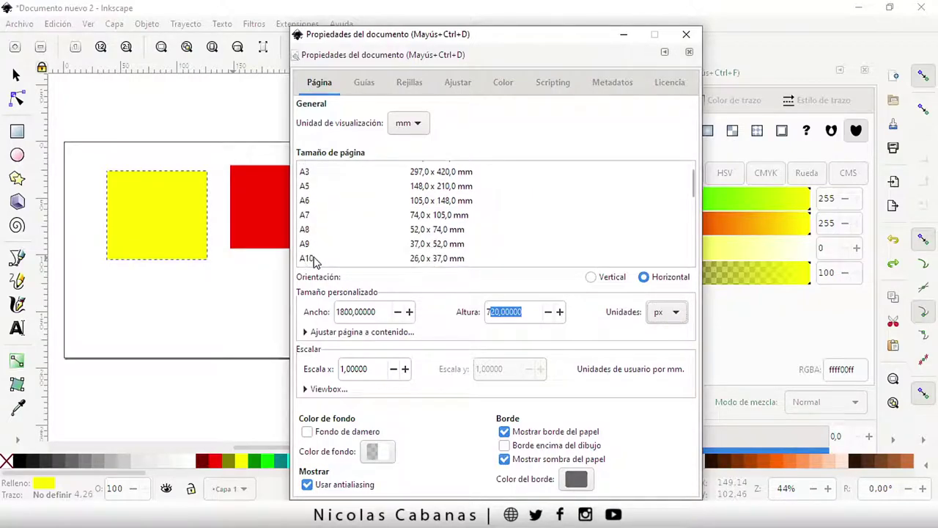
{"action": "scroll", "coordinate": [321, 231], "scroll_direction": "up", "scroll_amount": 2}
{"action": "scroll", "coordinate": [315, 220], "scroll_direction": "up", "scroll_amount": 3}
{"action": "left_click", "coordinate": [315, 168]}
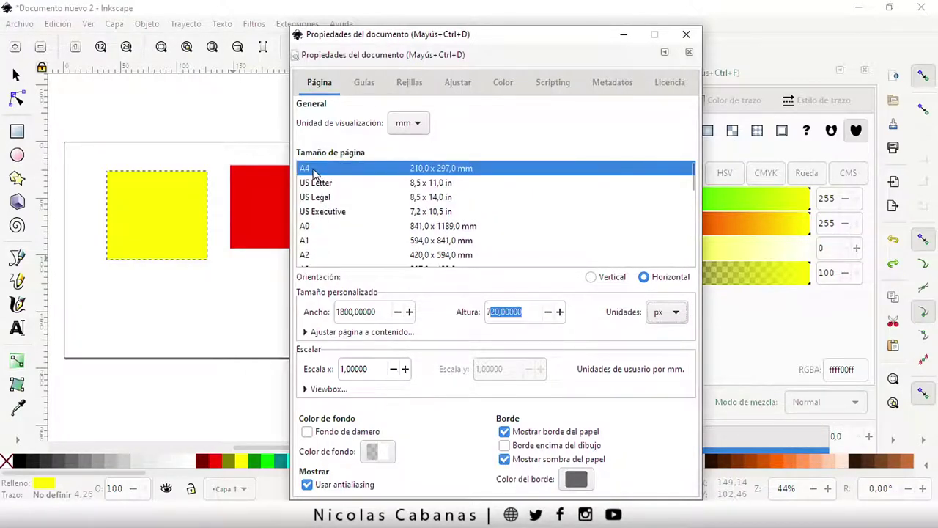
{"action": "left_click", "coordinate": [690, 53]}
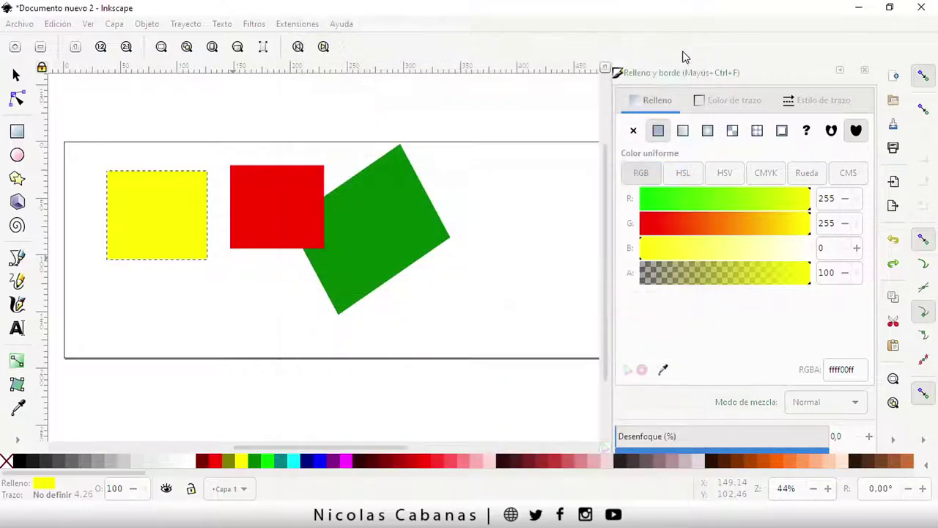
- In Propiedades del documento, set the page size to A4 with Vertical orientation
{"action": "left_click", "coordinate": [332, 280], "text": "shift"}
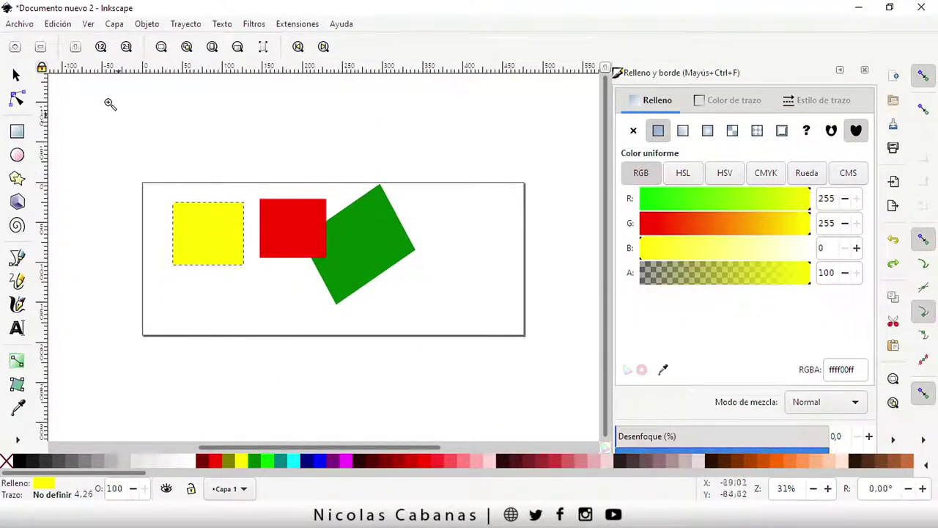
{"action": "left_click", "coordinate": [14, 23]}
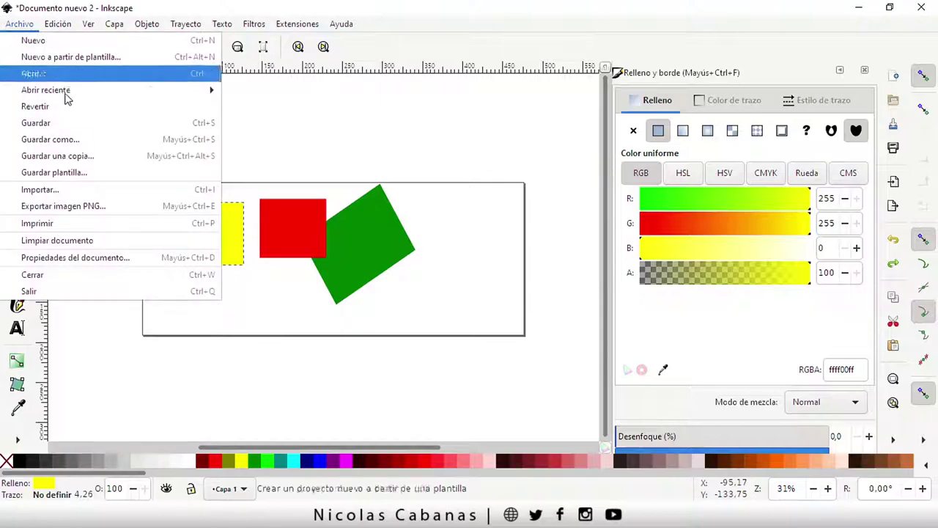
{"action": "left_click", "coordinate": [73, 257]}
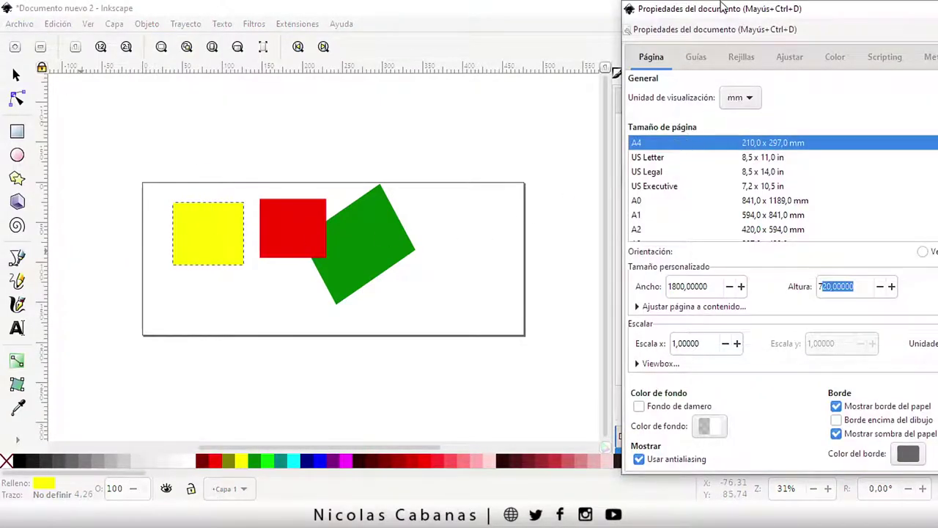
{"action": "left_click_drag", "start_coordinate": [722, 7], "coordinate": [424, 19]}
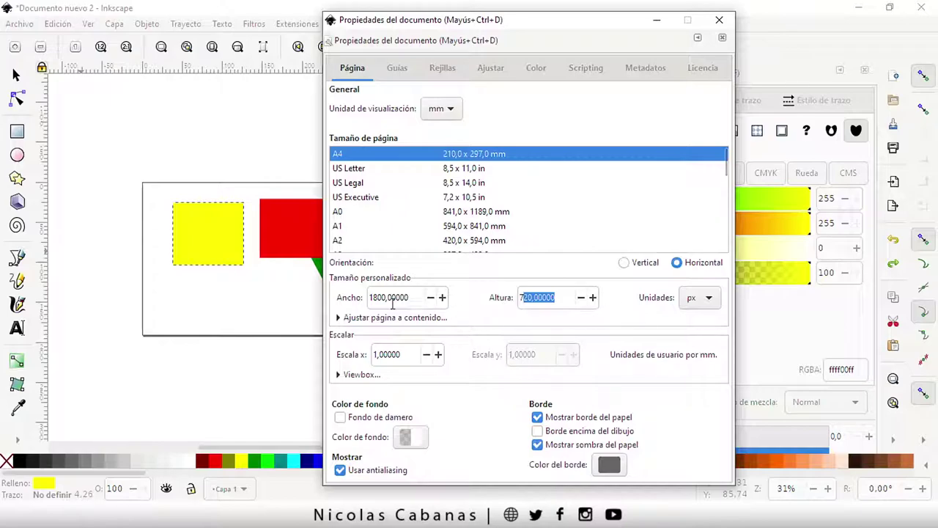
{"action": "left_click", "coordinate": [350, 156]}
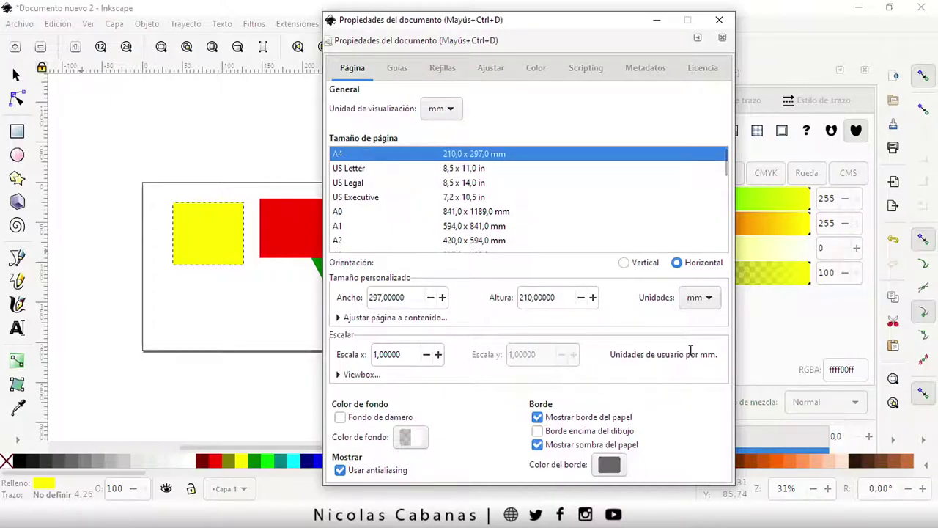
{"action": "left_click", "coordinate": [623, 262]}
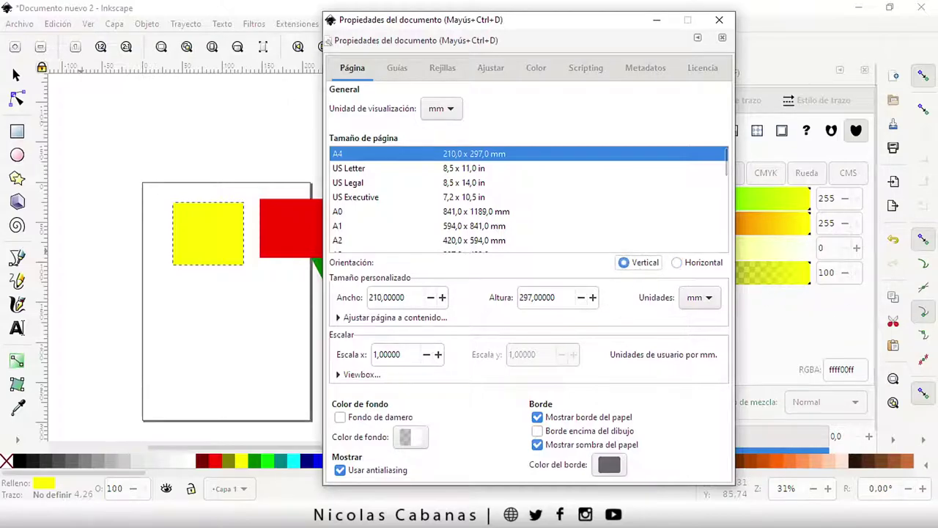
{"action": "left_click_drag", "start_coordinate": [452, 42], "coordinate": [503, 43]}
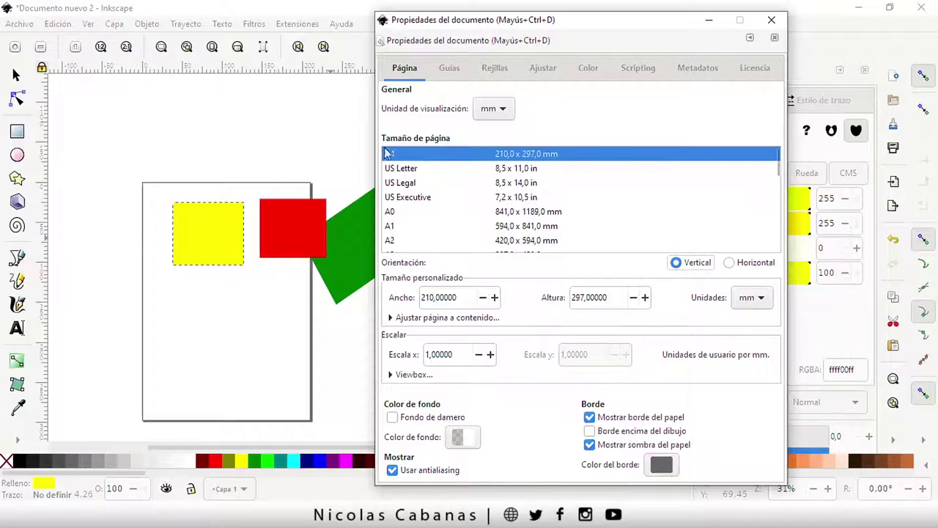
{"action": "left_click", "coordinate": [774, 38]}
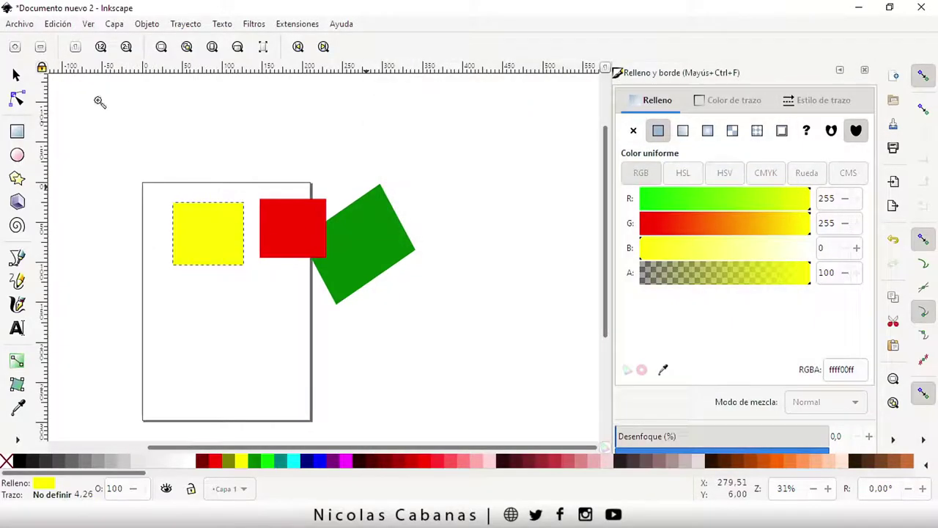
- Open Document Properties and try the A3 and then A5 page sizes
{"action": "left_click", "coordinate": [30, 25]}
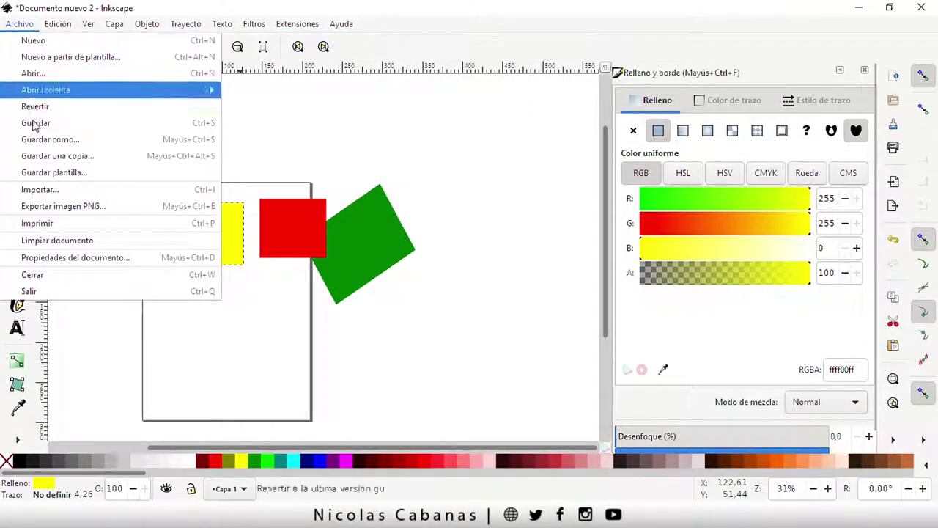
{"action": "left_click", "coordinate": [63, 258]}
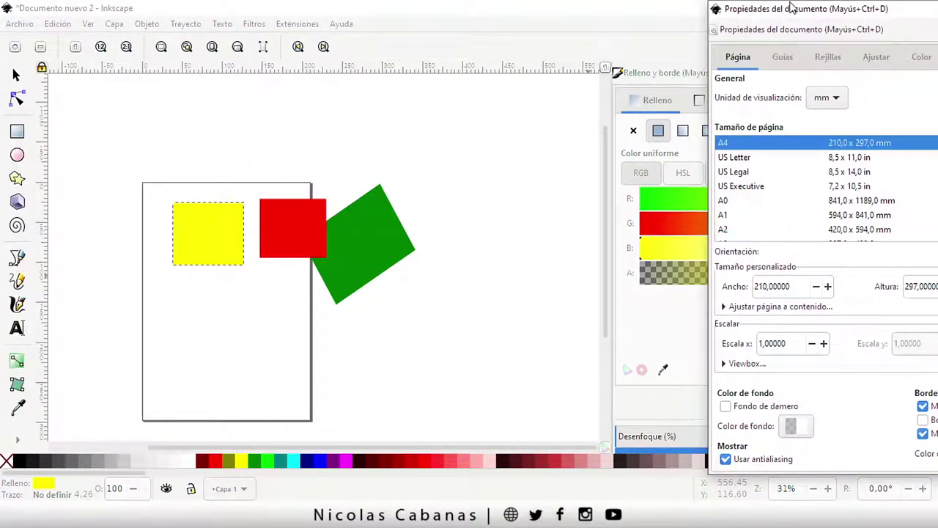
{"action": "left_click_drag", "start_coordinate": [782, 14], "coordinate": [624, 20]}
{"action": "scroll", "coordinate": [592, 232], "scroll_direction": "down", "scroll_amount": 1}
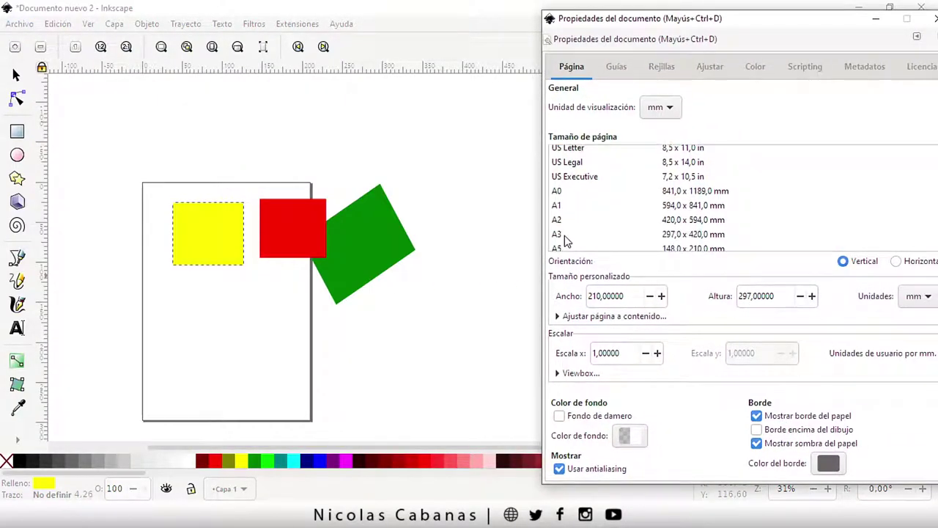
{"action": "left_click", "coordinate": [564, 236]}
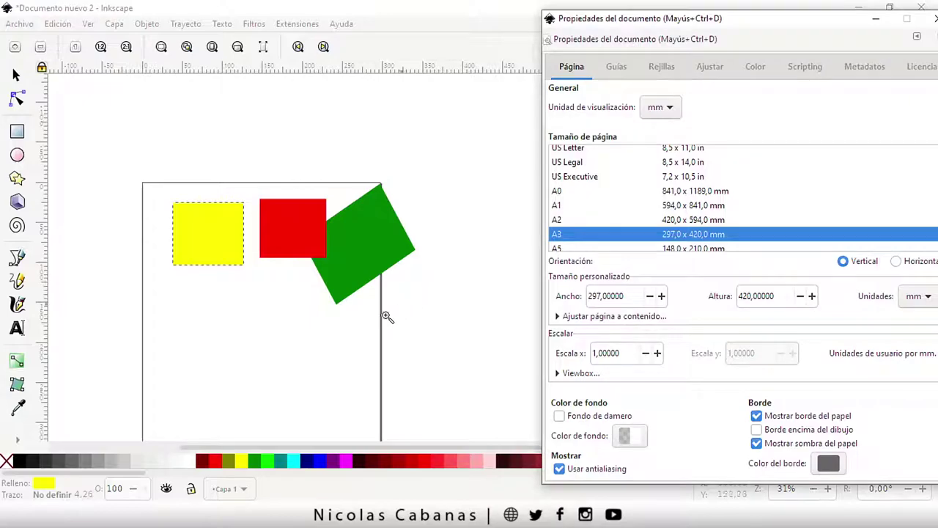
{"action": "scroll", "coordinate": [345, 357], "scroll_direction": "down", "scroll_amount": 1}
{"action": "scroll", "coordinate": [342, 363], "scroll_direction": "down", "scroll_amount": 1}
{"action": "scroll", "coordinate": [342, 365], "scroll_direction": "down", "scroll_amount": 1}
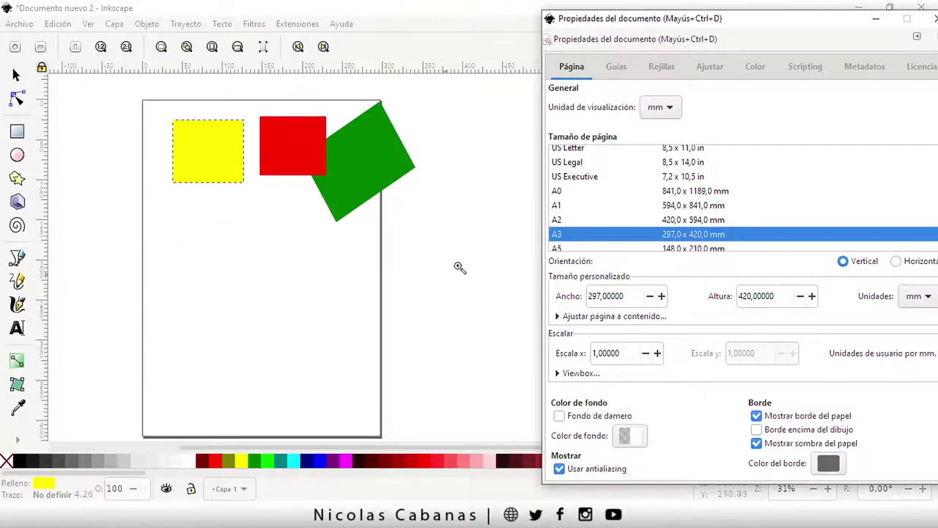
{"action": "left_click", "coordinate": [564, 249]}
- Set the page back to A4 portrait, 210 × 297 mm, and close Document Properties
{"action": "scroll", "coordinate": [571, 207], "scroll_direction": "up", "scroll_amount": 3}
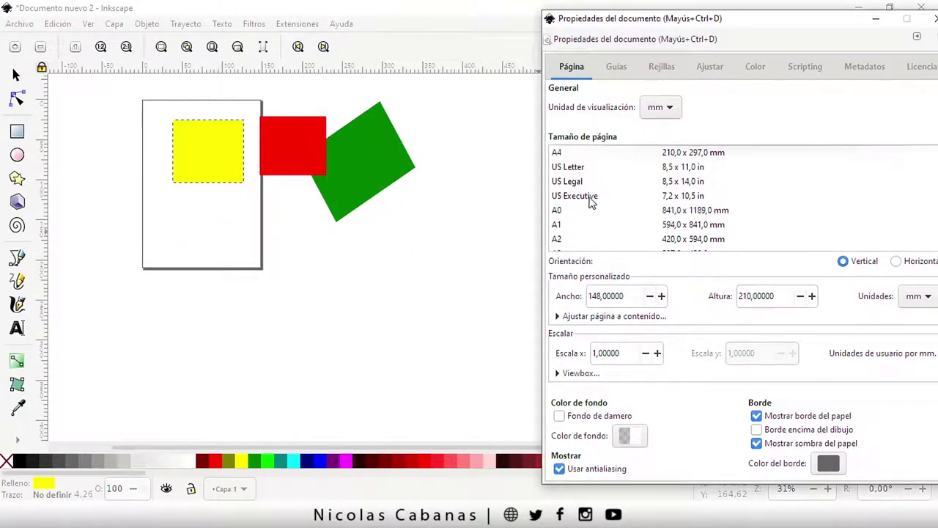
{"action": "left_click", "coordinate": [576, 158]}
{"action": "scroll", "coordinate": [594, 212], "scroll_direction": "down", "scroll_amount": 3}
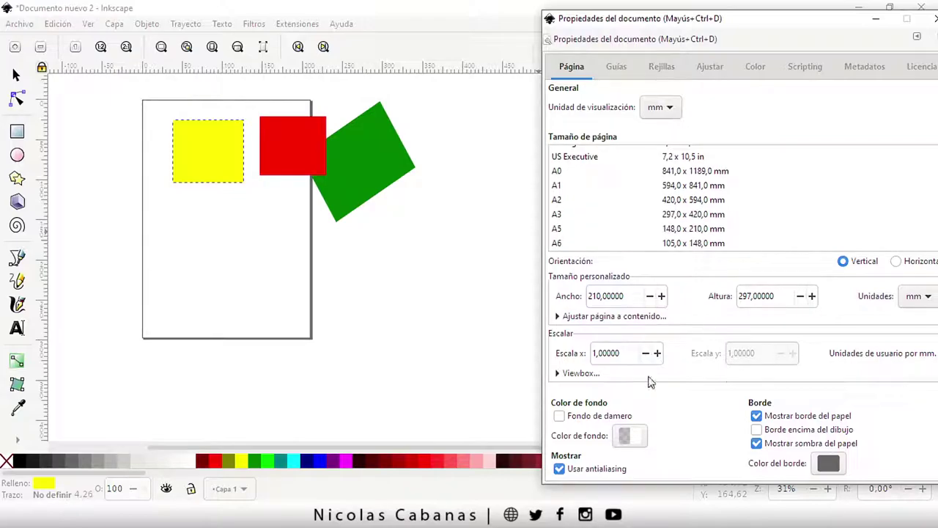
{"action": "double_click", "coordinate": [613, 296]}
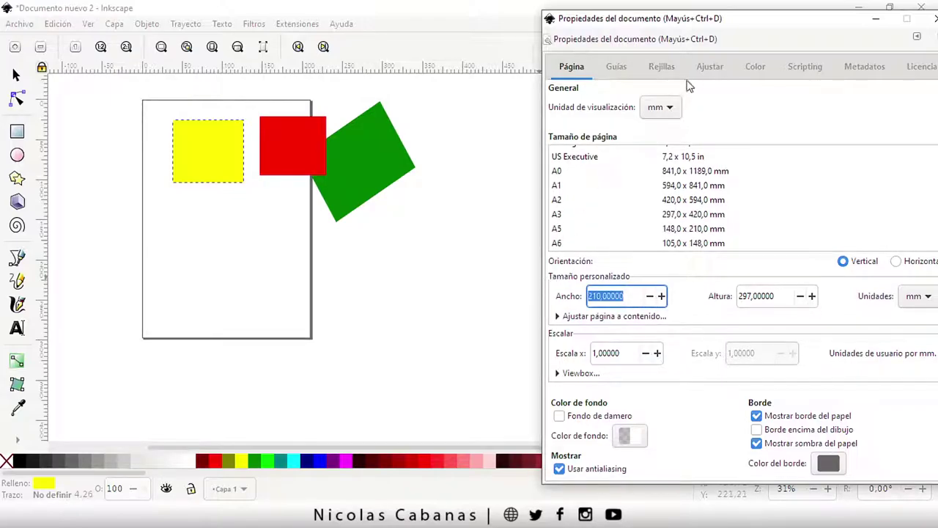
{"action": "left_click_drag", "start_coordinate": [693, 20], "coordinate": [538, 25]}
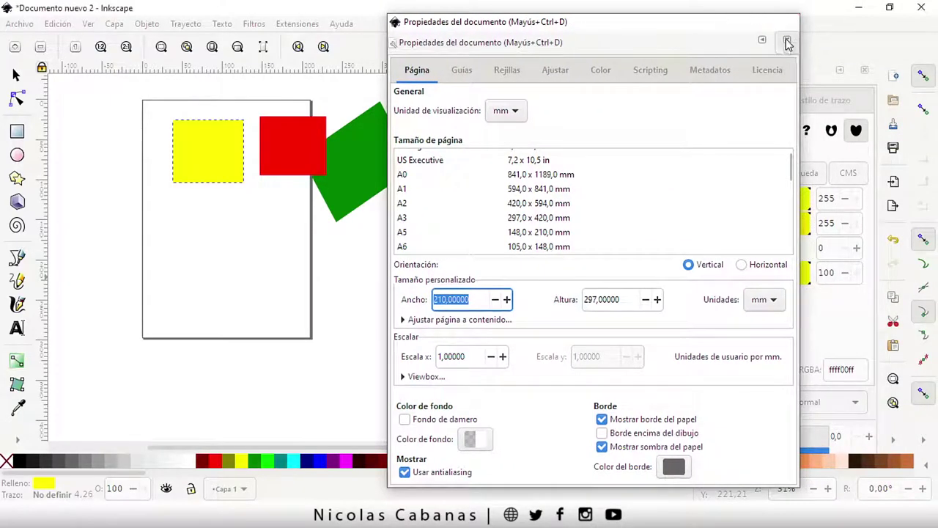
{"action": "left_click", "coordinate": [787, 43]}
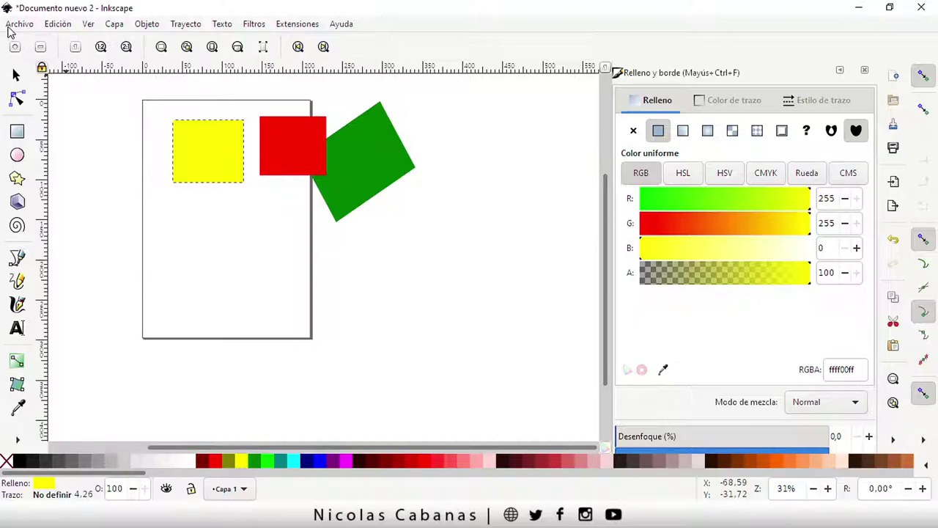
- Open the Archivo menu to reach Guardar como
{"action": "left_click", "coordinate": [18, 24]}
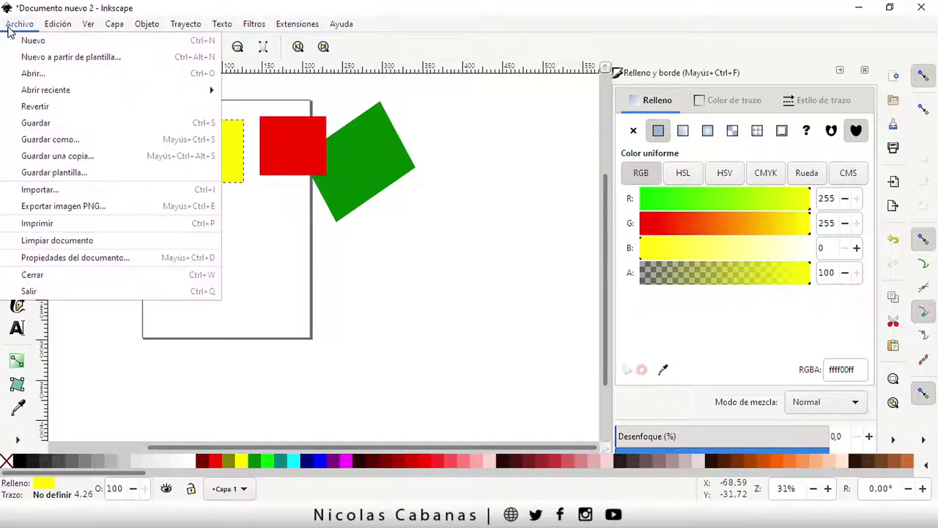
- Save as PRUEBA.svg on the Desktop, renaming dibujo.svg and keeping SVG de Inkscape format
{"action": "left_click", "coordinate": [49, 141]}
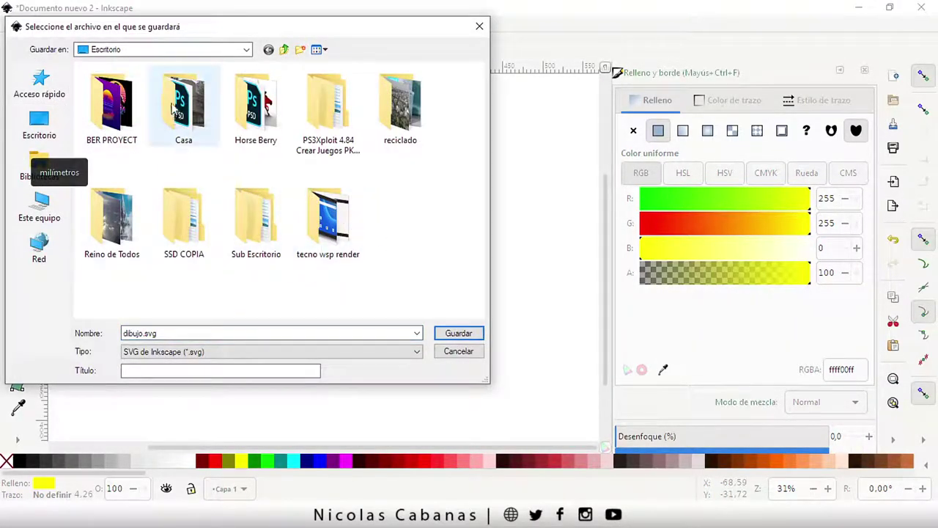
{"action": "left_click", "coordinate": [407, 331]}
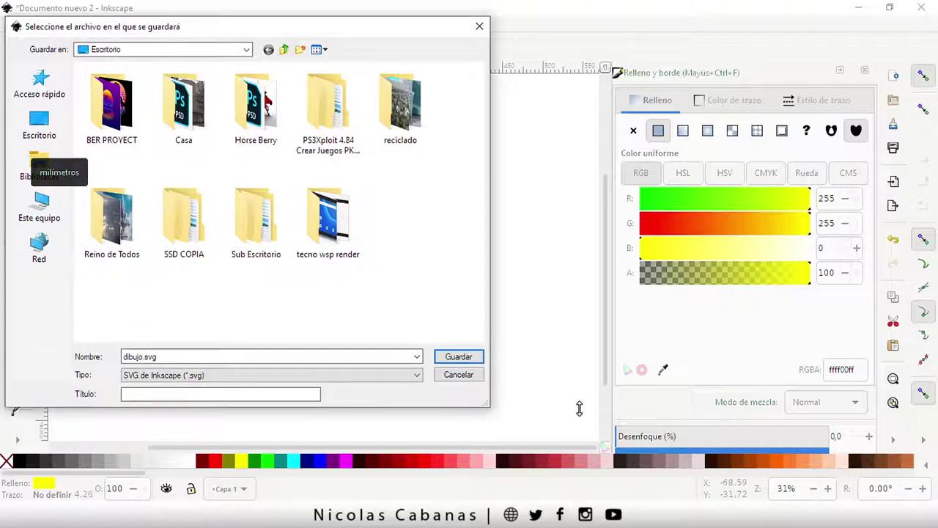
{"action": "left_click_drag", "start_coordinate": [484, 379], "coordinate": [485, 401]}
{"action": "left_click_drag", "start_coordinate": [217, 28], "coordinate": [378, 38]}
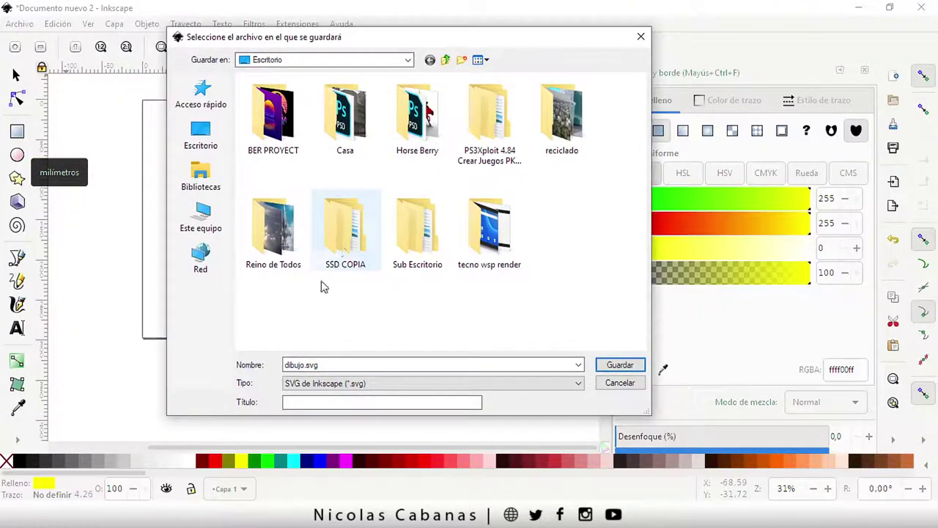
{"action": "double_click", "coordinate": [300, 365]}
{"action": "left_click", "coordinate": [302, 365]}
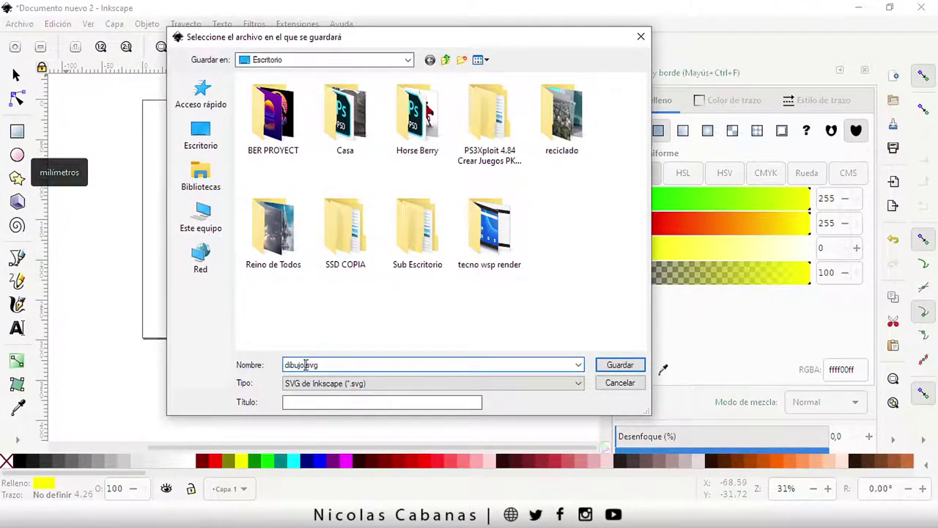
{"action": "left_click_drag", "start_coordinate": [305, 364], "coordinate": [287, 368]}
{"action": "type", "text": "PRUEBA"}
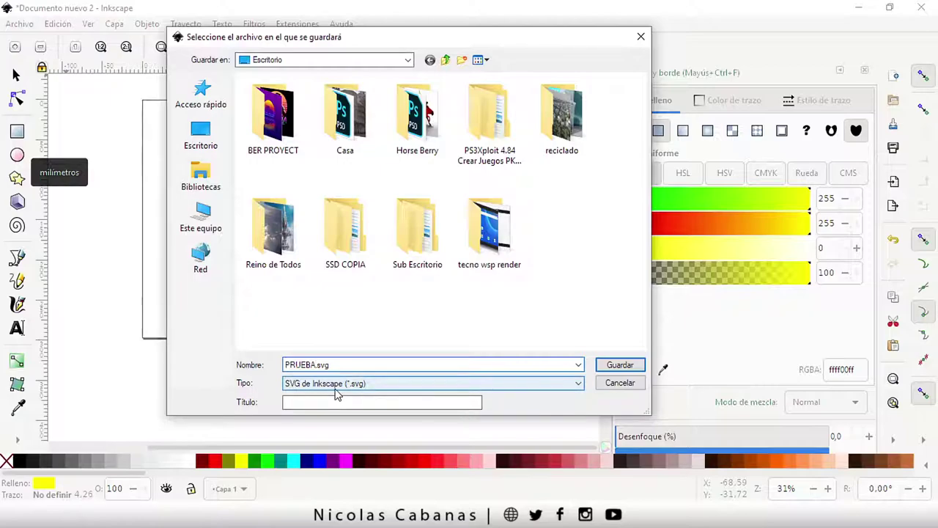
{"action": "left_click", "coordinate": [337, 391]}
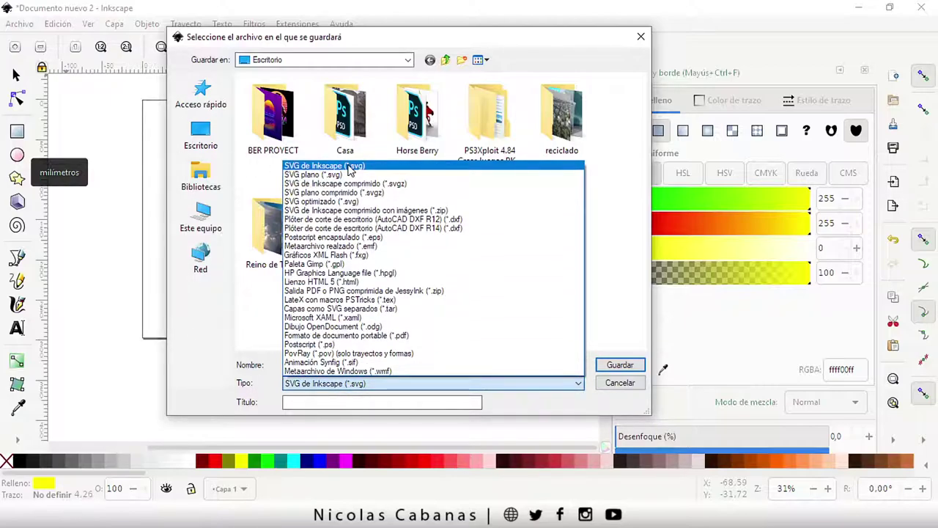
{"action": "left_click", "coordinate": [350, 167]}
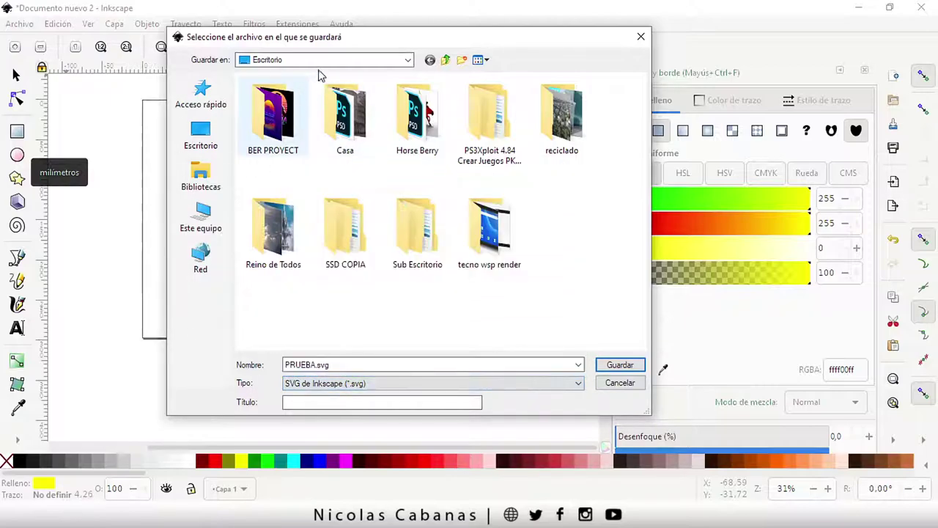
{"action": "left_click", "coordinate": [628, 365]}
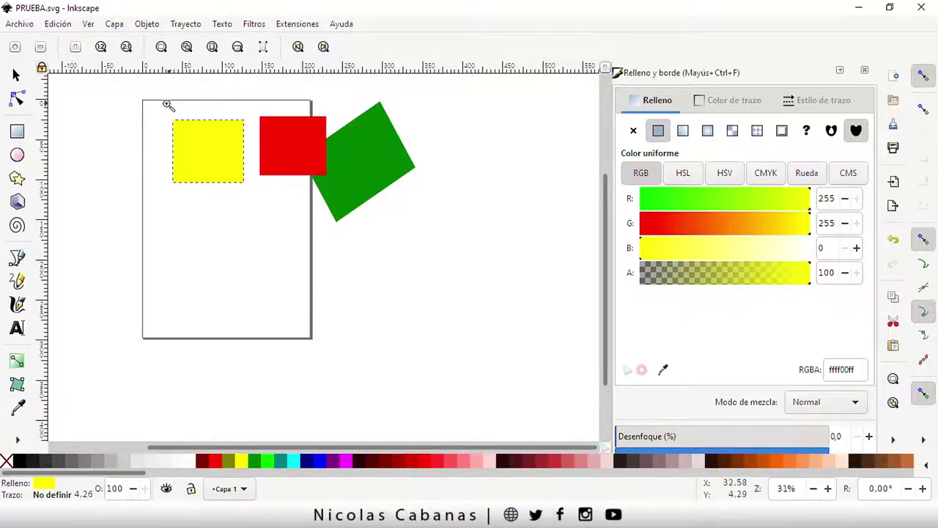
{"action": "left_click", "coordinate": [17, 25]}
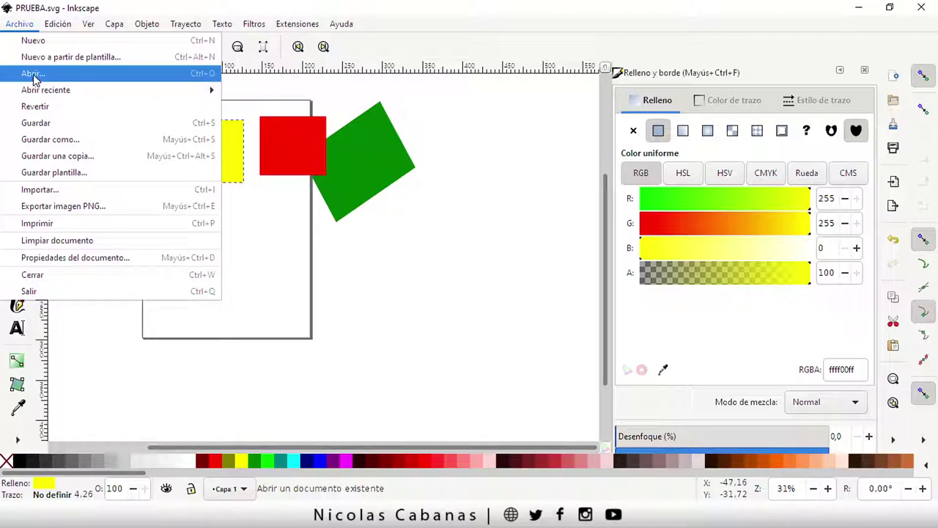
{"action": "left_click", "coordinate": [394, 22]}
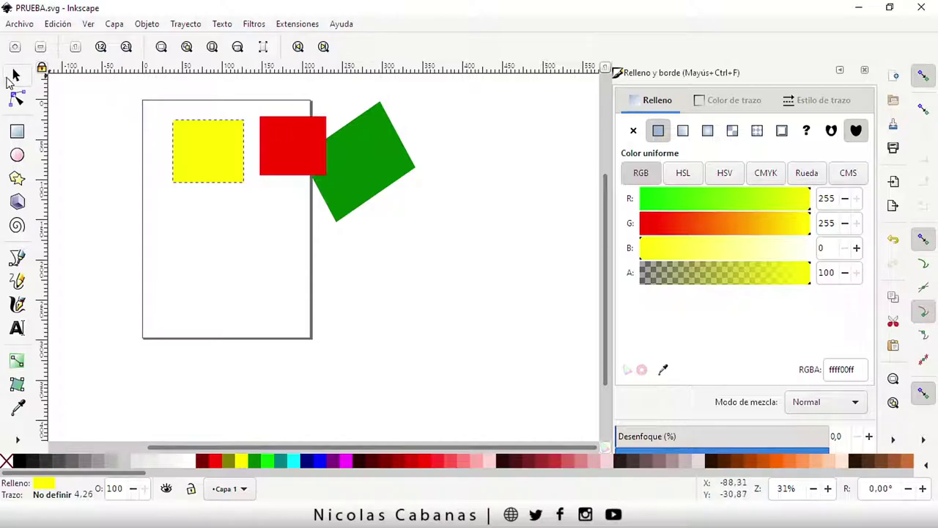
{"action": "left_click", "coordinate": [14, 75]}
- Put the yellow square top-left, the red square flush beside it, and the green square below on the page
{"action": "left_click", "coordinate": [116, 128]}
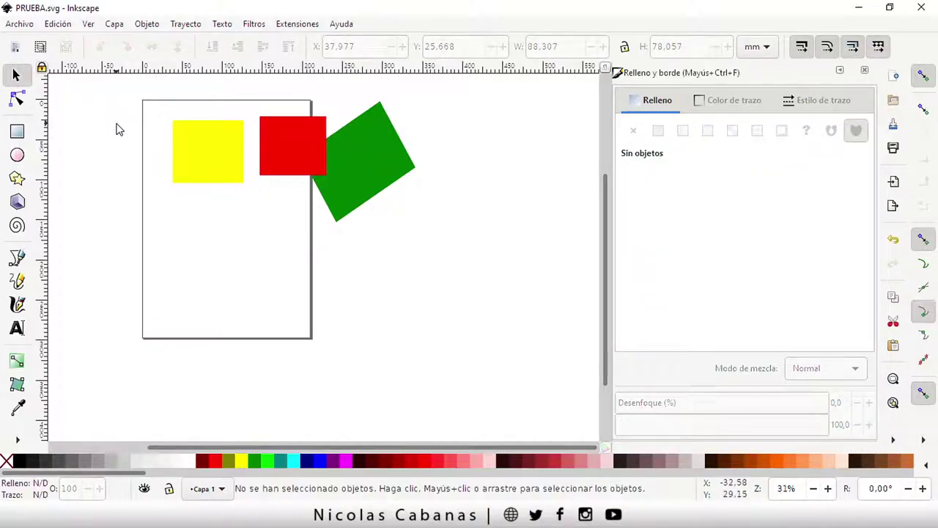
{"action": "left_click_drag", "start_coordinate": [130, 94], "coordinate": [498, 254]}
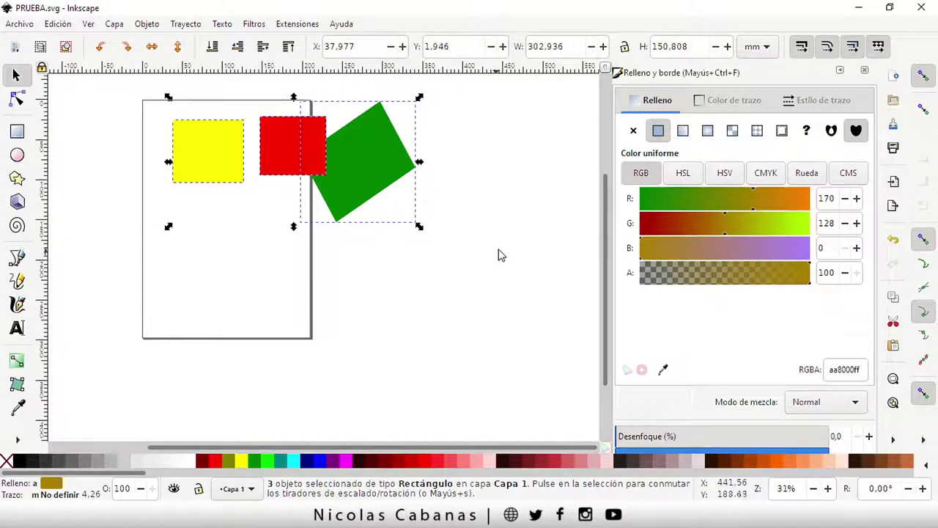
{"action": "left_click", "coordinate": [500, 253]}
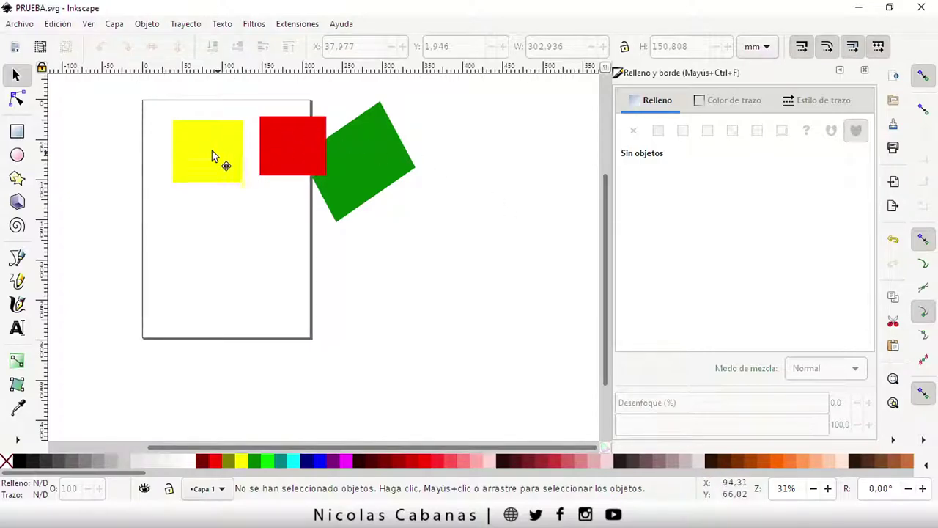
{"action": "left_click_drag", "start_coordinate": [218, 159], "coordinate": [261, 148]}
{"action": "left_click_drag", "start_coordinate": [347, 172], "coordinate": [220, 256]}
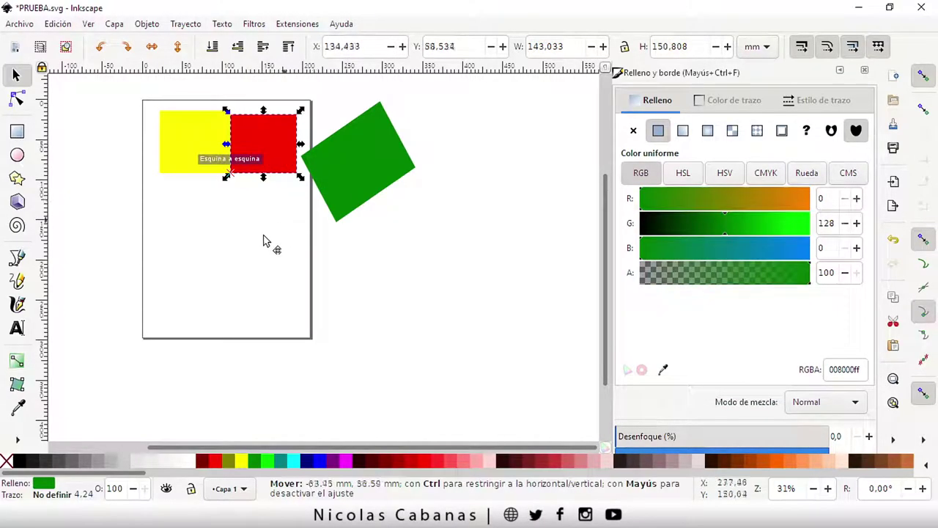
{"action": "left_click", "coordinate": [407, 266]}
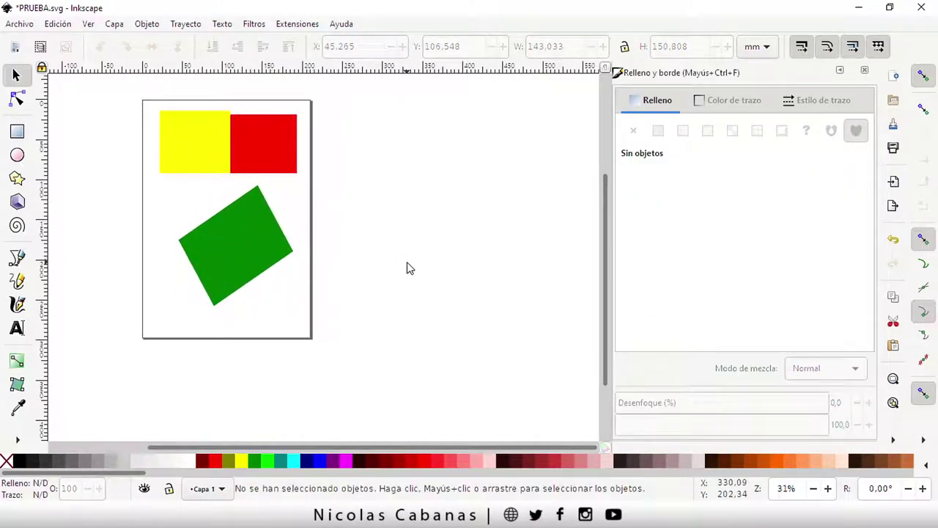